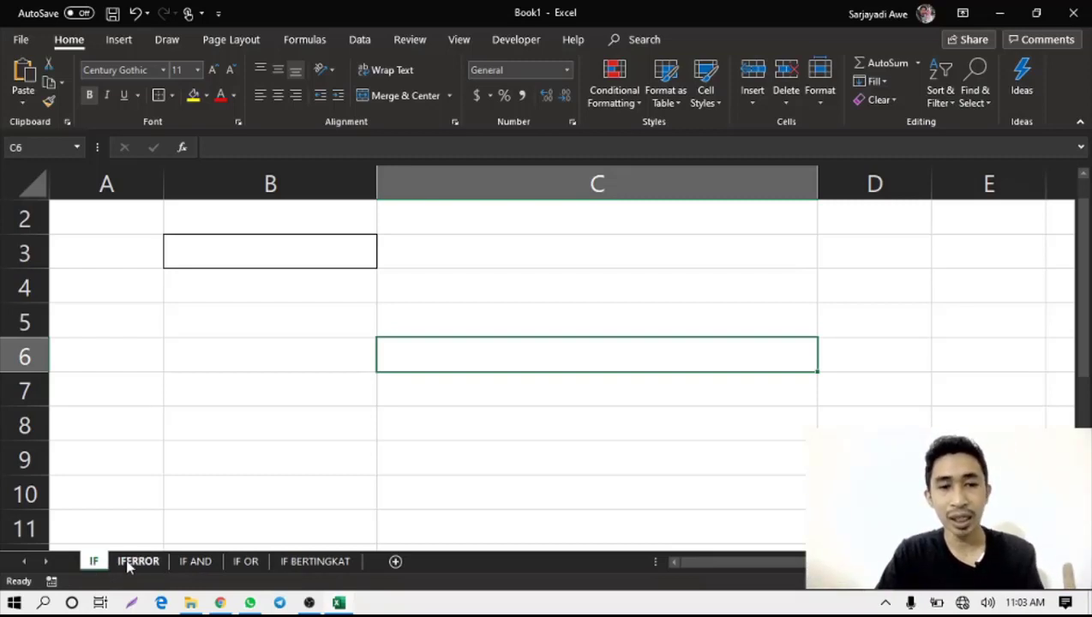
# Step: Look through the IFERROR, IF AND, IF OR and IF BERTINGKAT sheets, ending back on the IF sheet
pyautogui.click(140, 564)
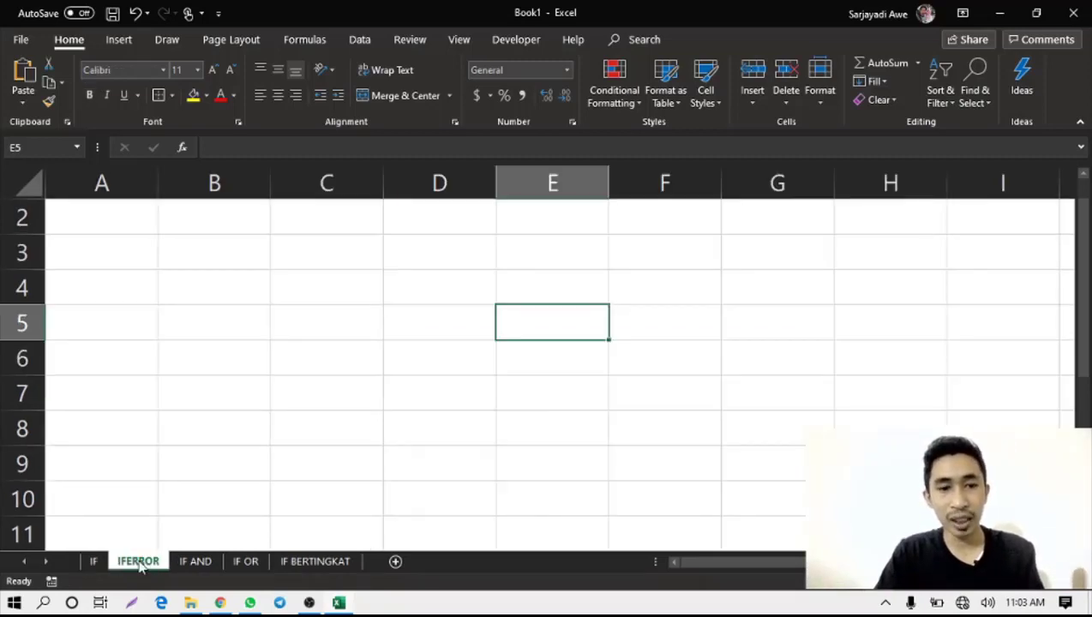
pyautogui.click(204, 564)
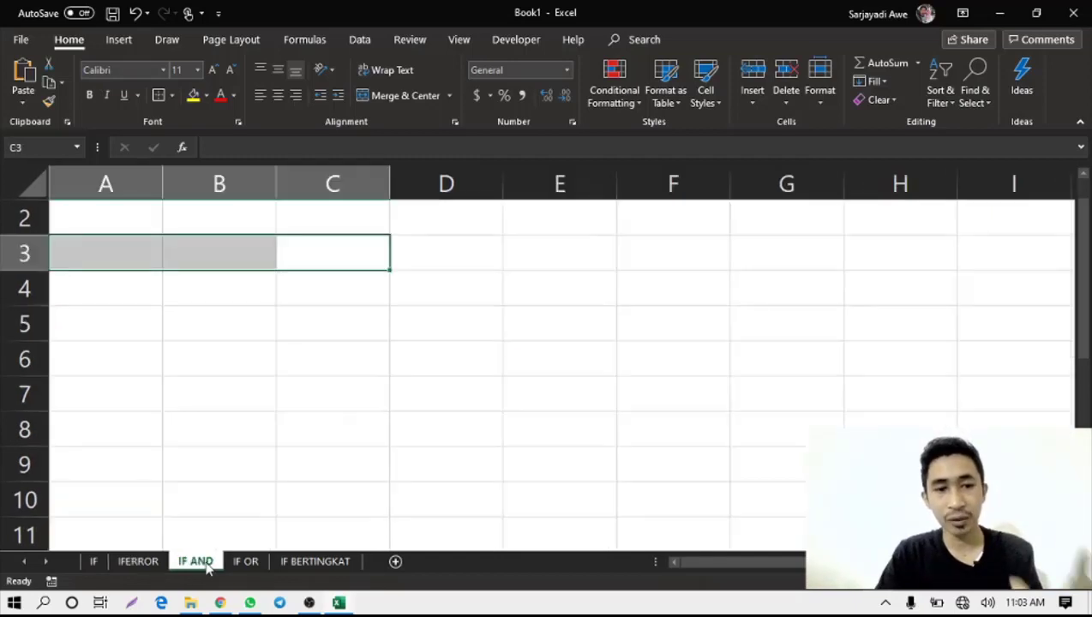
pyautogui.click(238, 566)
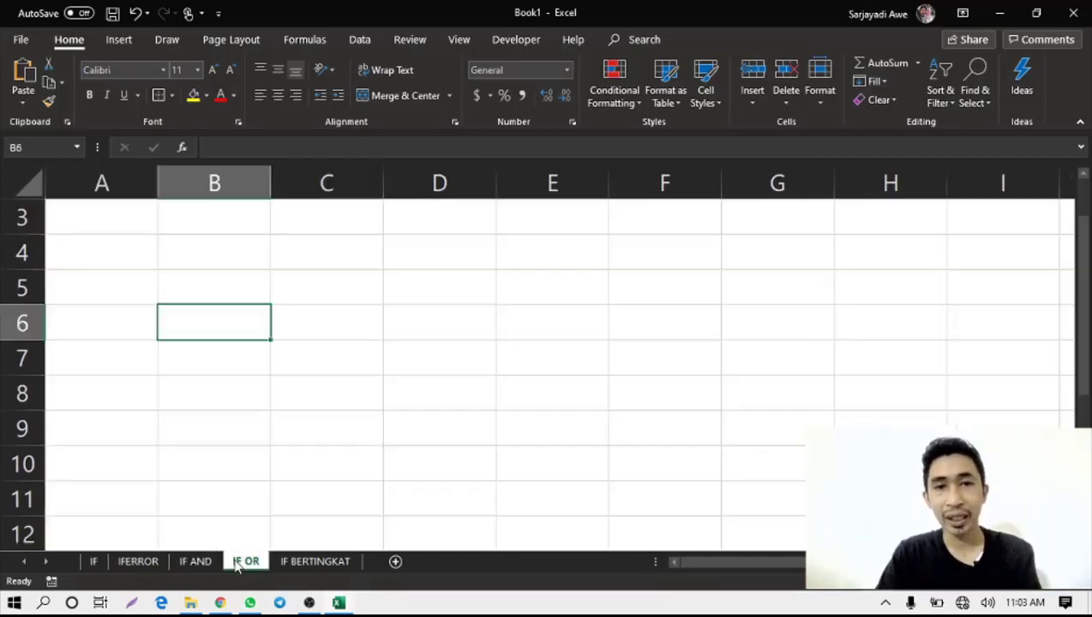
pyautogui.click(287, 561)
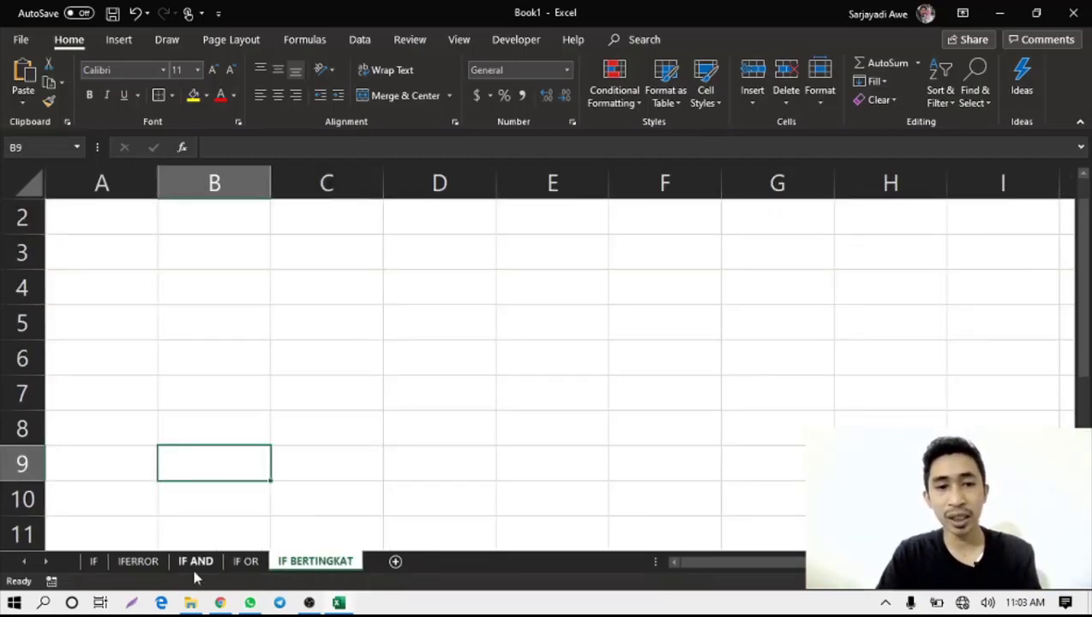
pyautogui.click(96, 563)
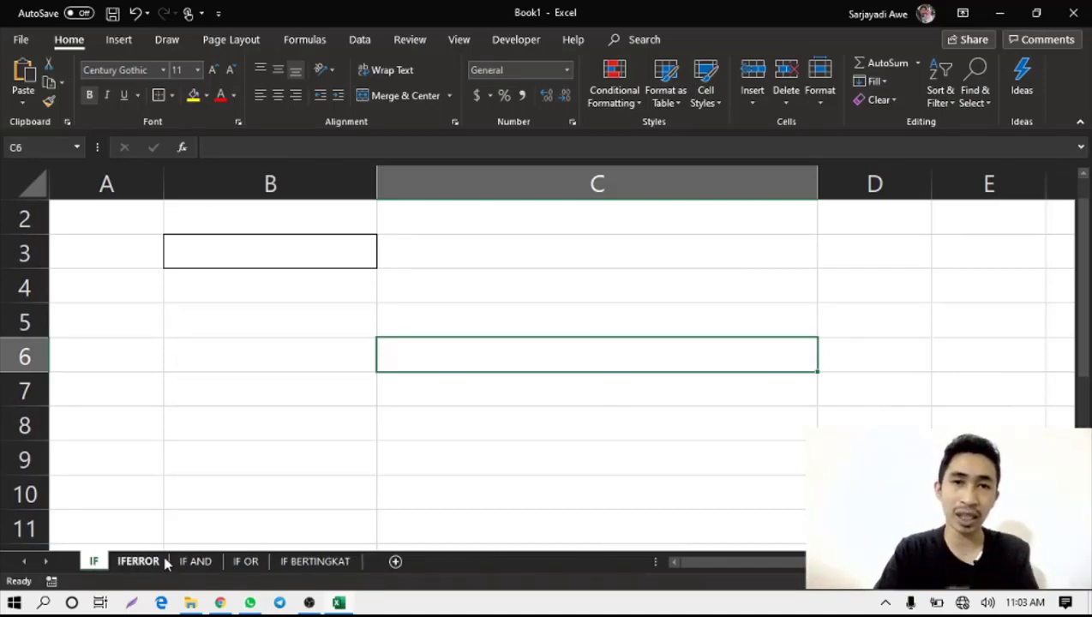
pyautogui.click(273, 275)
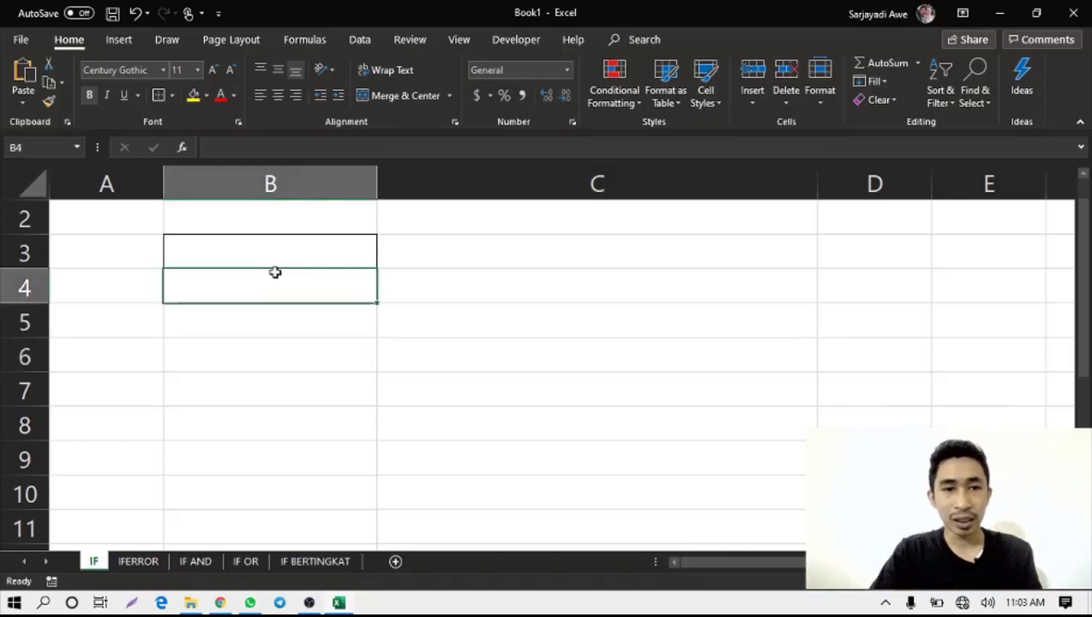
pyautogui.click(296, 244)
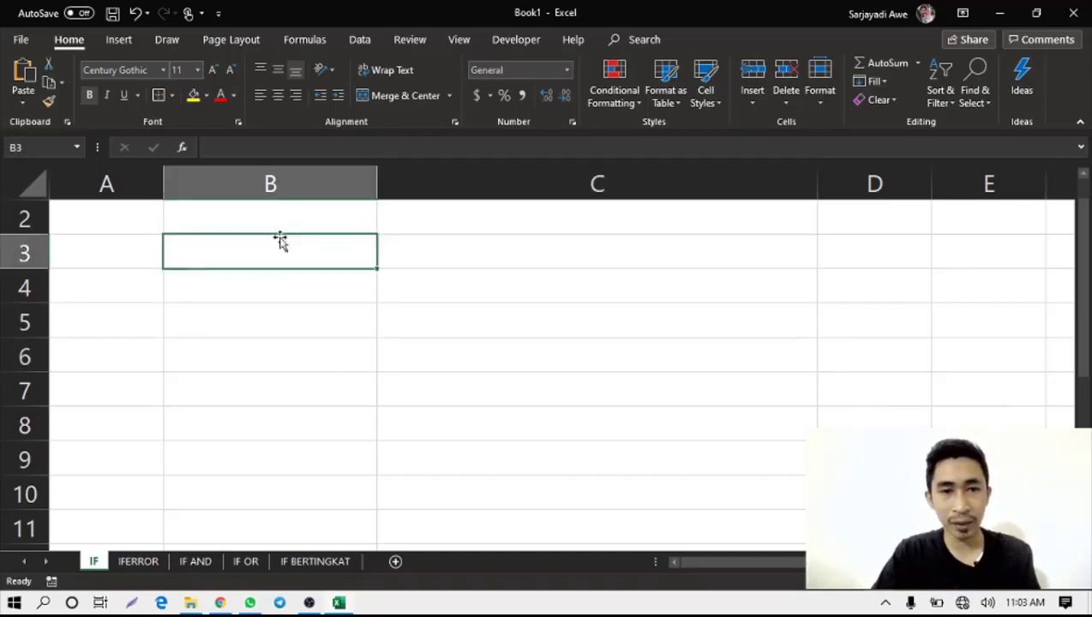
pyautogui.click(332, 307)
pyautogui.click(249, 259)
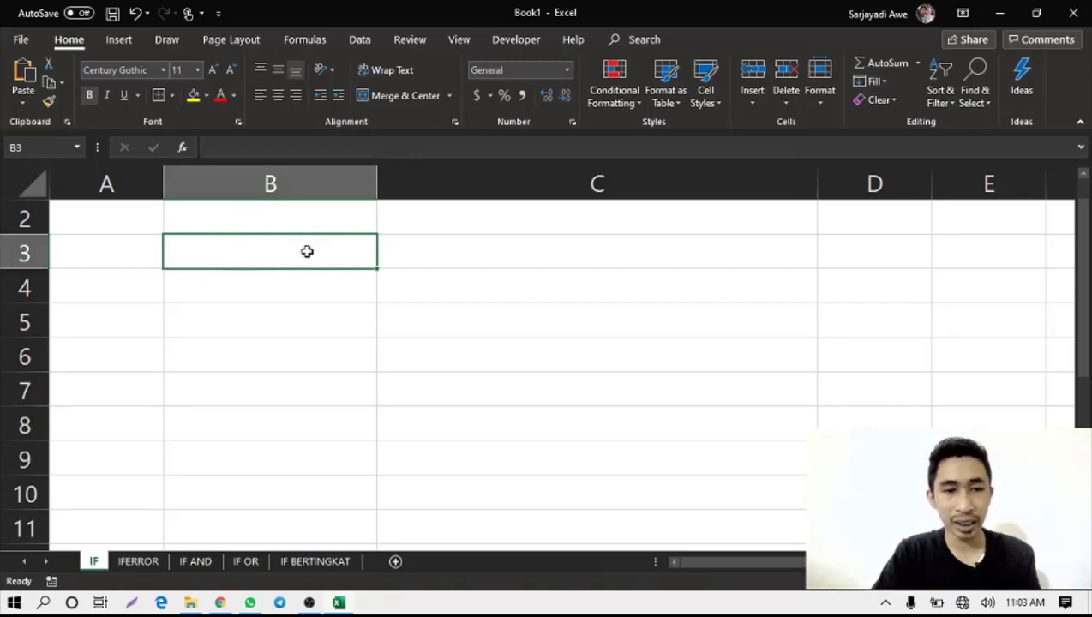
pyautogui.click(445, 243)
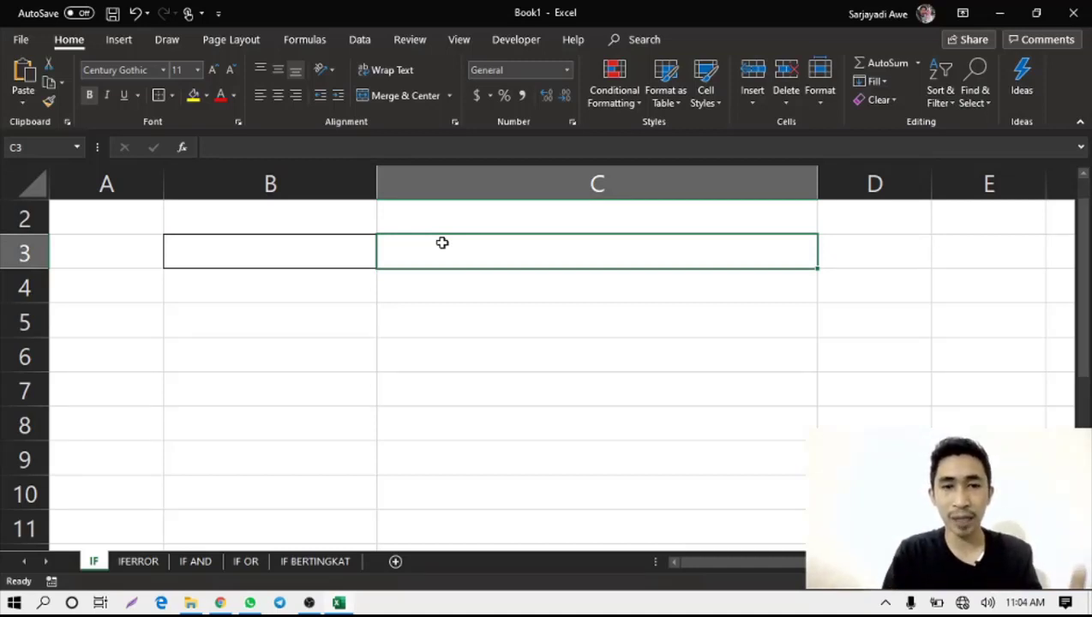
# Step: Merge and center cells B5 and C5 on the IF sheet
pyautogui.press('Left')
pyautogui.press('Left')
pyautogui.press('Down')
pyautogui.press('Down')
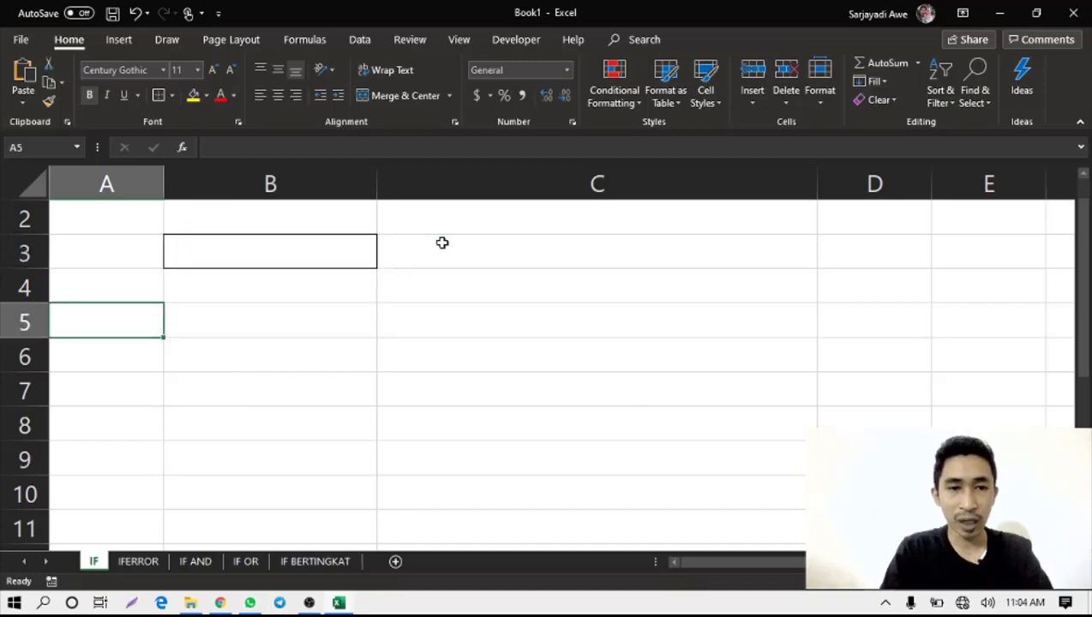
pyautogui.press('Right')
pyautogui.hotkey('shift', 'Right')
pyautogui.hotkey('alt', 'h')
pyautogui.write('mc')
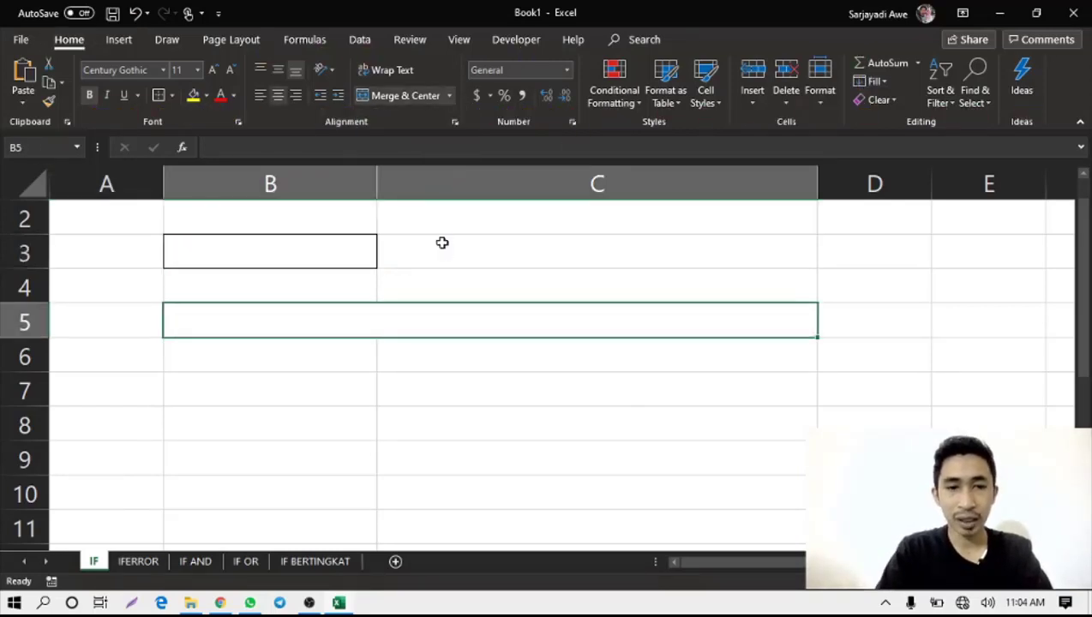
# Step: Begin a syntax note stored as plain text in merged cell B5 with =IF(
pyautogui.write("'")
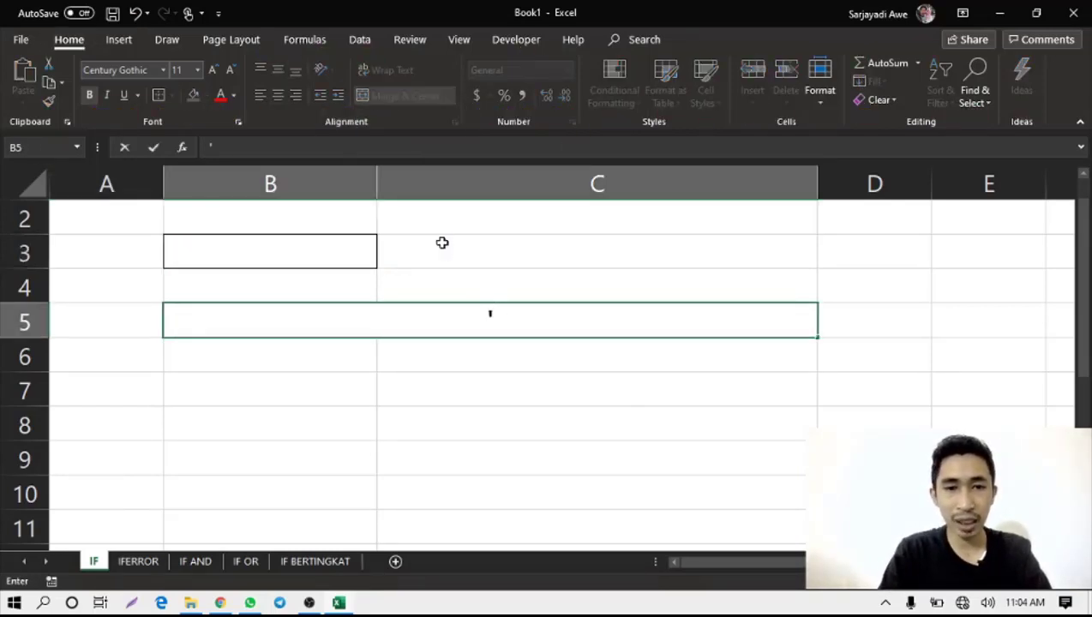
pyautogui.write('IF')
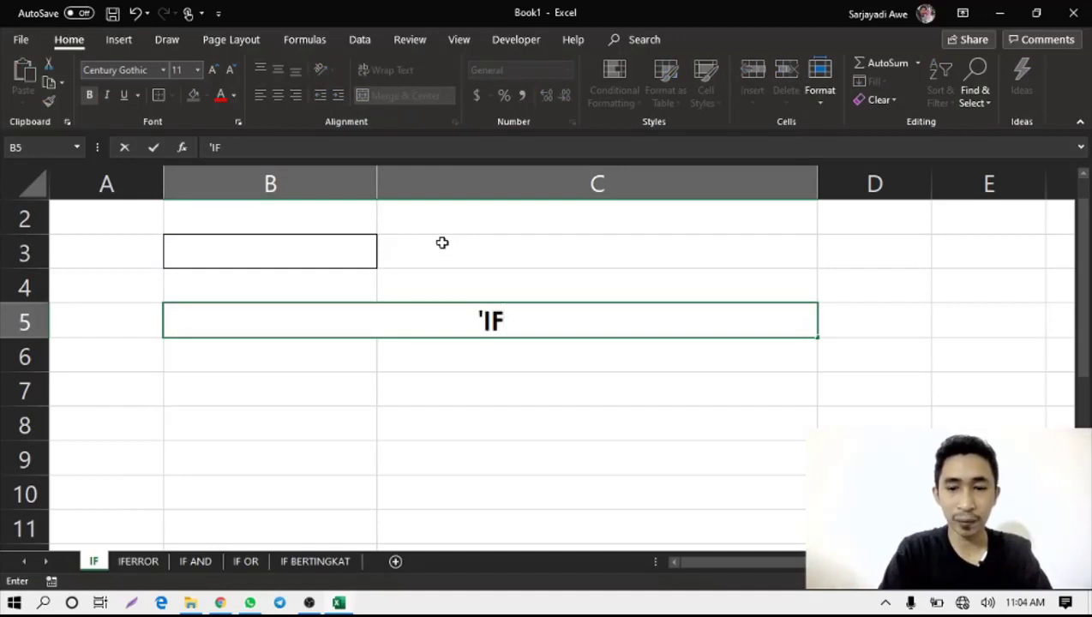
pyautogui.press('BackSpace')
pyautogui.press('BackSpace')
pyautogui.write('=')
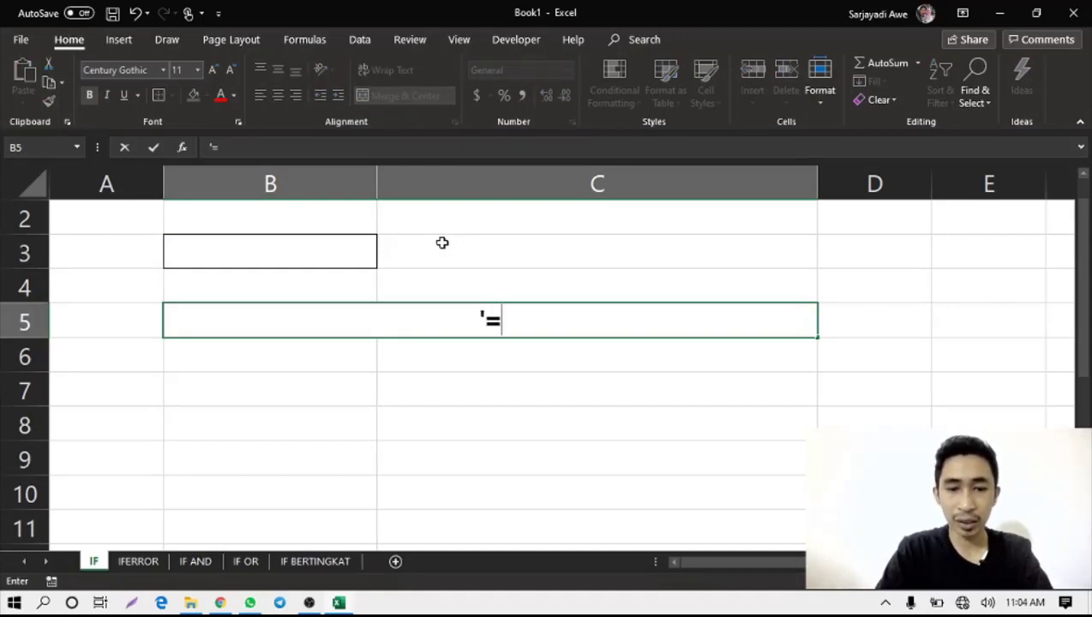
pyautogui.write('IF')
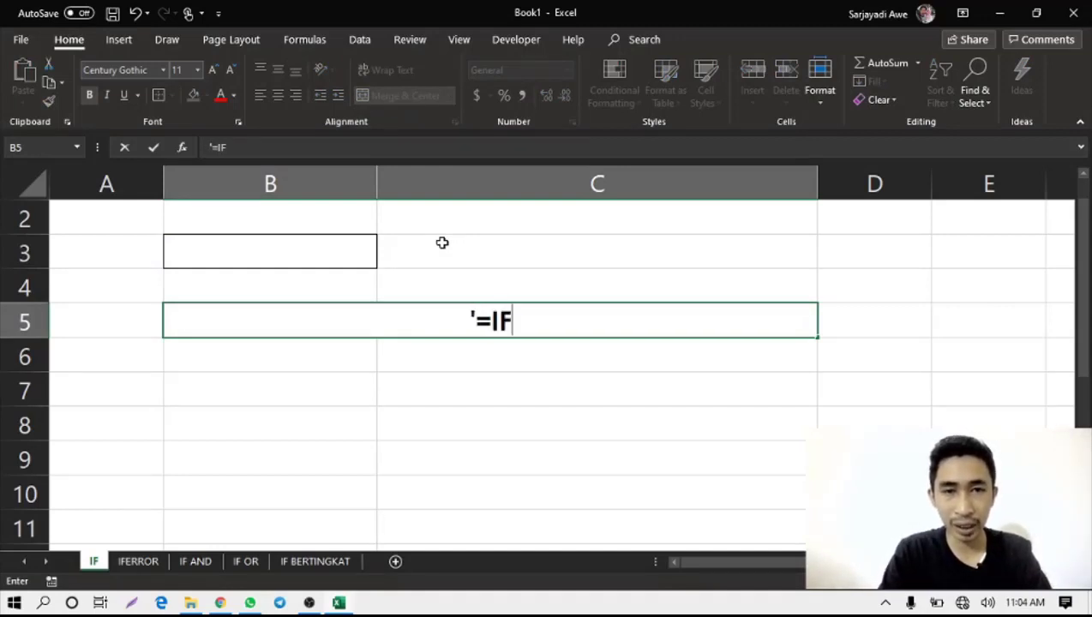
pyautogui.write(',')
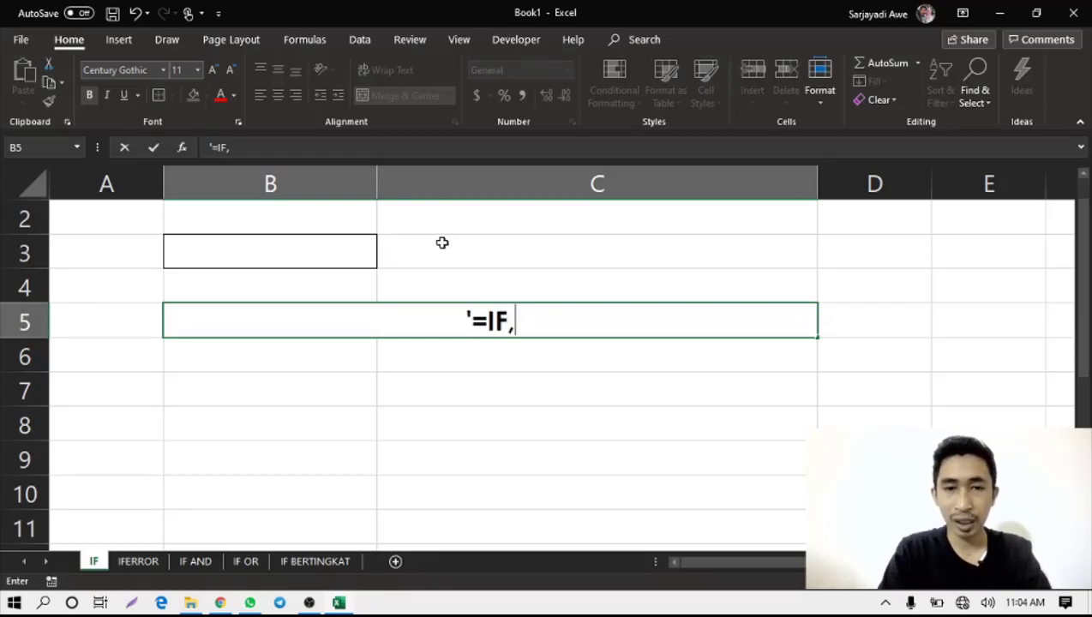
pyautogui.press('BackSpace')
pyautogui.write('(')
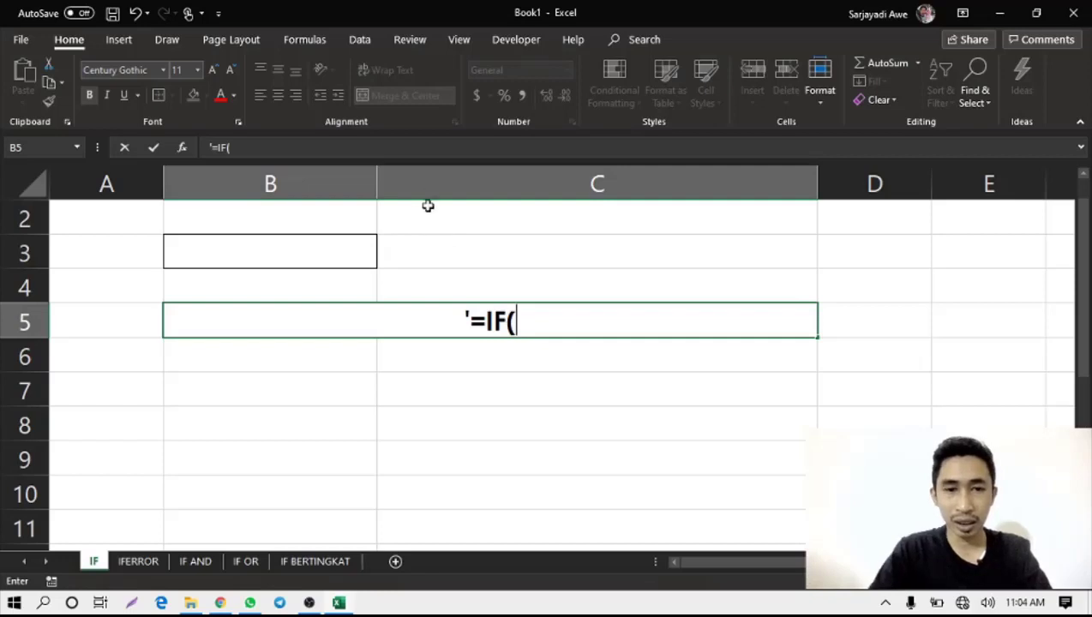
# Step: Add the first two arguments LOGIKA,NILAI BENAR, to the syntax note in B5
pyautogui.write('LOGIKA')
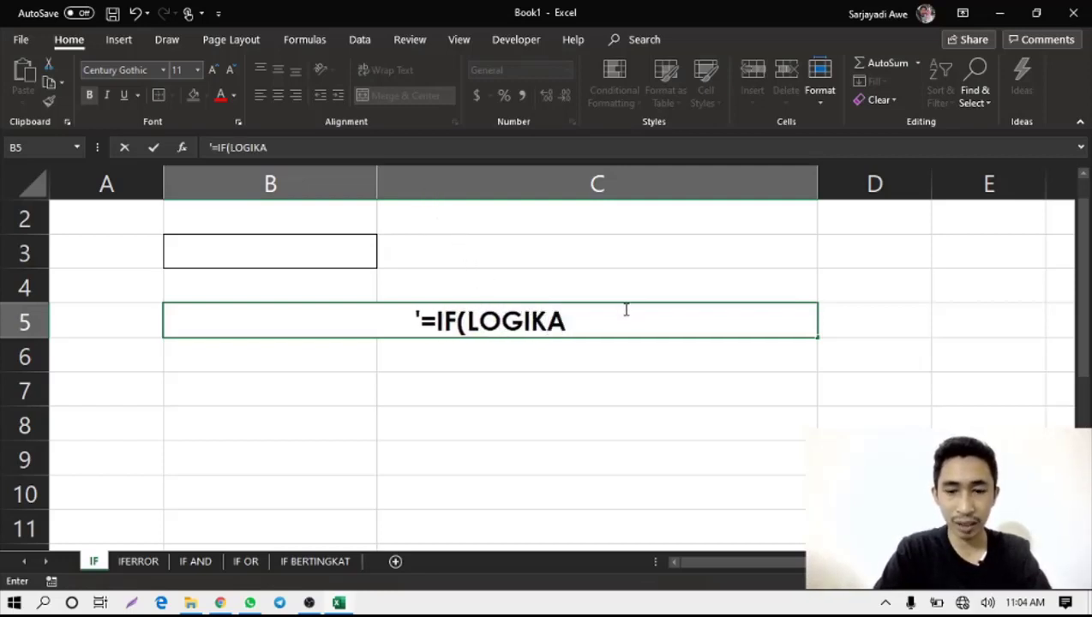
pyautogui.write(',')
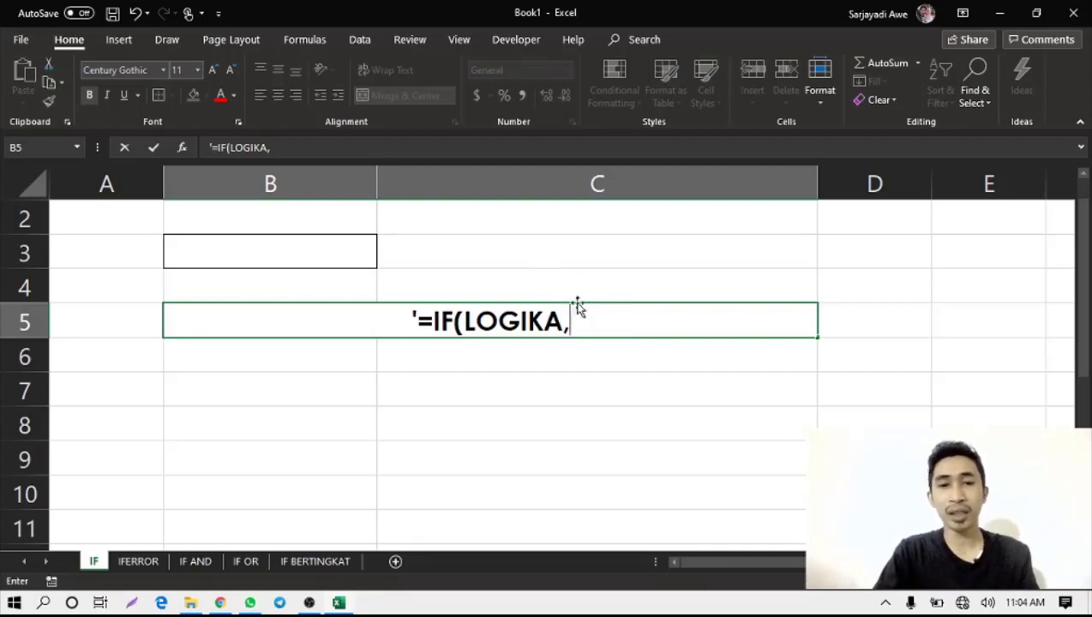
pyautogui.write('NILA')
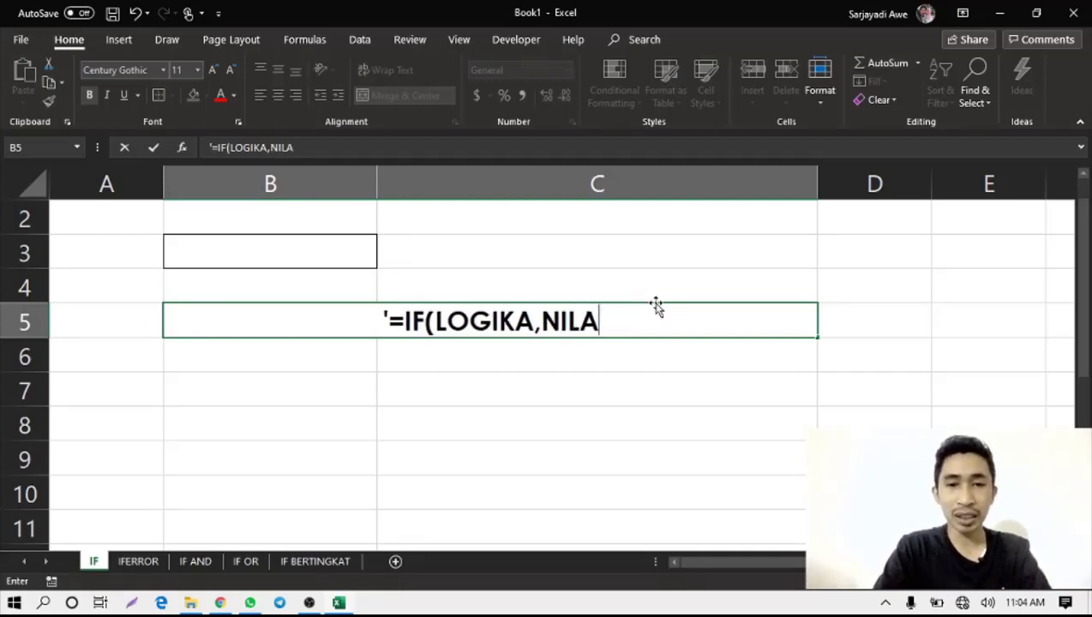
pyautogui.write('I BENAR,')
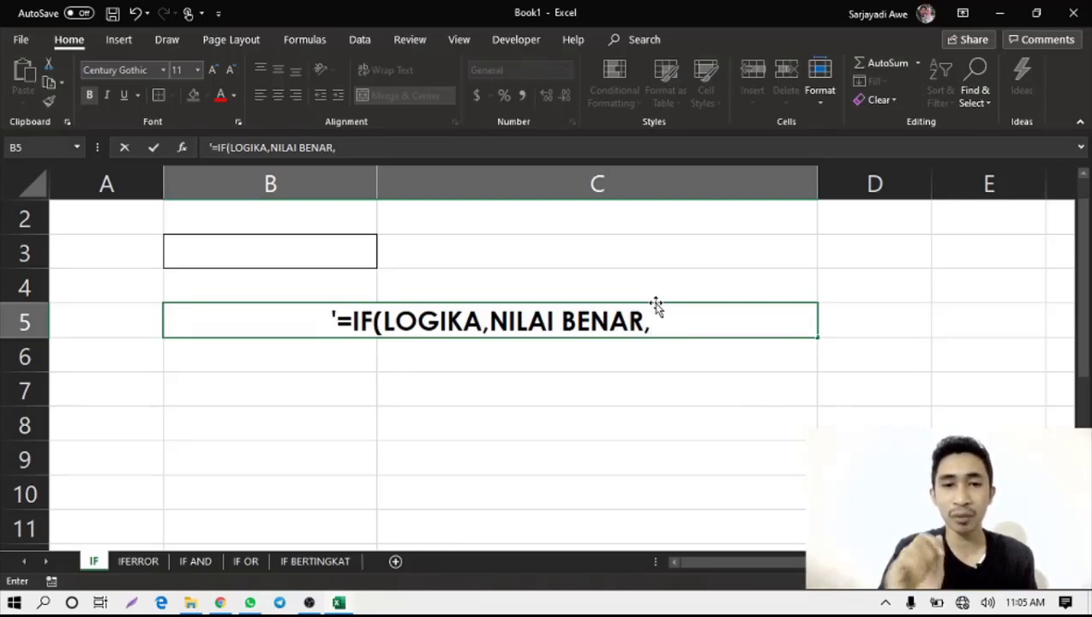
pyautogui.moveTo(491, 322); pyautogui.dragTo(630, 322)
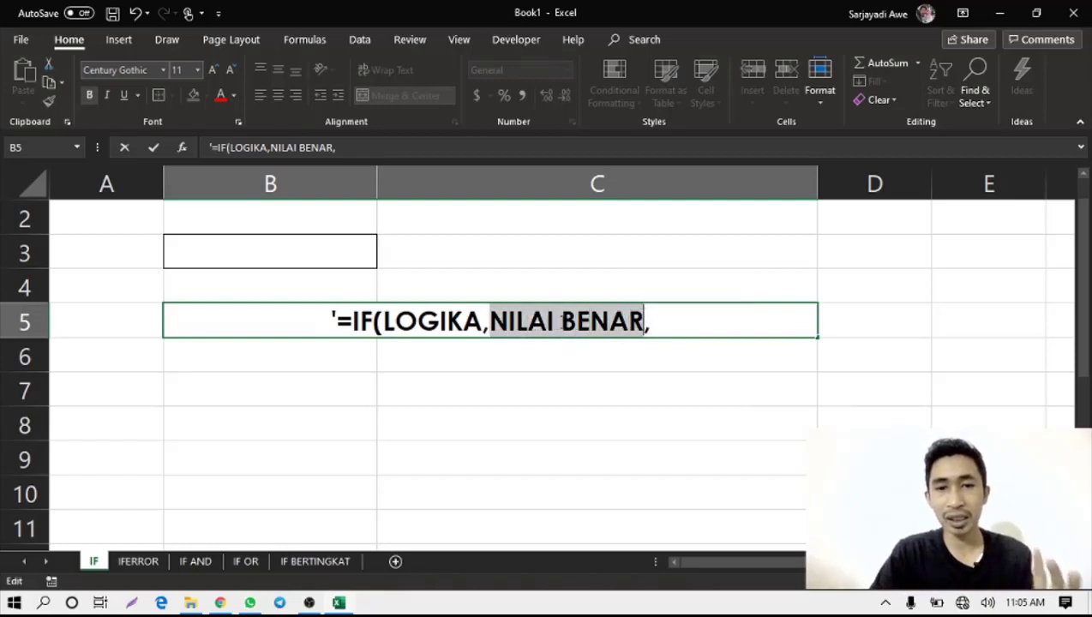
pyautogui.click(665, 317)
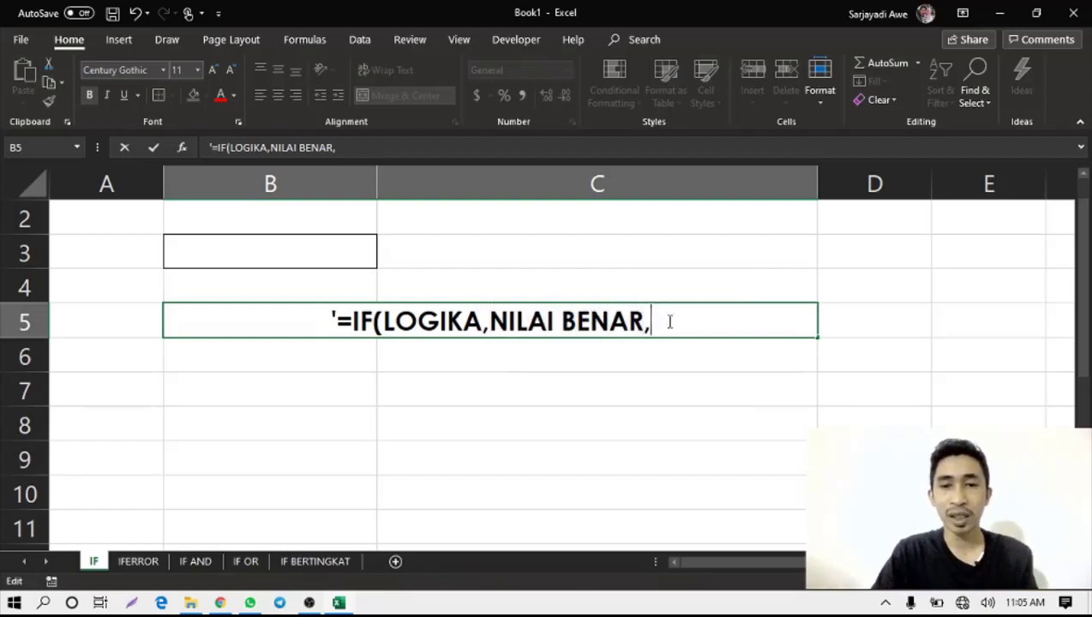
# Step: Complete the syntax note in B5 with the last argument NILAI SALAH and a closing parenthesis, and commit the entry
pyautogui.write('NILA SA')
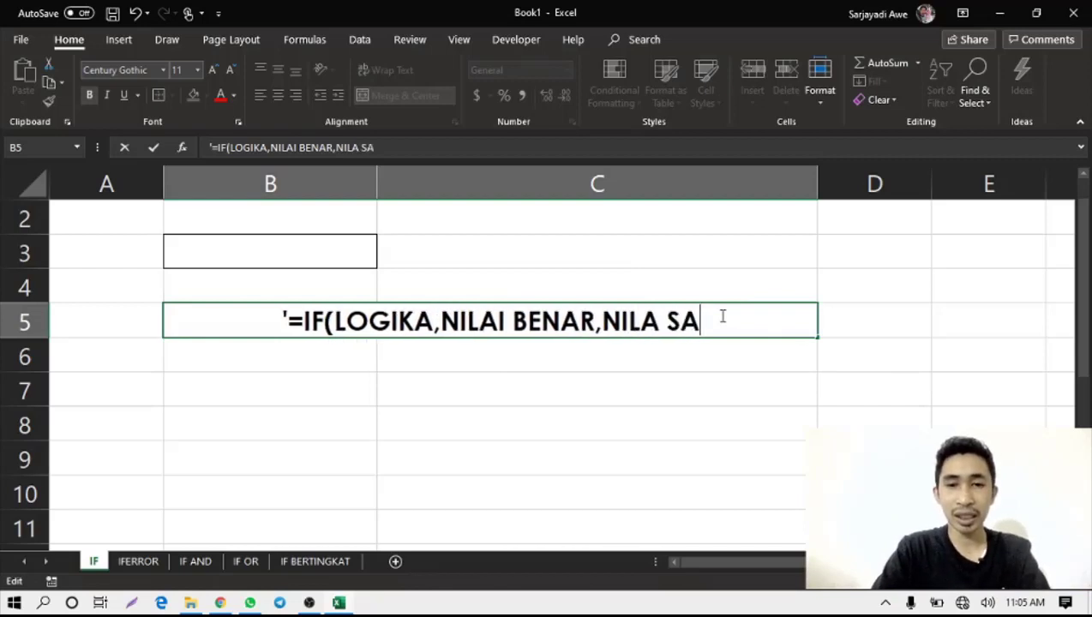
pyautogui.press('BackSpace')
pyautogui.press('BackSpace')
pyautogui.write('I SALAH')
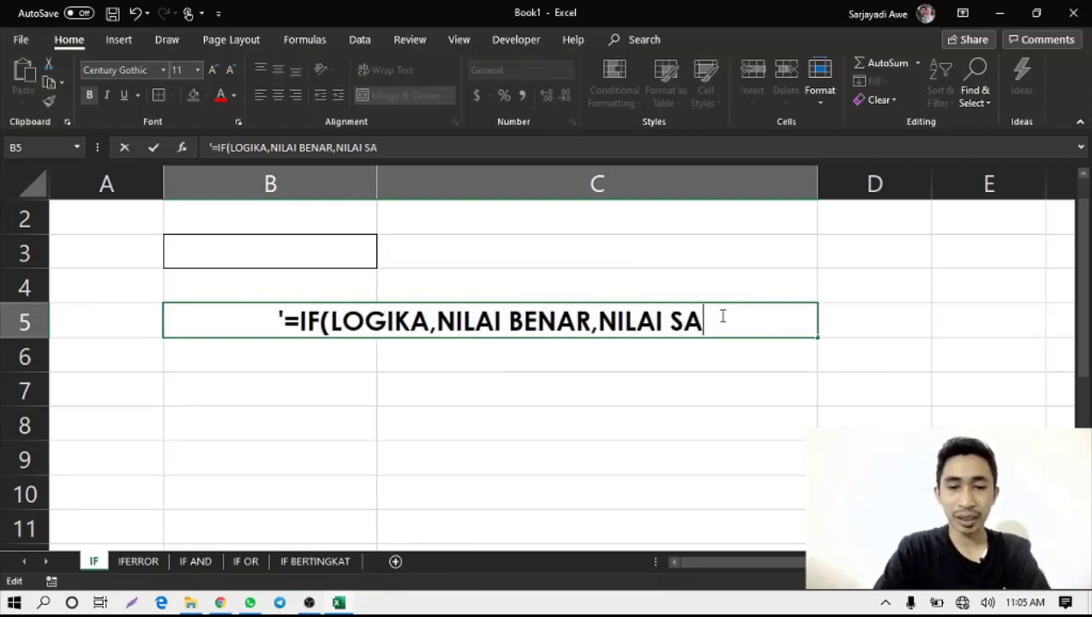
pyautogui.write(')')
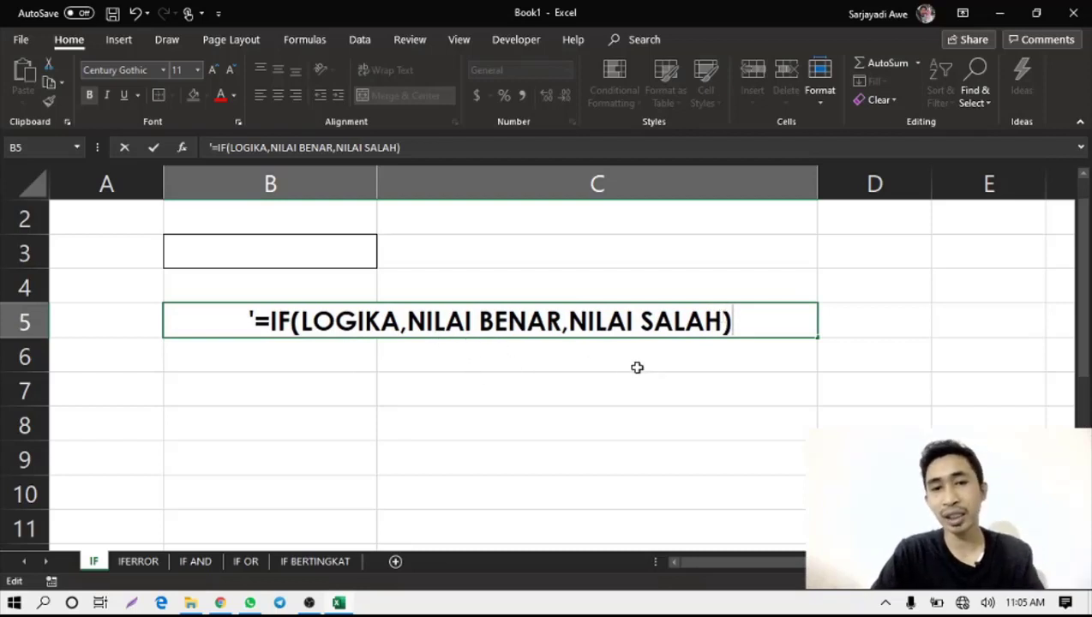
pyautogui.hotkey('ctrl', 'Return')
pyautogui.press('Return')
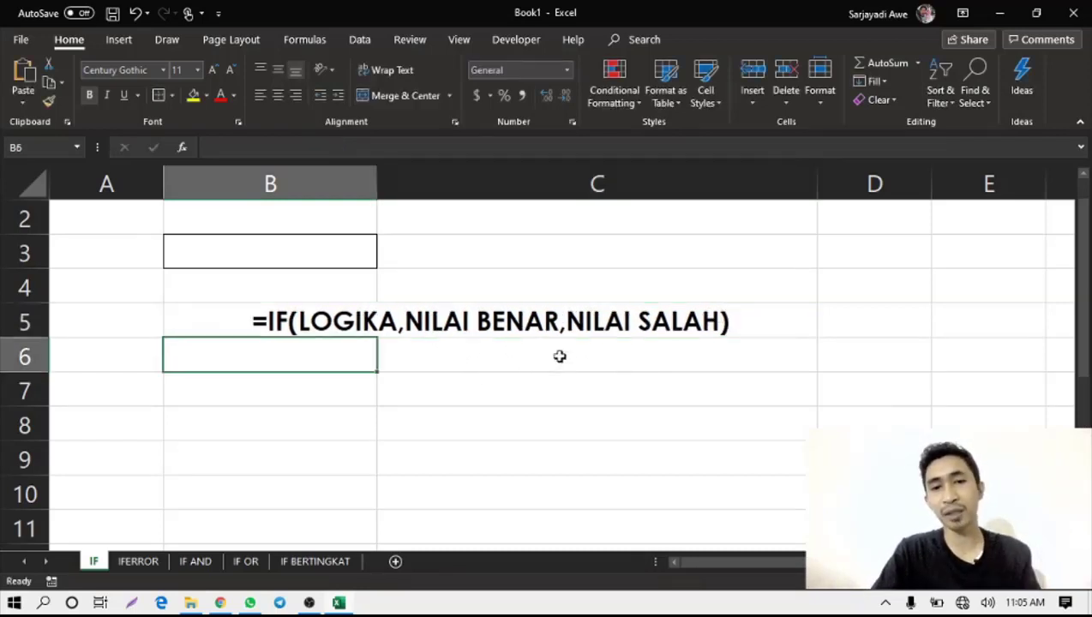
pyautogui.press('Up')
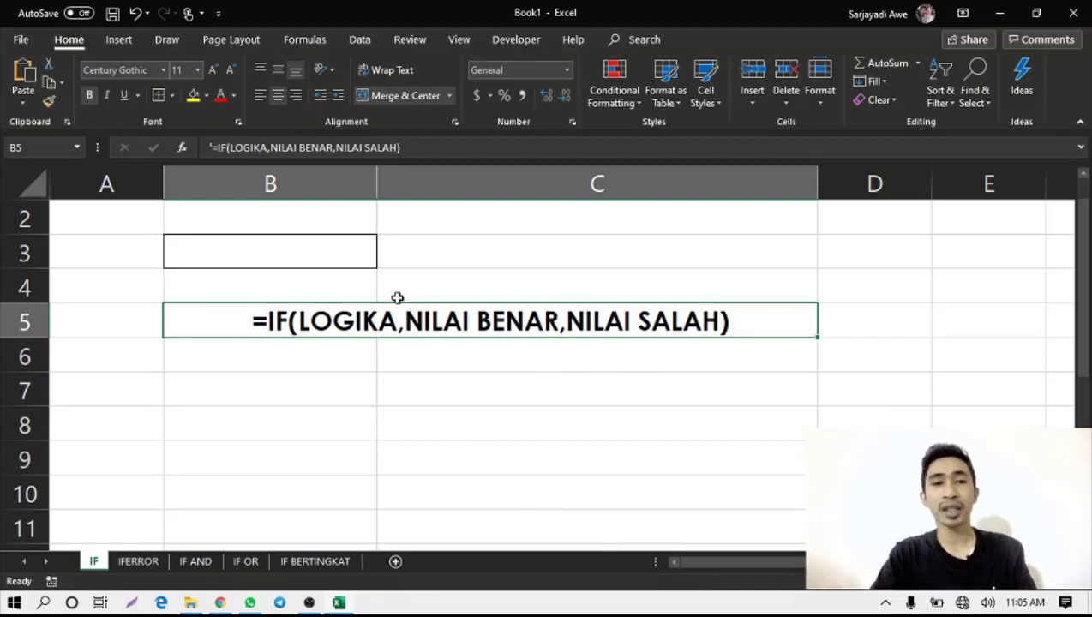
# Step: Enter 30 in the bordered cell B3 and center it horizontally
pyautogui.click(347, 256)
pyautogui.press('Right')
pyautogui.press('Left')
pyautogui.press('Right')
pyautogui.press('Left')
pyautogui.write('30')
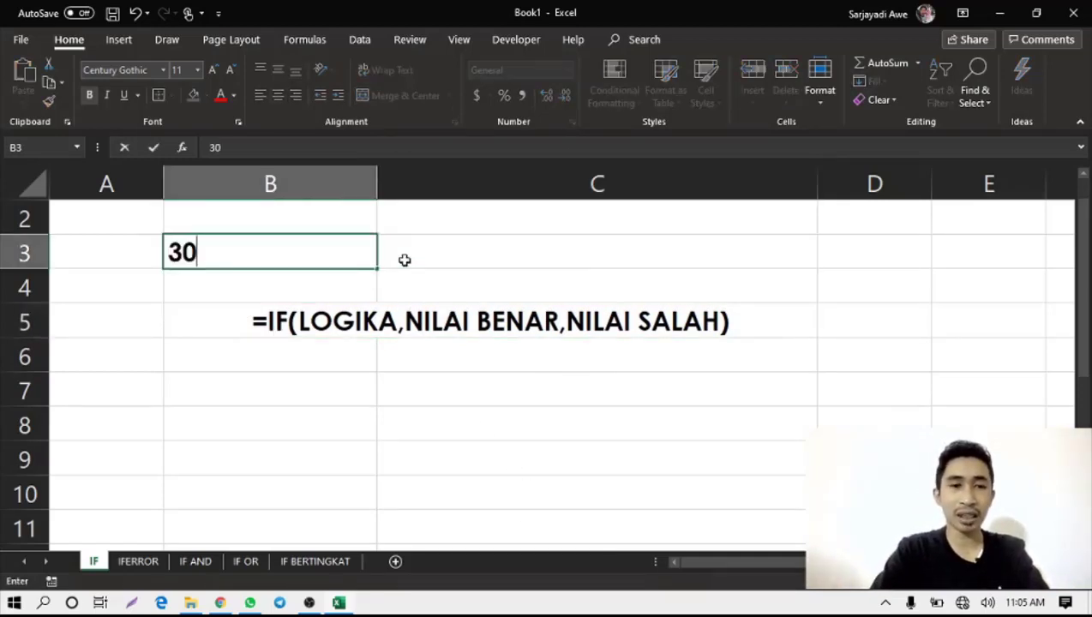
pyautogui.press('Return')
pyautogui.press('Up')
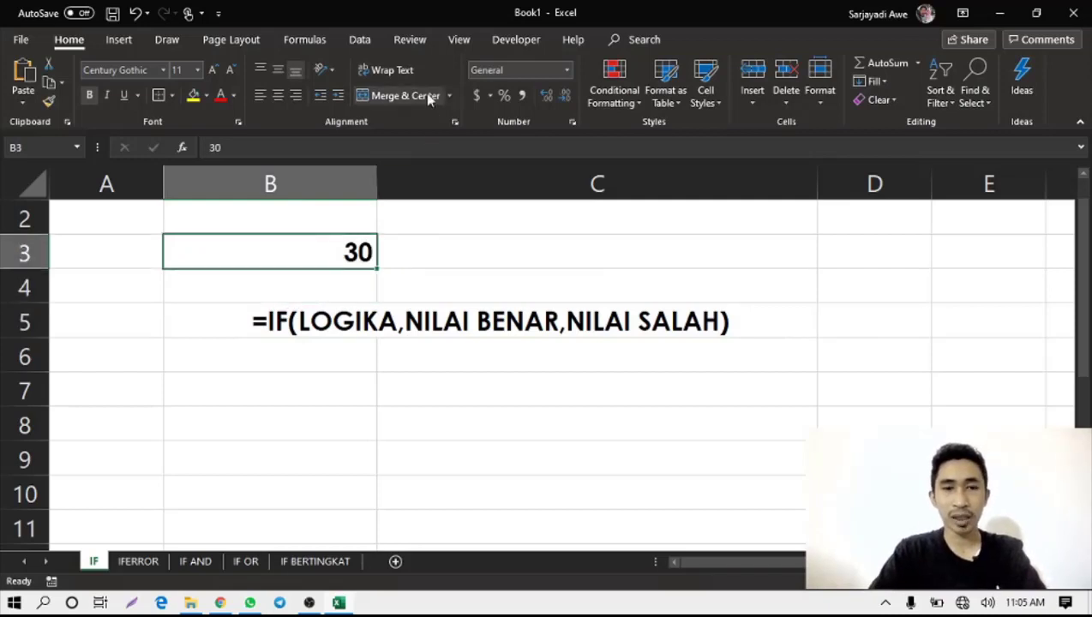
pyautogui.click(278, 95)
pyautogui.click(405, 239)
pyautogui.click(317, 251)
# Step: Begin an IF formula in C3 whose logical test starts with B3=
pyautogui.click(439, 257)
pyautogui.doubleClick(439, 258)
pyautogui.write('=')
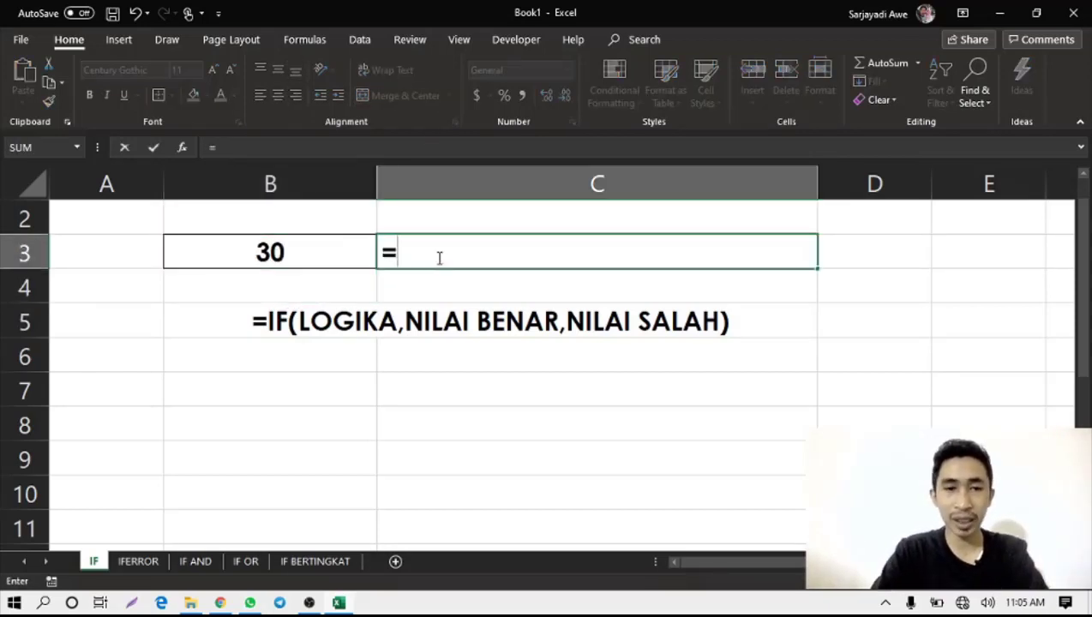
pyautogui.write('IF')
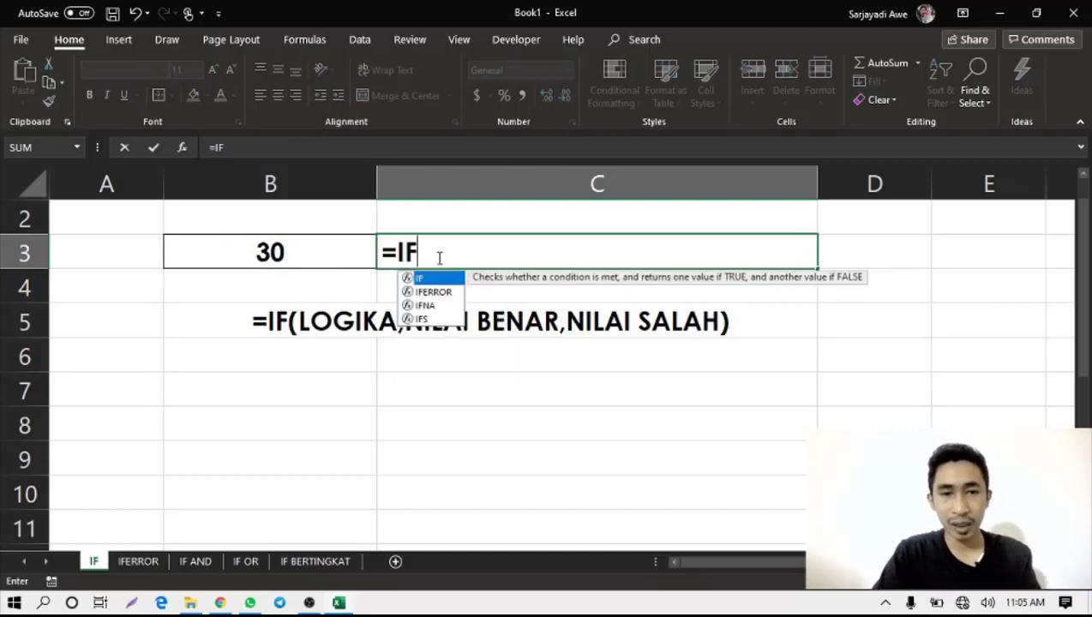
pyautogui.write('(')
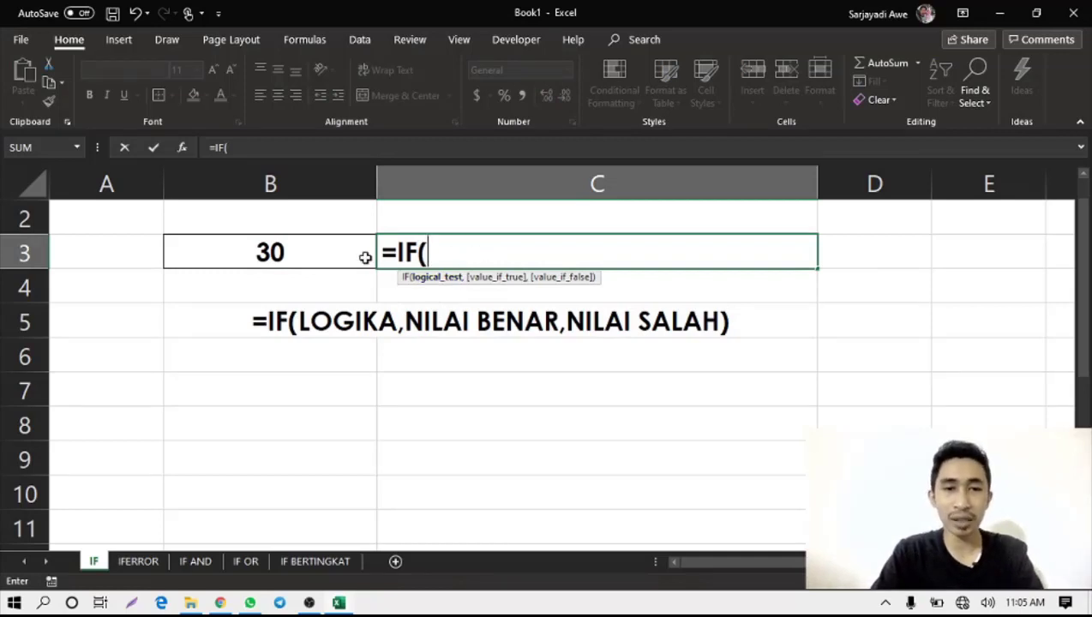
pyautogui.click(311, 250)
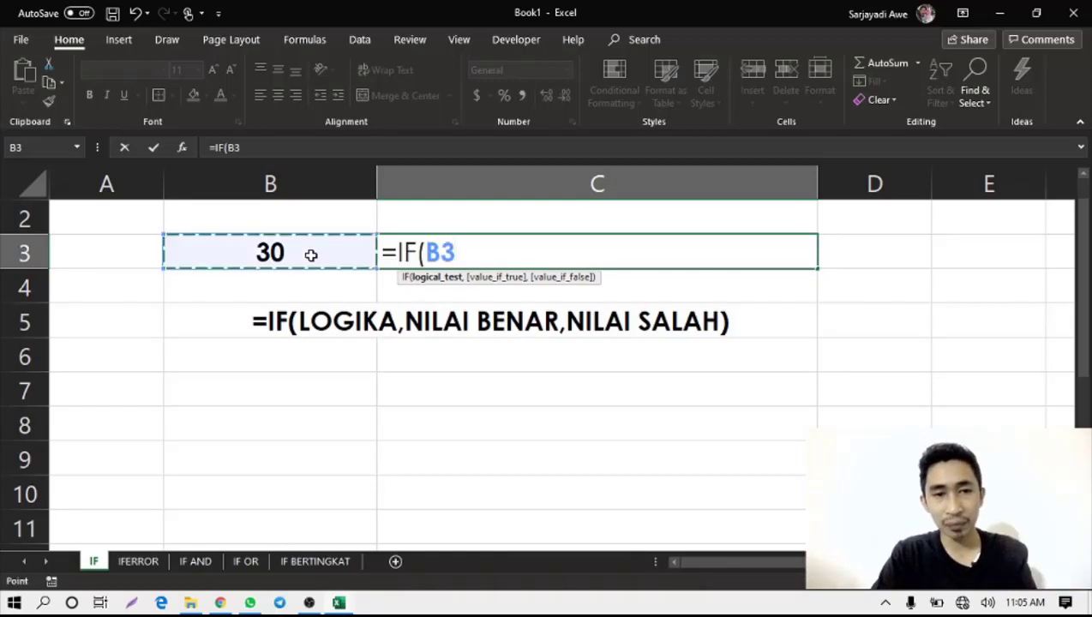
pyautogui.write('=')
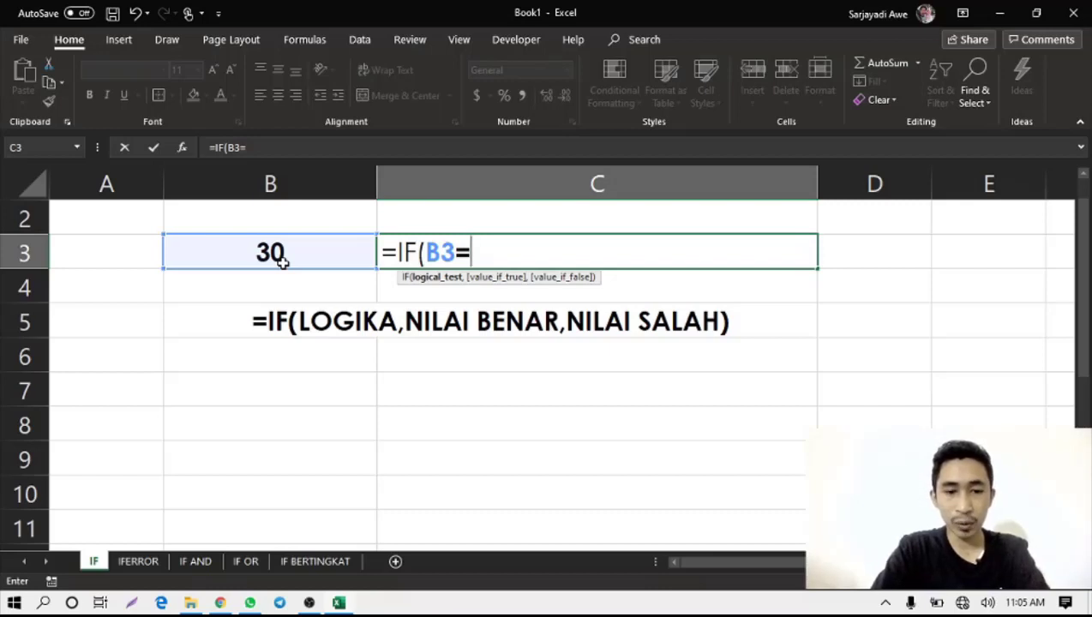
pyautogui.write('25')
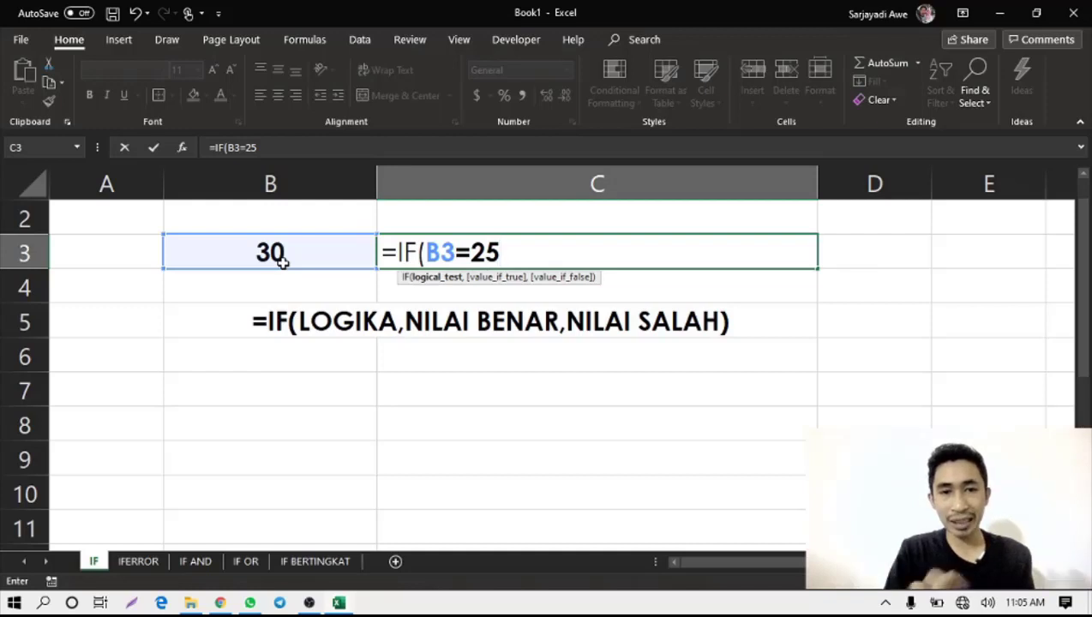
pyautogui.moveTo(470, 252); pyautogui.dragTo(517, 246)
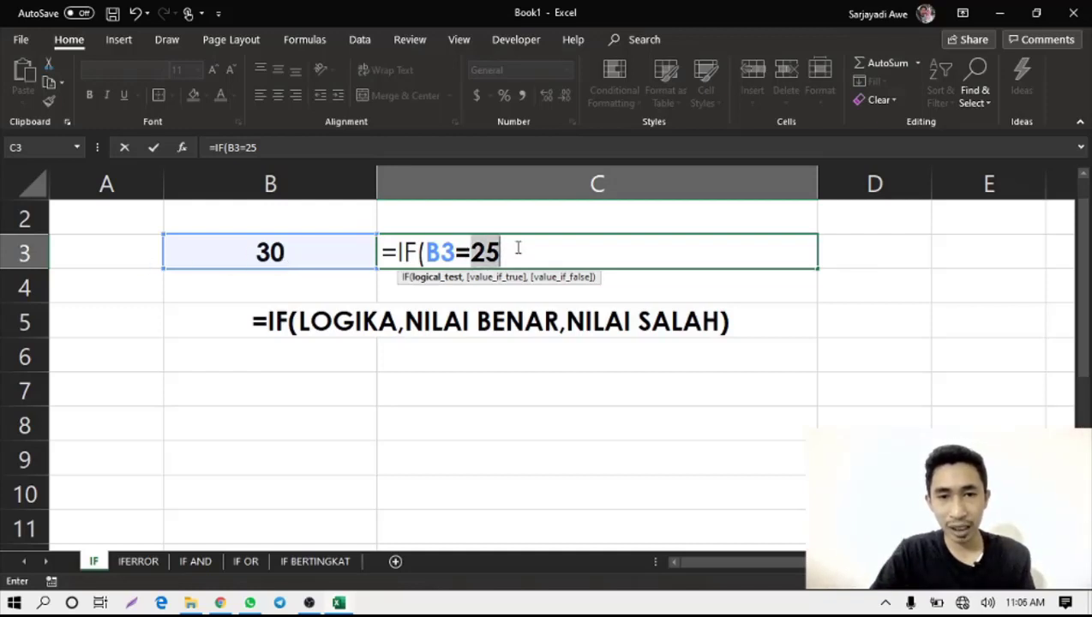
pyautogui.click(474, 253)
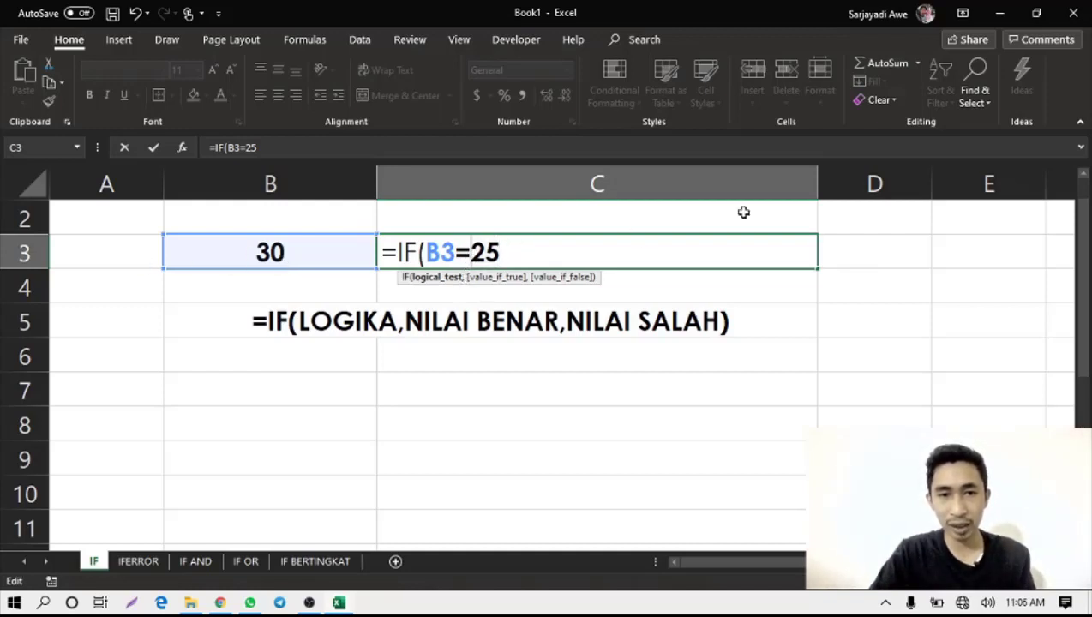
pyautogui.press('Delete')
pyautogui.press('Delete')
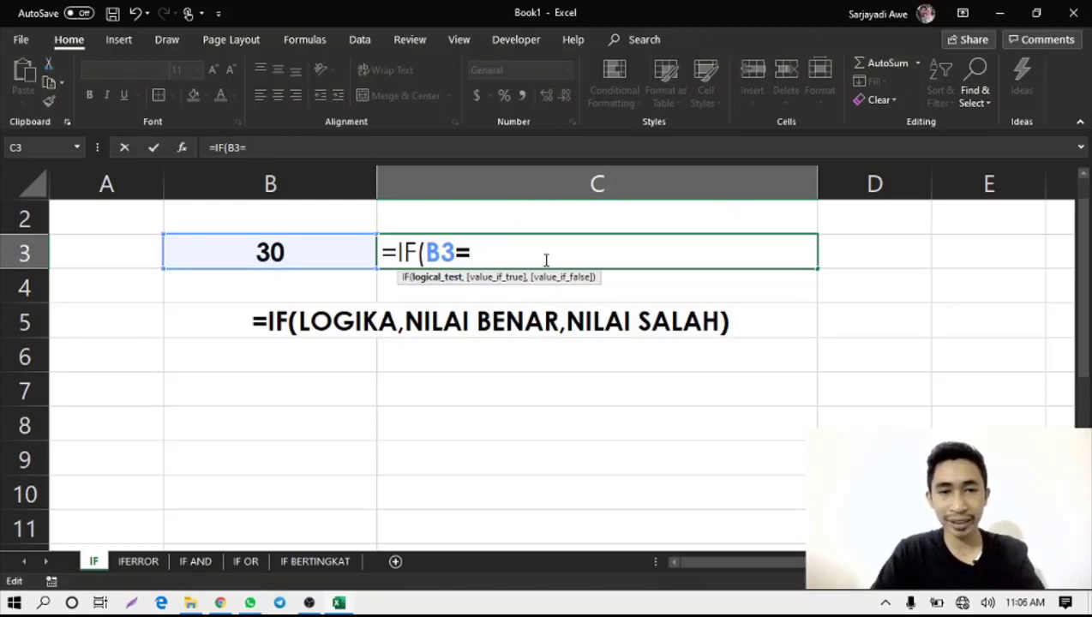
# Step: Finish the logical test in C3 with the text "AKU" and add "BENAR" as the value if true
pyautogui.write('"')
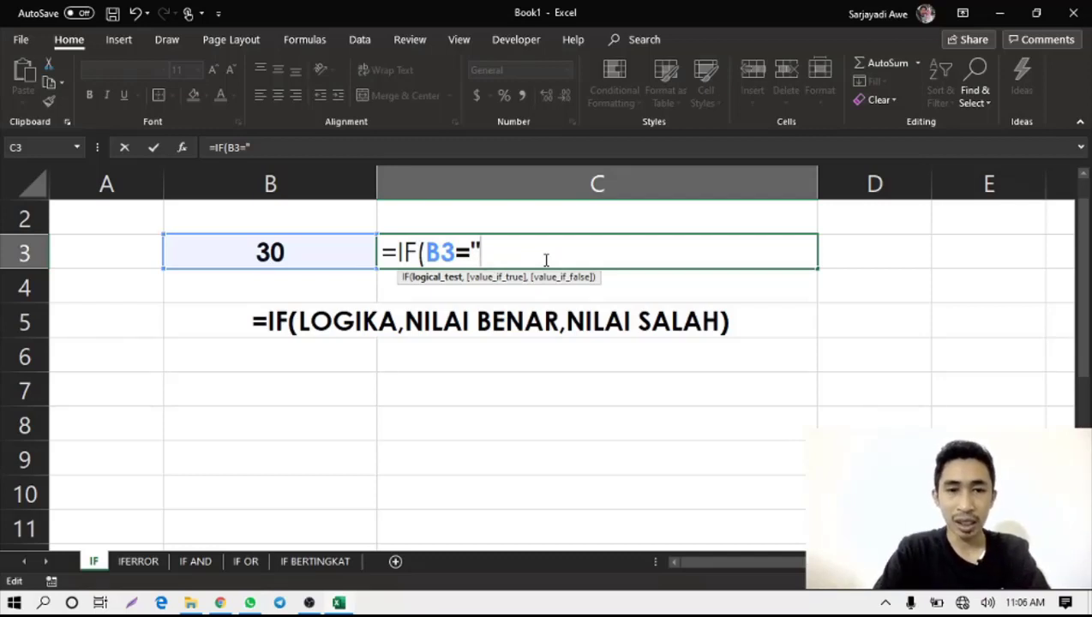
pyautogui.write('AK')
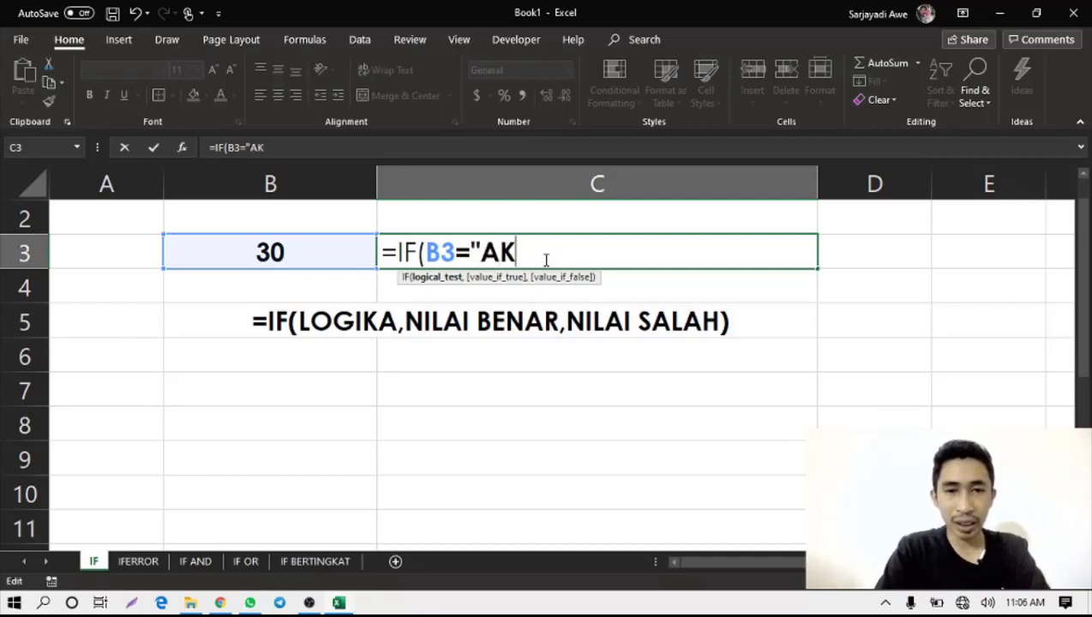
pyautogui.write('U"')
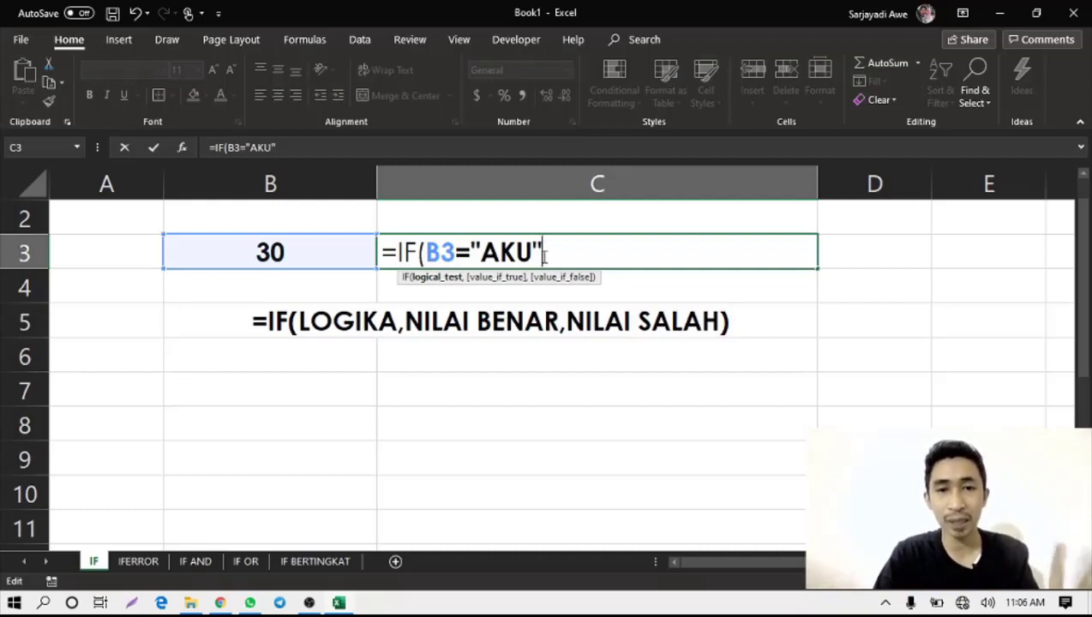
pyautogui.write(',')
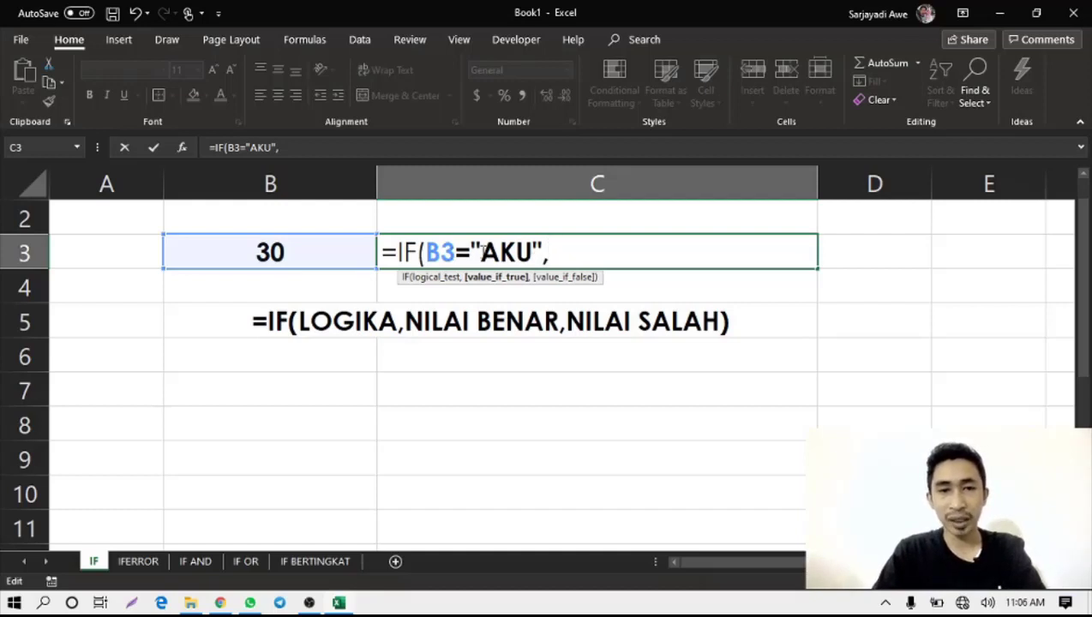
pyautogui.write('"BENAR')
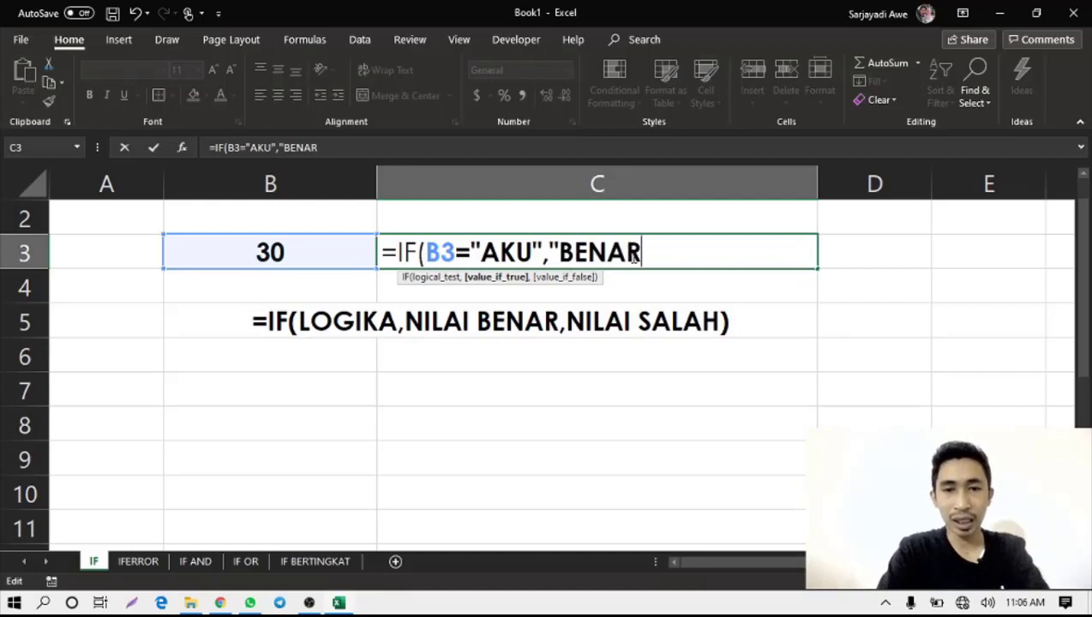
pyautogui.write('"')
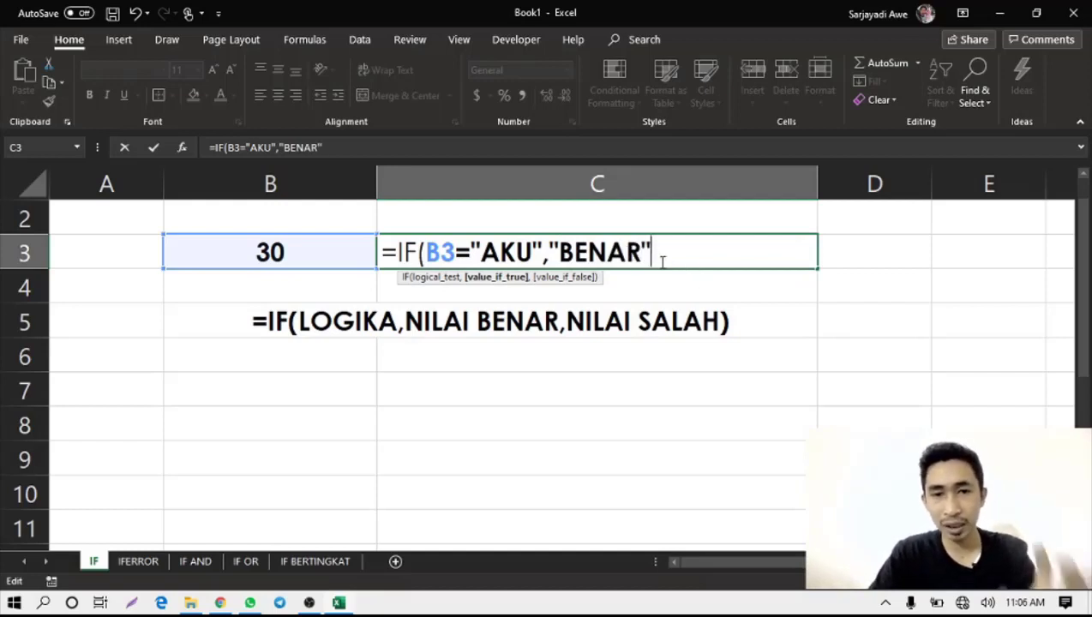
pyautogui.moveTo(559, 253); pyautogui.dragTo(639, 252)
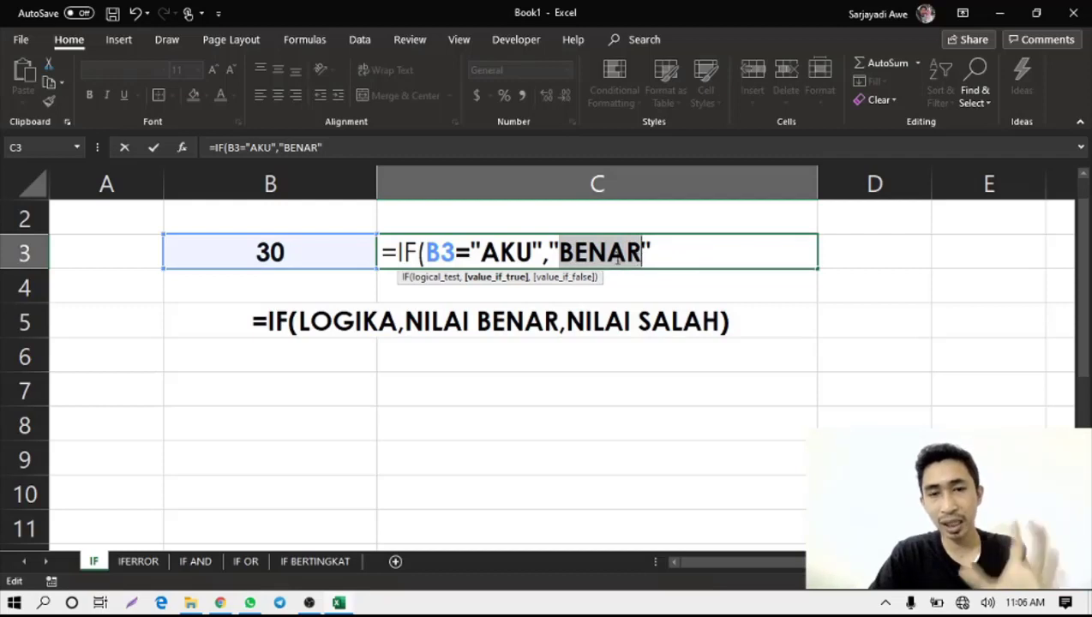
pyautogui.click(651, 251)
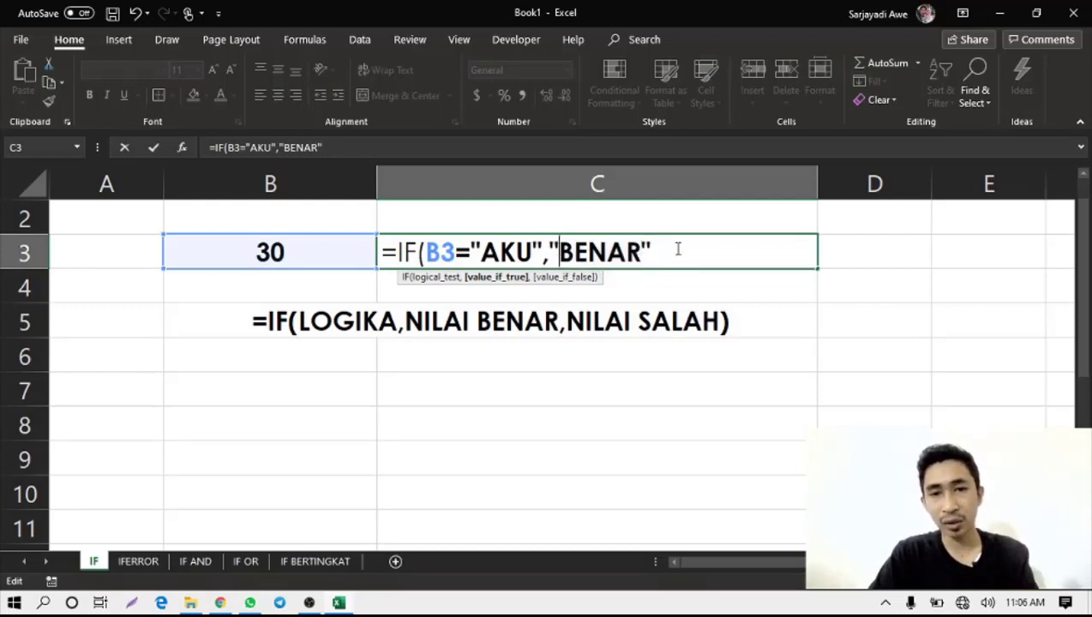
# Step: Add "SALAH" as the value if false, close the parenthesis and commit the formula in C3
pyautogui.write(',')
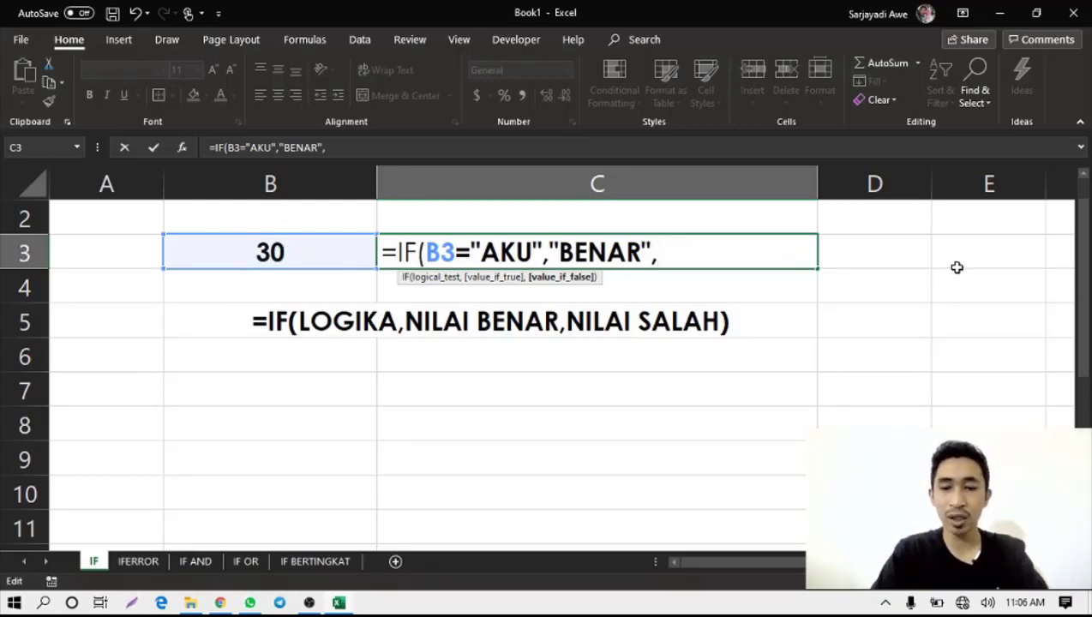
pyautogui.write('"')
pyautogui.write('S')
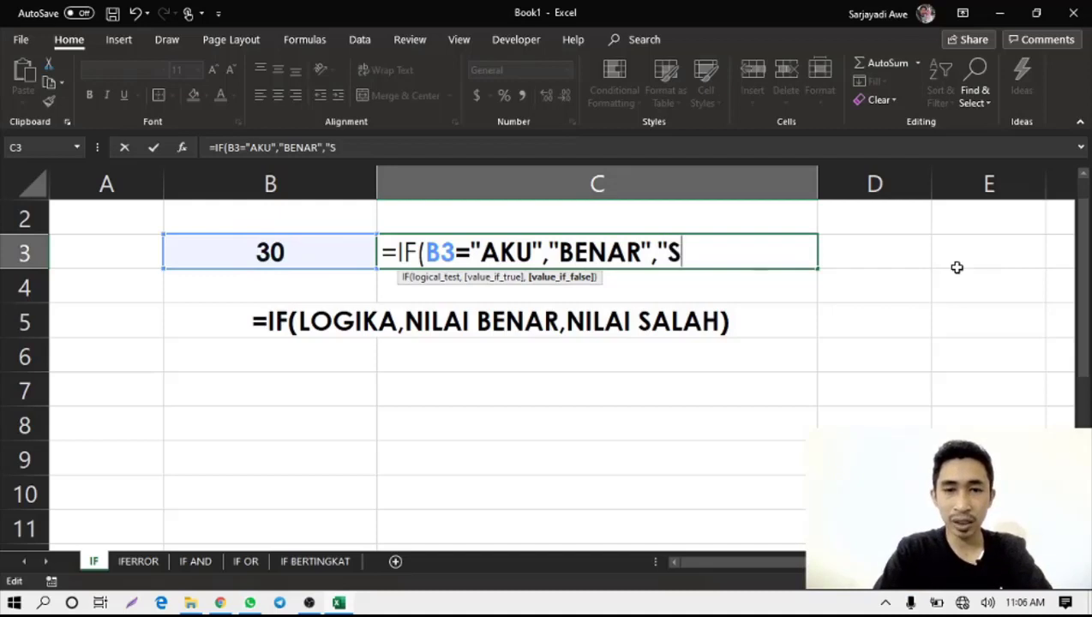
pyautogui.write('ALAH"')
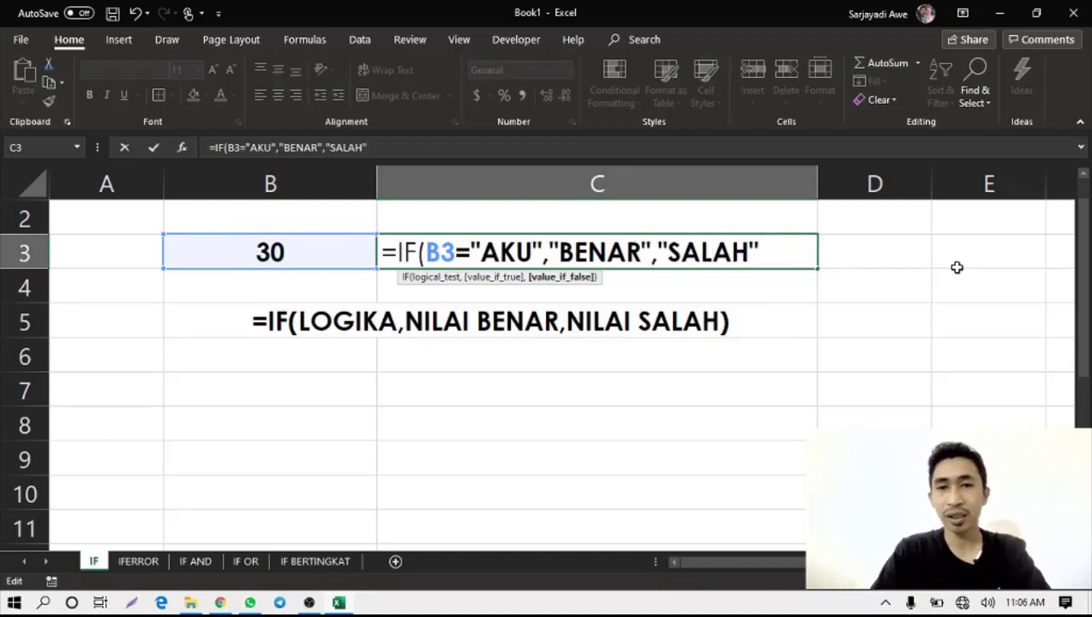
pyautogui.write(')')
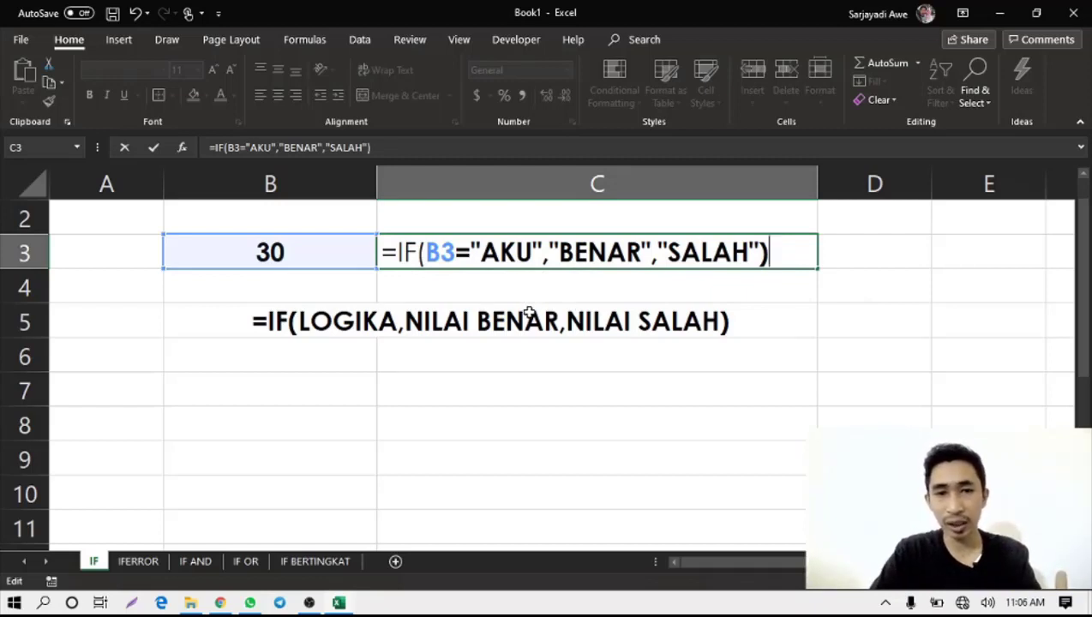
pyautogui.press('Return')
pyautogui.click(418, 250)
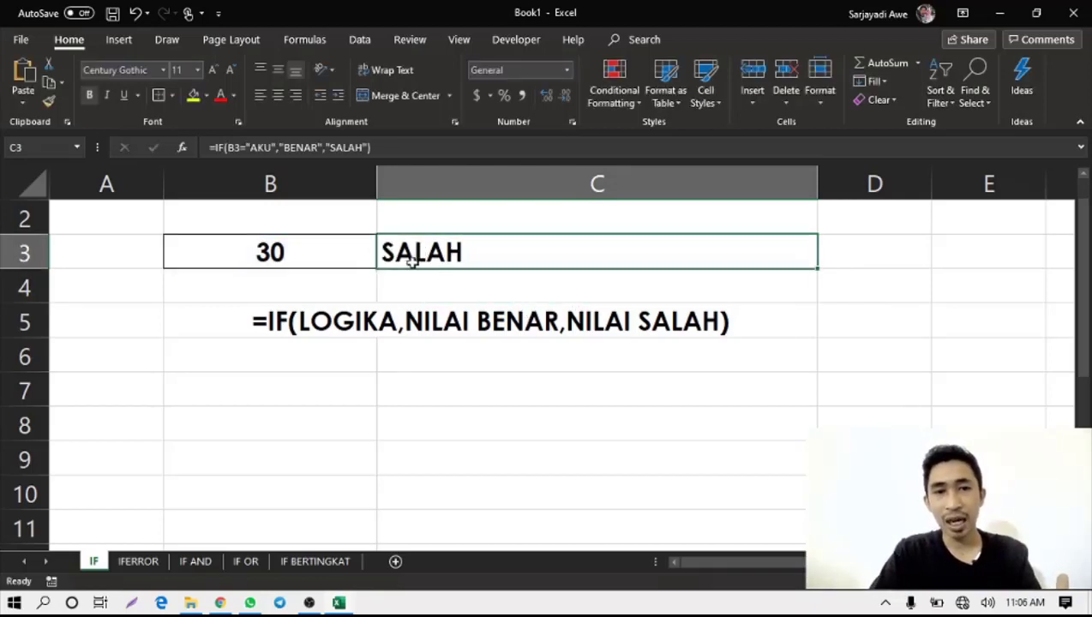
# Step: Replace the content of B3 with AKU and check the formula's result in C3
pyautogui.click(283, 257)
pyautogui.write('AKU')
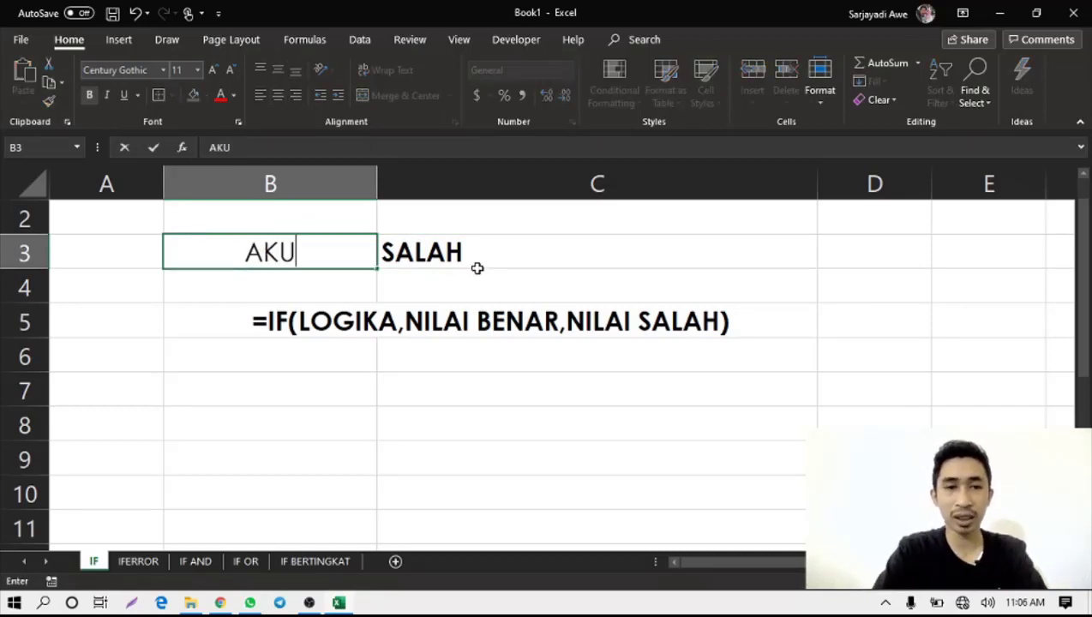
pyautogui.press('Return')
pyautogui.click(461, 256)
pyautogui.click(269, 256)
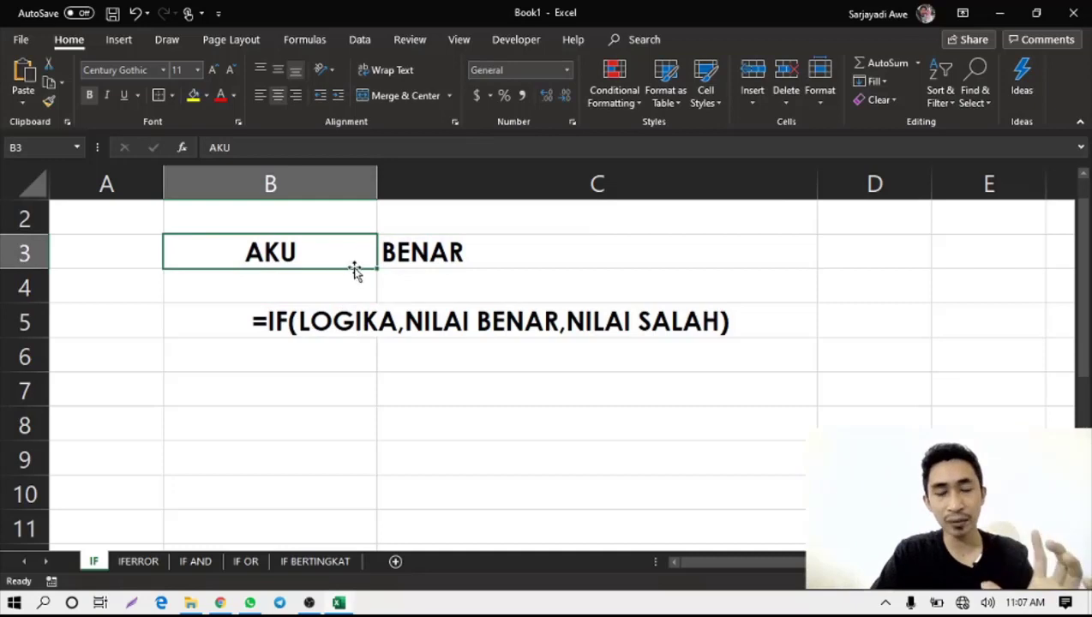
pyautogui.click(459, 269)
pyautogui.click(349, 254)
pyautogui.click(434, 253)
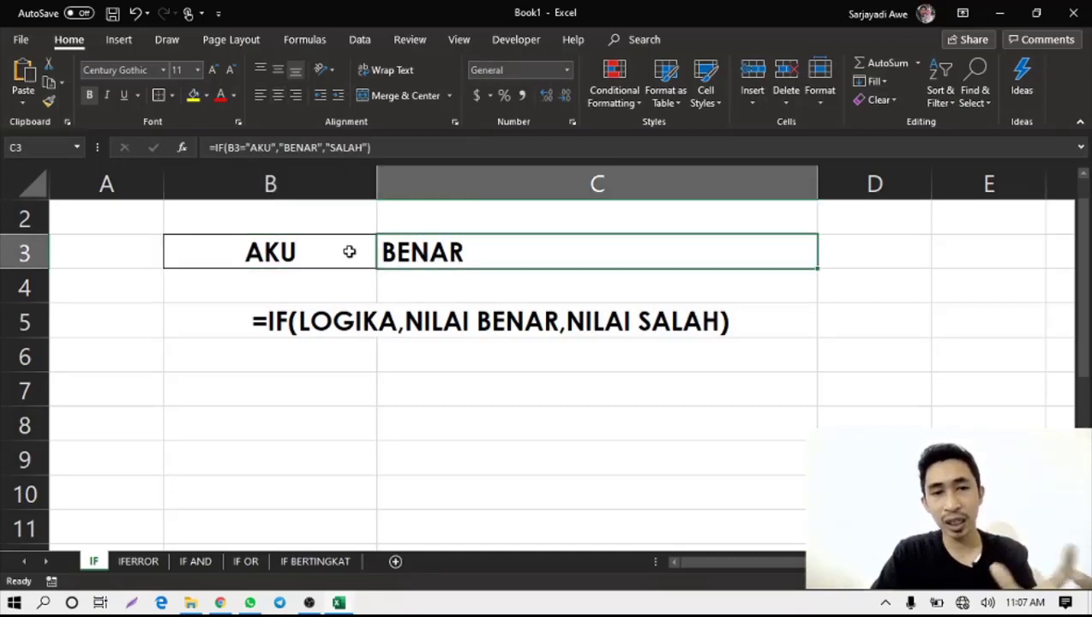
pyautogui.click(322, 260)
# Step: Review the value-if-true and value-if-false arguments of the IF formula in C3, leaving the formula as it is
pyautogui.doubleClick(600, 254)
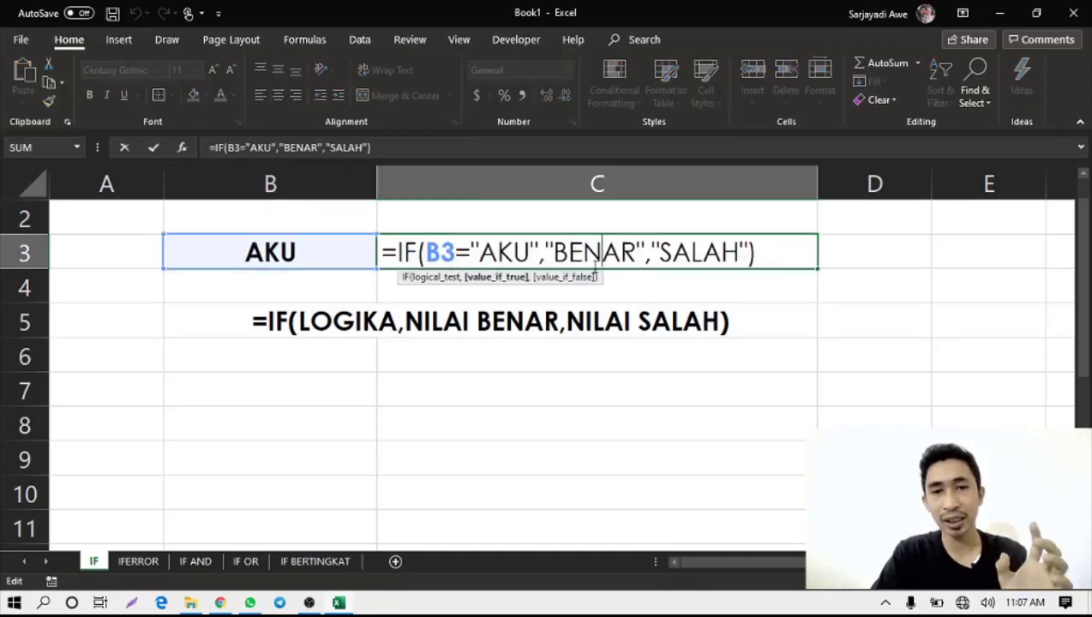
pyautogui.click(545, 252)
pyautogui.moveTo(545, 252); pyautogui.dragTo(644, 245)
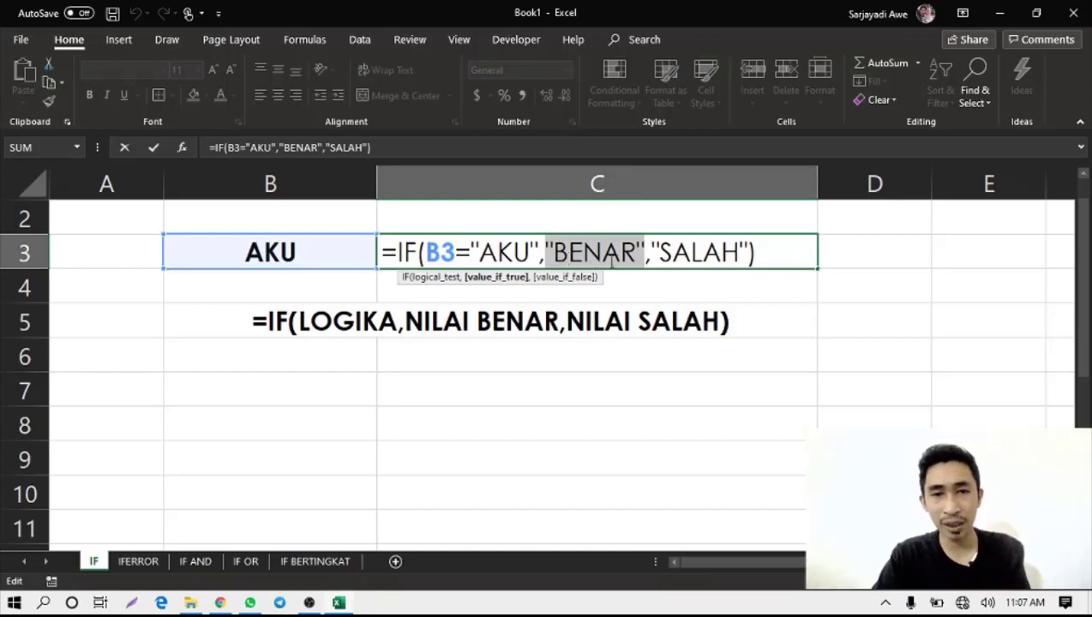
pyautogui.click(545, 252)
pyautogui.moveTo(546, 251); pyautogui.dragTo(639, 251)
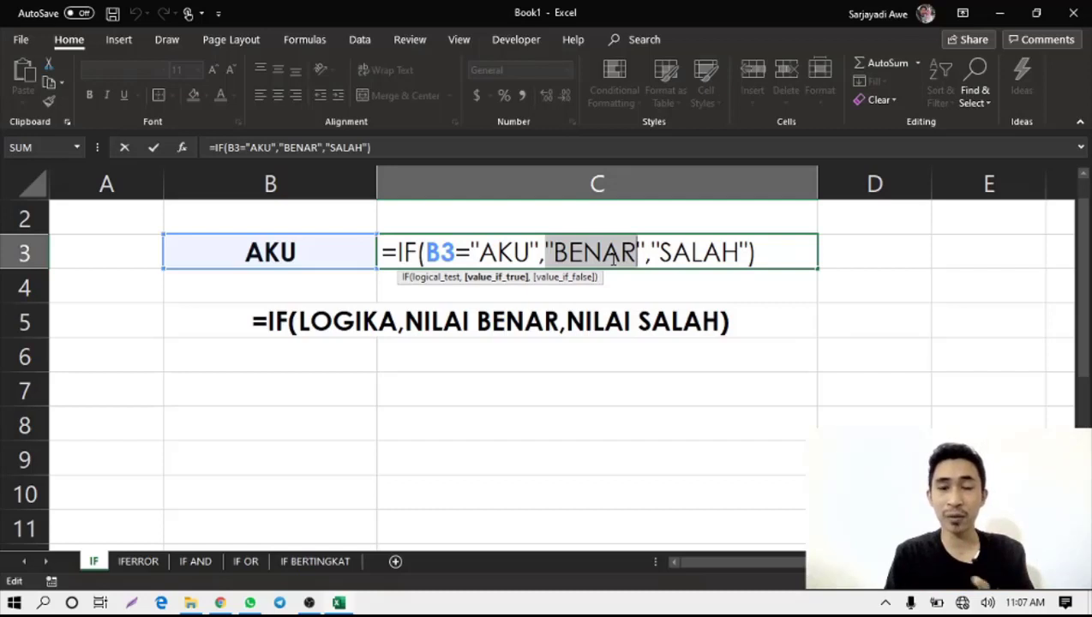
pyautogui.click(635, 252)
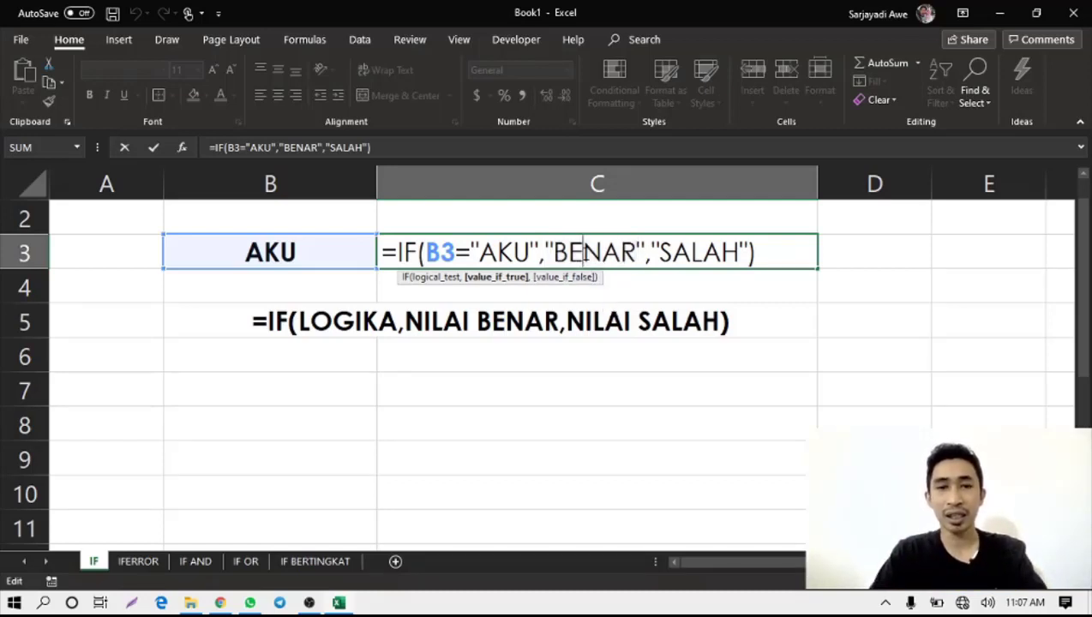
pyautogui.click(693, 252)
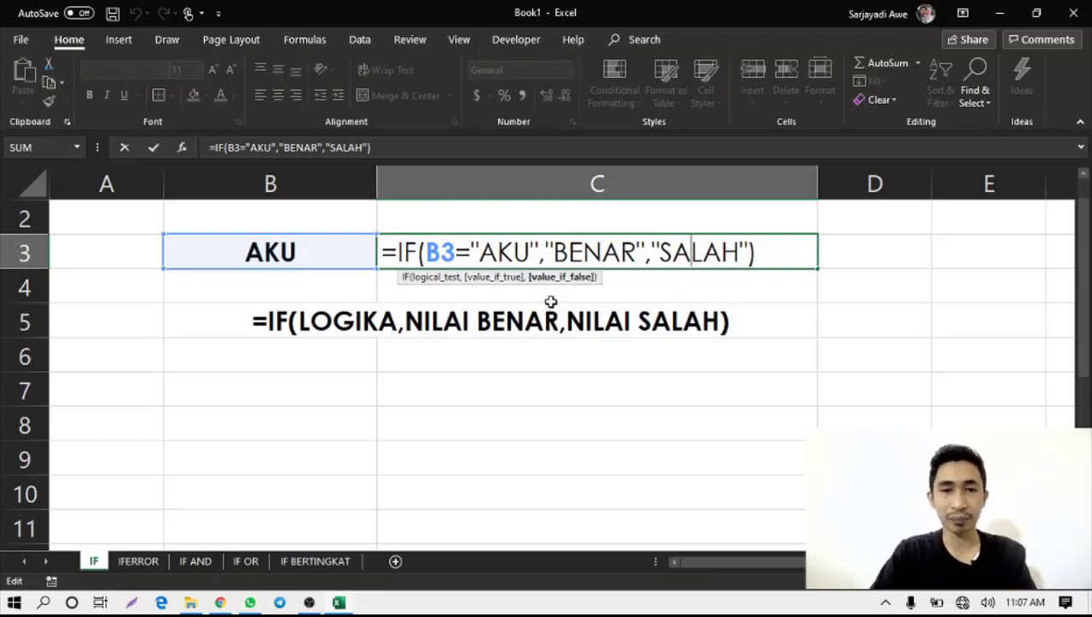
pyautogui.hotkey('ctrl', 'Return')
pyautogui.click(255, 493)
# Step: Switch to the IFERROR sheet and put an outside border around cell B3
pyautogui.click(147, 562)
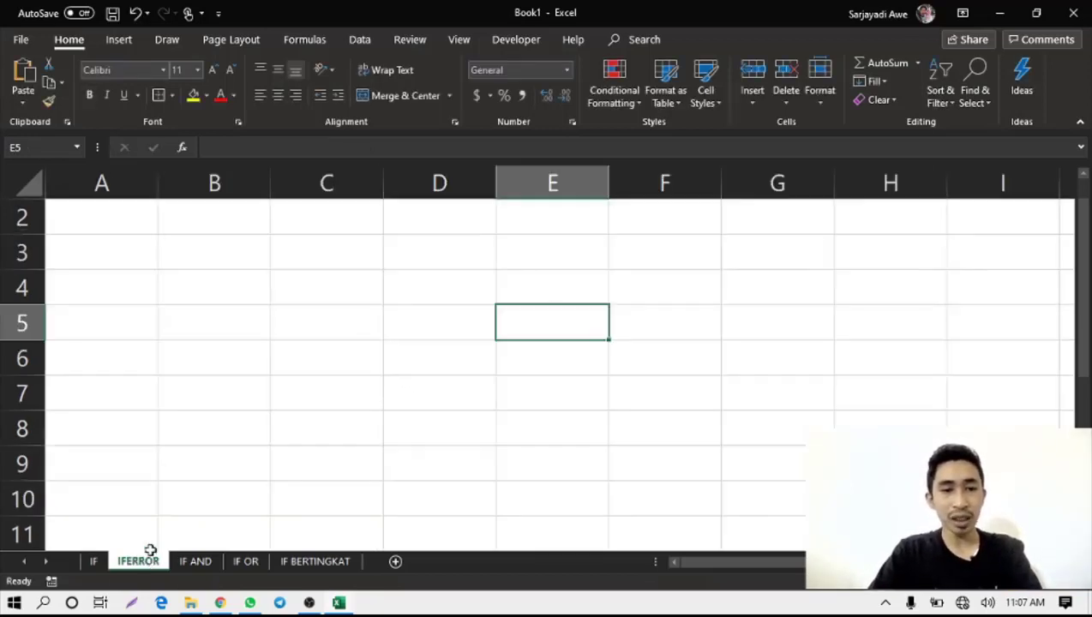
pyautogui.click(210, 252)
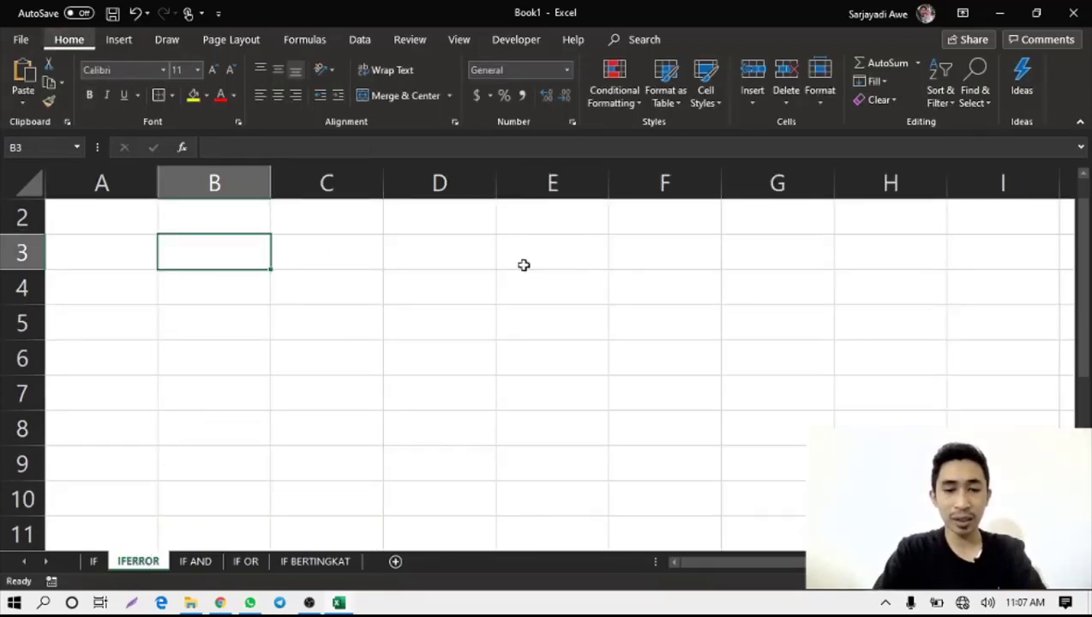
pyautogui.click(339, 274)
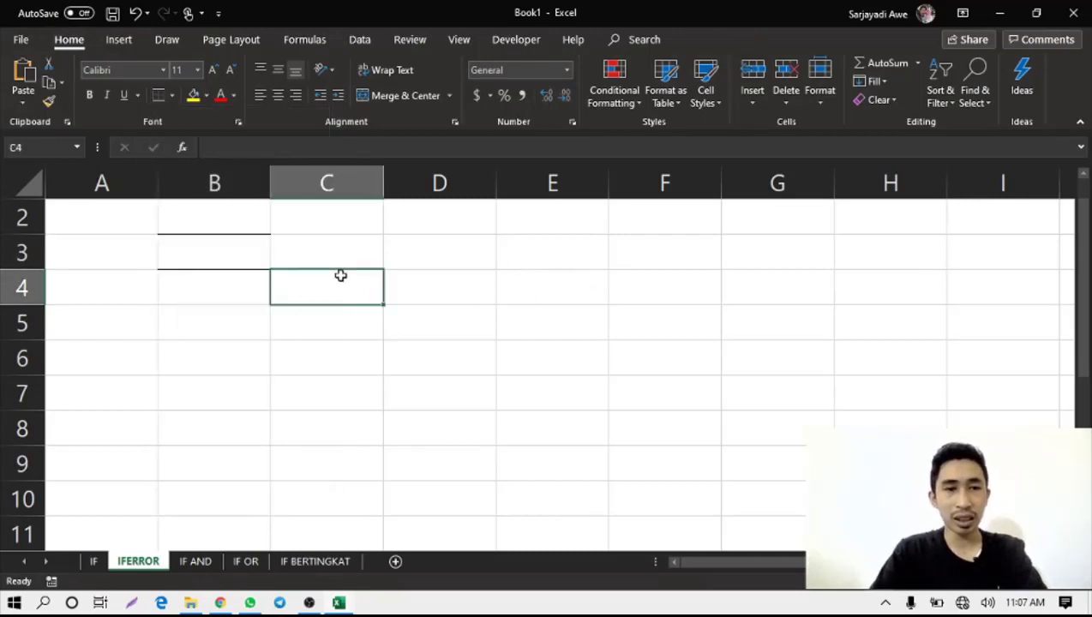
pyautogui.click(215, 254)
pyautogui.click(344, 252)
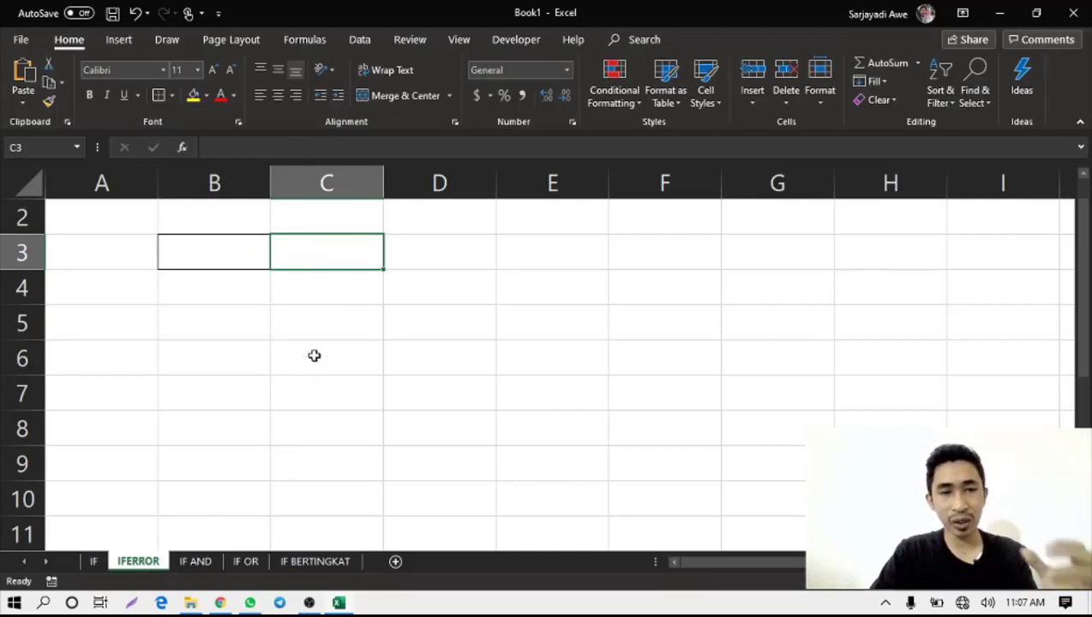
# Step: Widen column C on the IFERROR sheet to about twice its width
pyautogui.click(335, 322)
pyautogui.moveTo(384, 171); pyautogui.dragTo(496, 187)
pyautogui.click(373, 254)
pyautogui.click(305, 301)
pyautogui.click(325, 261)
pyautogui.click(220, 255)
pyautogui.click(356, 263)
pyautogui.click(223, 254)
pyautogui.click(327, 262)
pyautogui.click(214, 254)
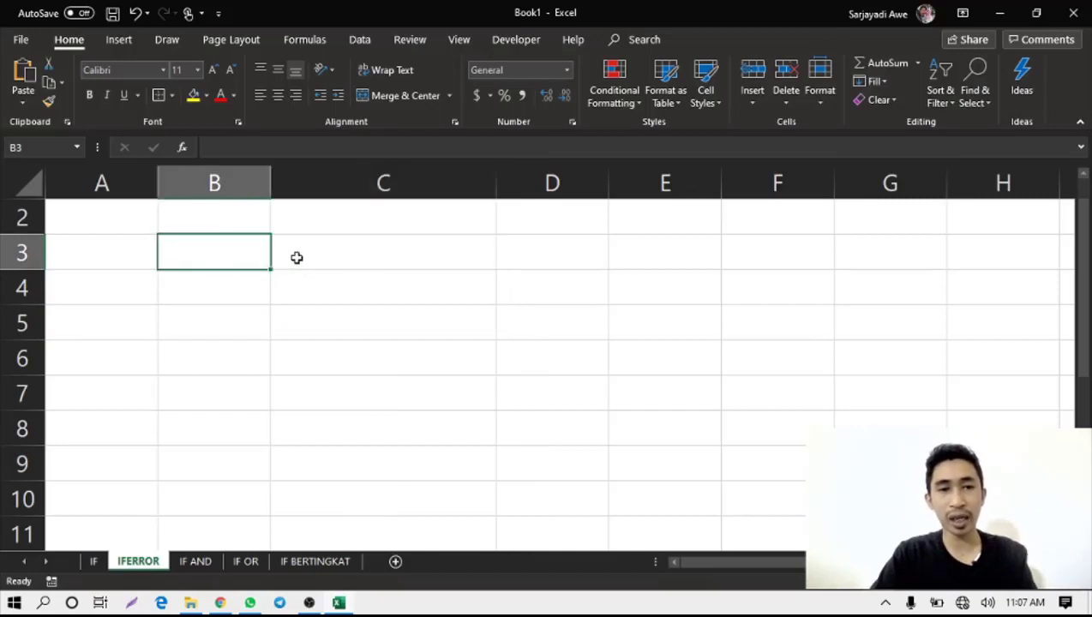
# Step: Enter the formula =VLOOKUP(B3,B3:B4,3) in C3 of the IFERROR sheet and check its result
pyautogui.click(369, 255)
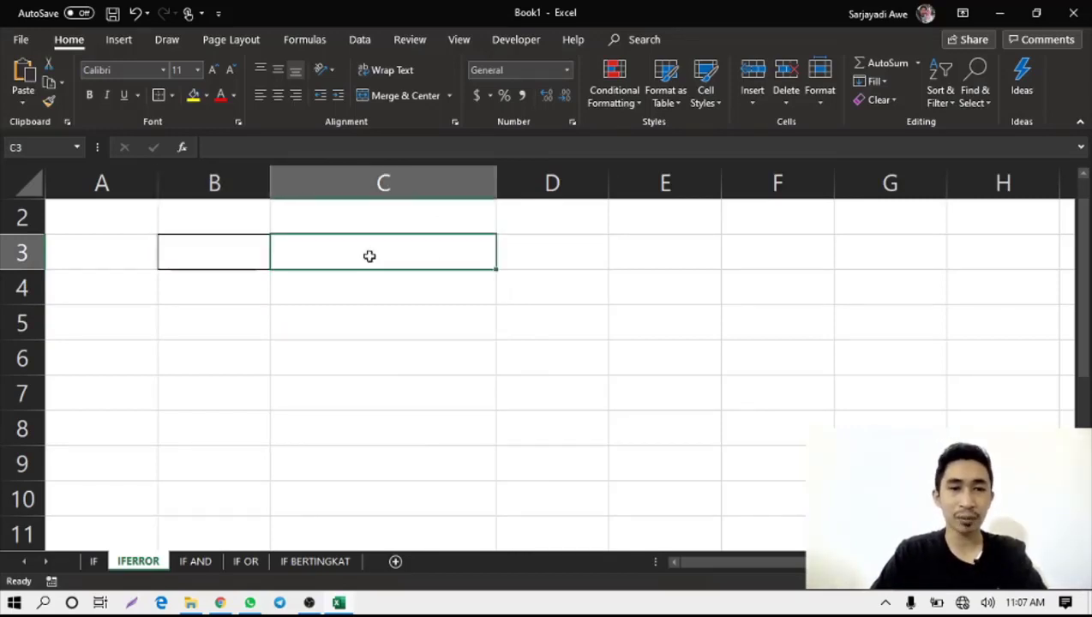
pyautogui.write('=')
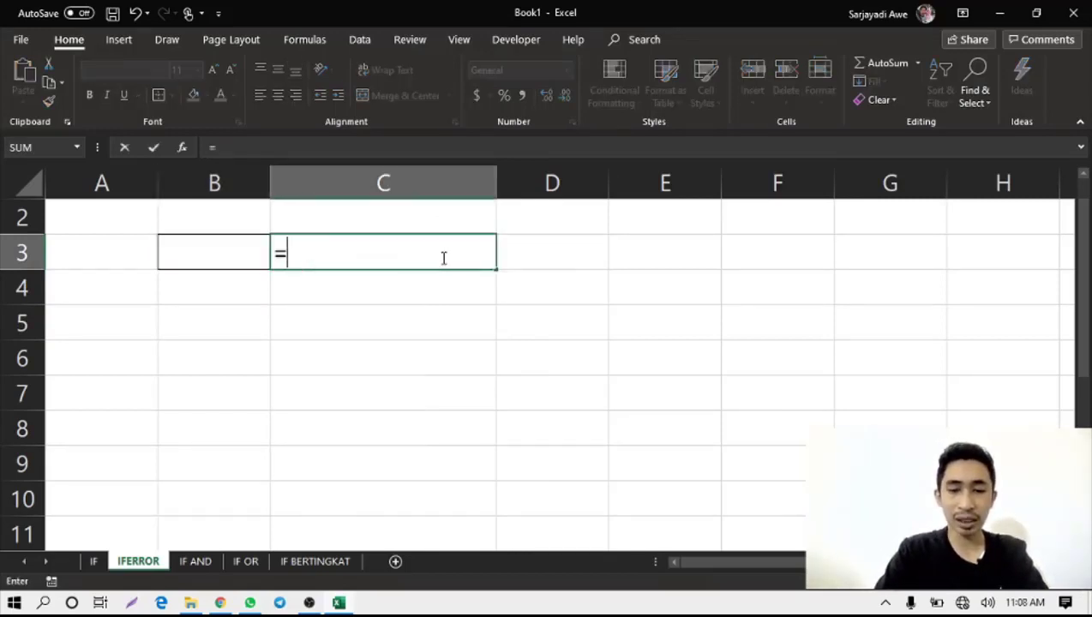
pyautogui.write('VLOOK')
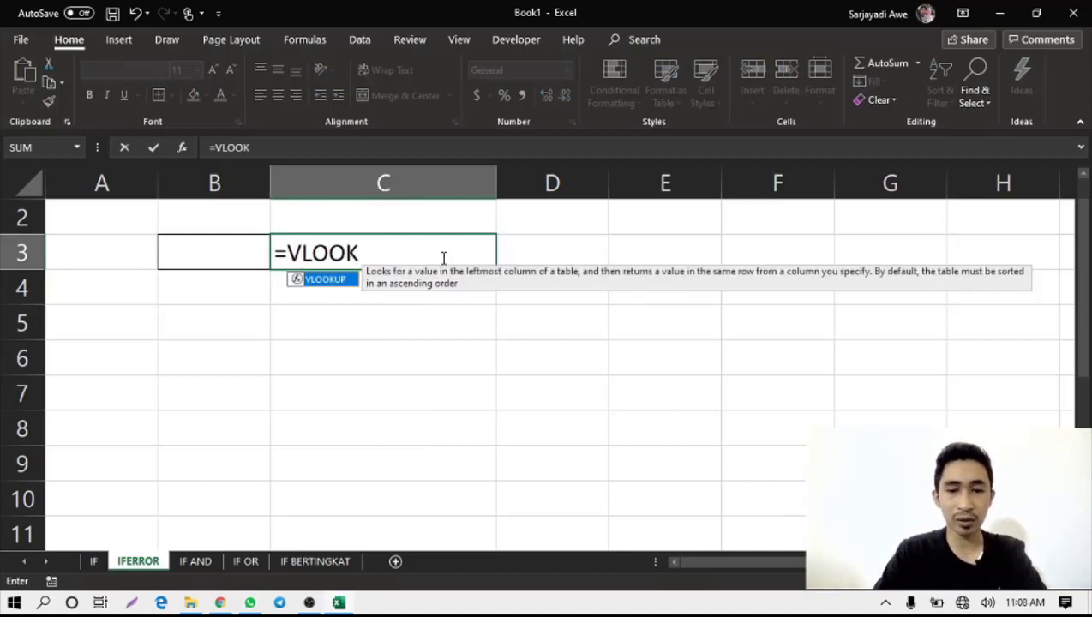
pyautogui.doubleClick(322, 280)
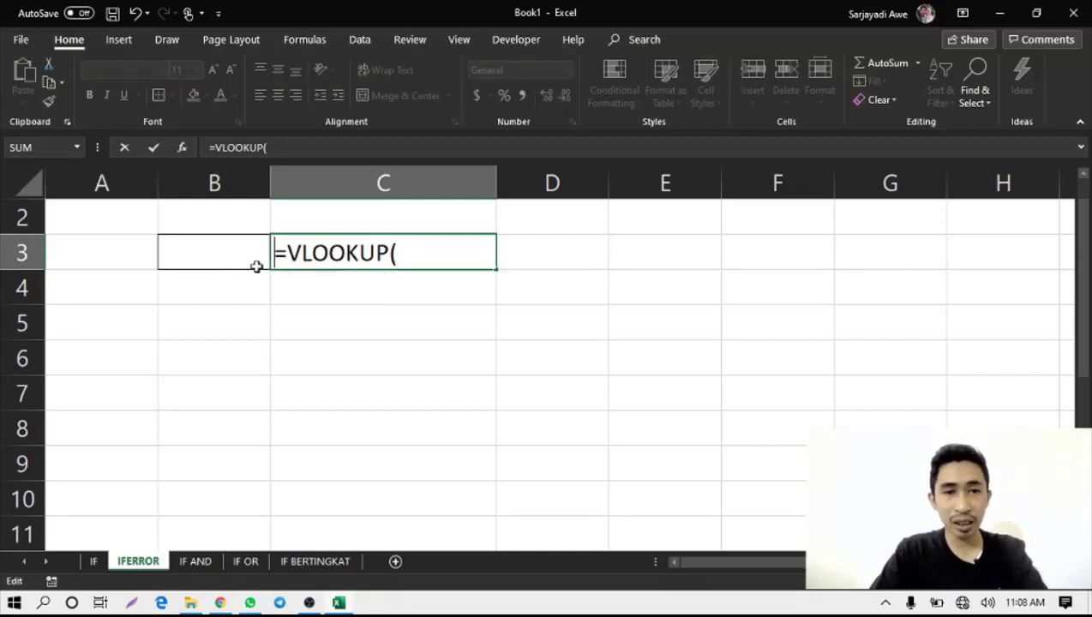
pyautogui.click(177, 260)
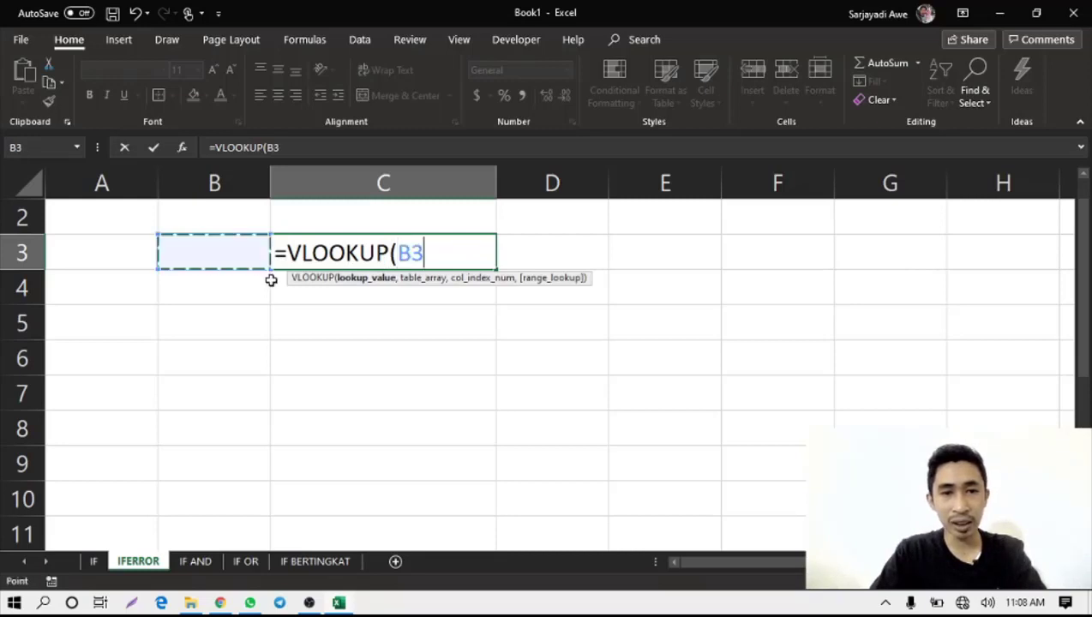
pyautogui.write(',')
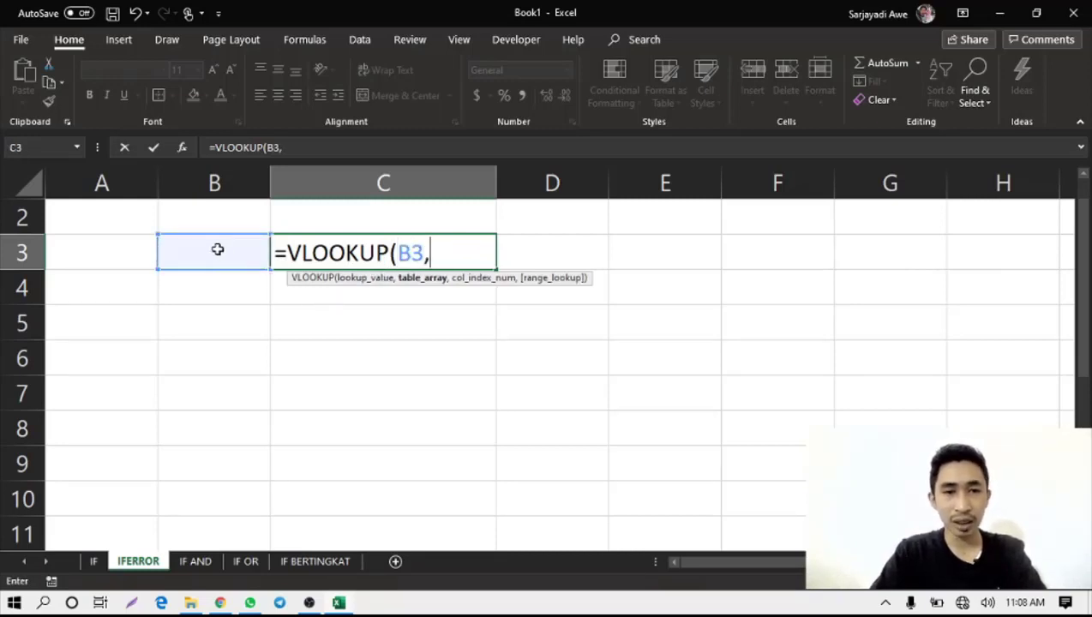
pyautogui.moveTo(217, 246); pyautogui.dragTo(218, 277)
pyautogui.write(',')
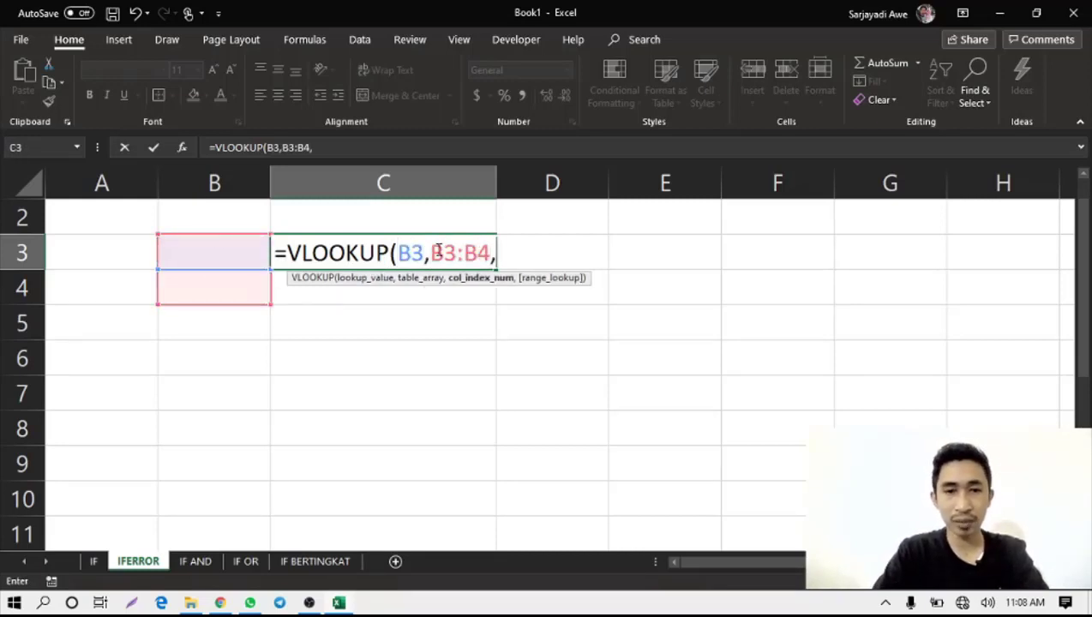
pyautogui.write('3')
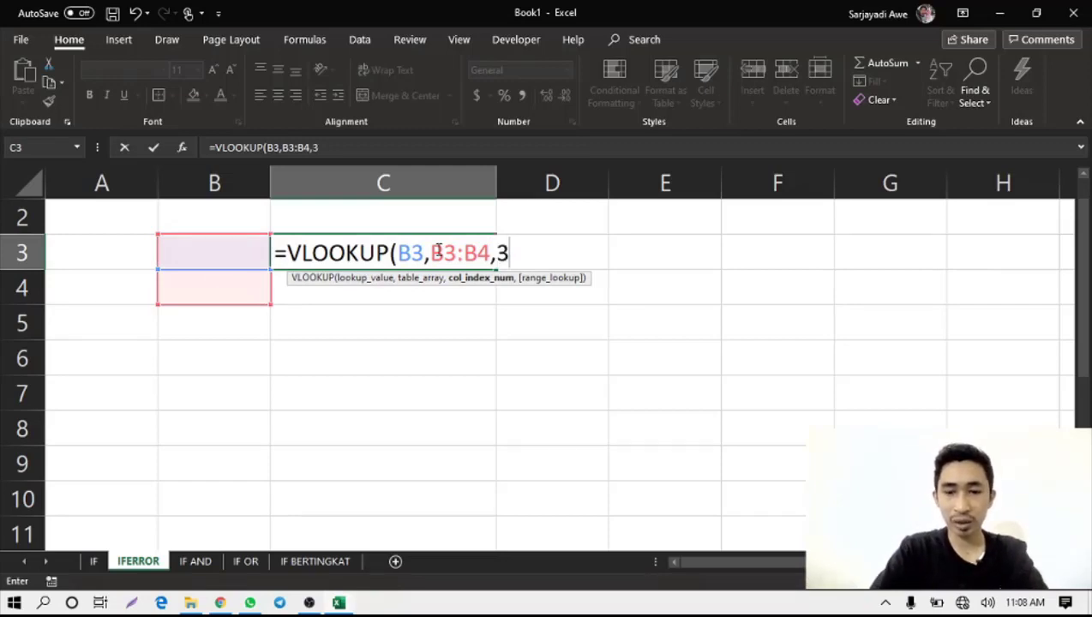
pyautogui.write(')')
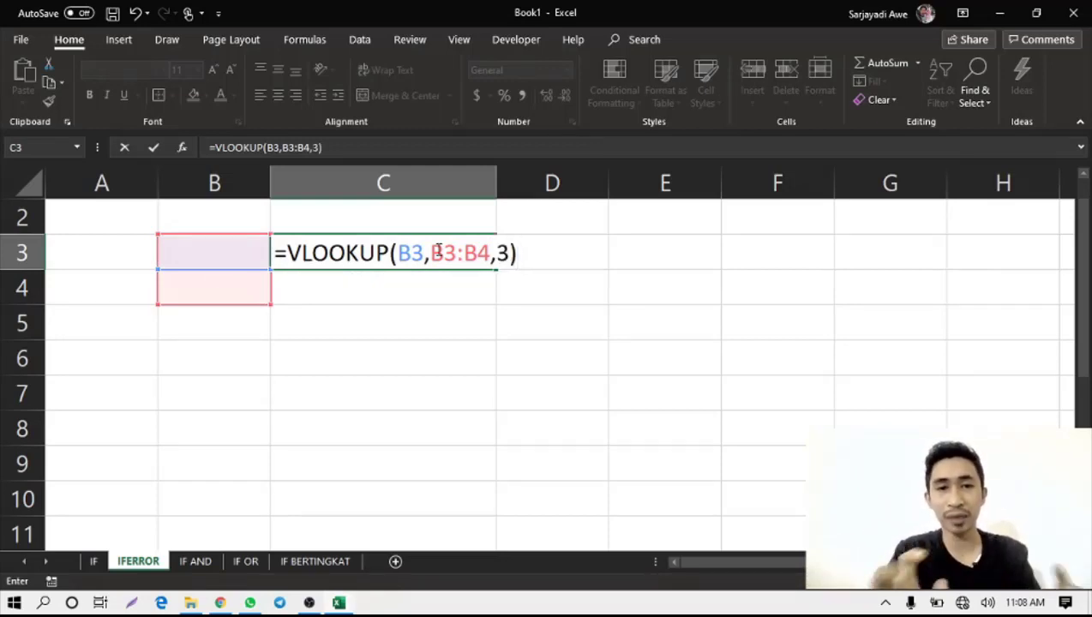
pyautogui.press('Return')
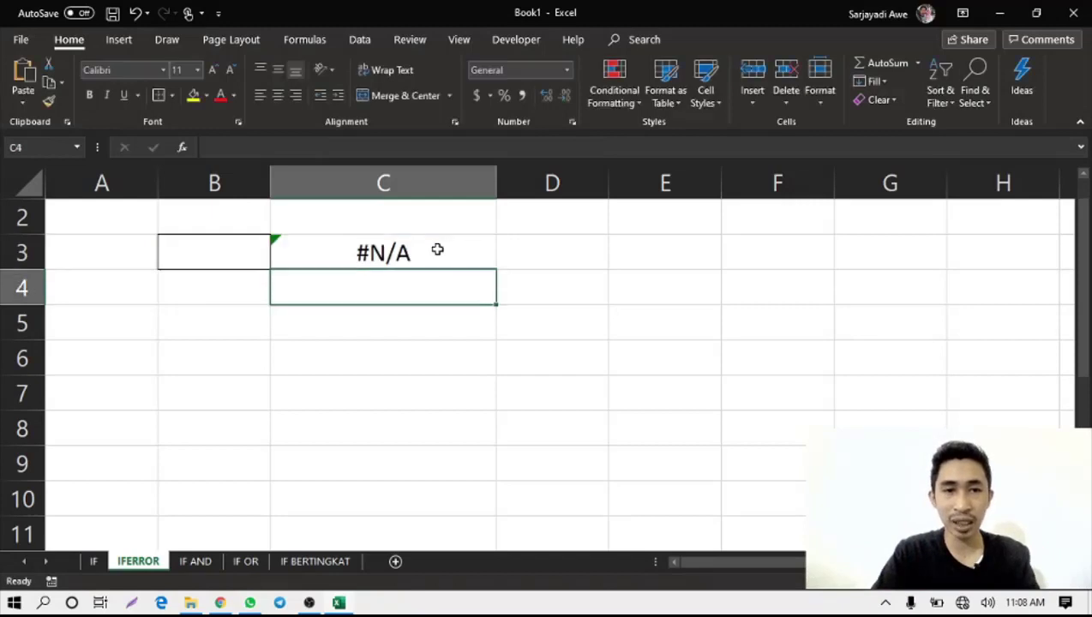
pyautogui.click(310, 249)
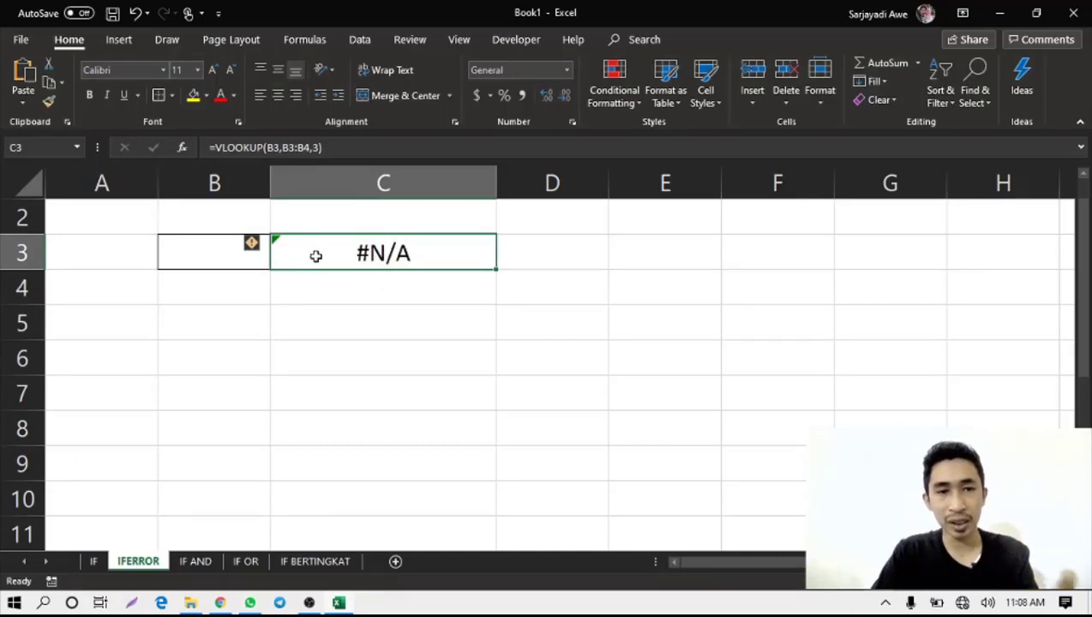
pyautogui.click(346, 282)
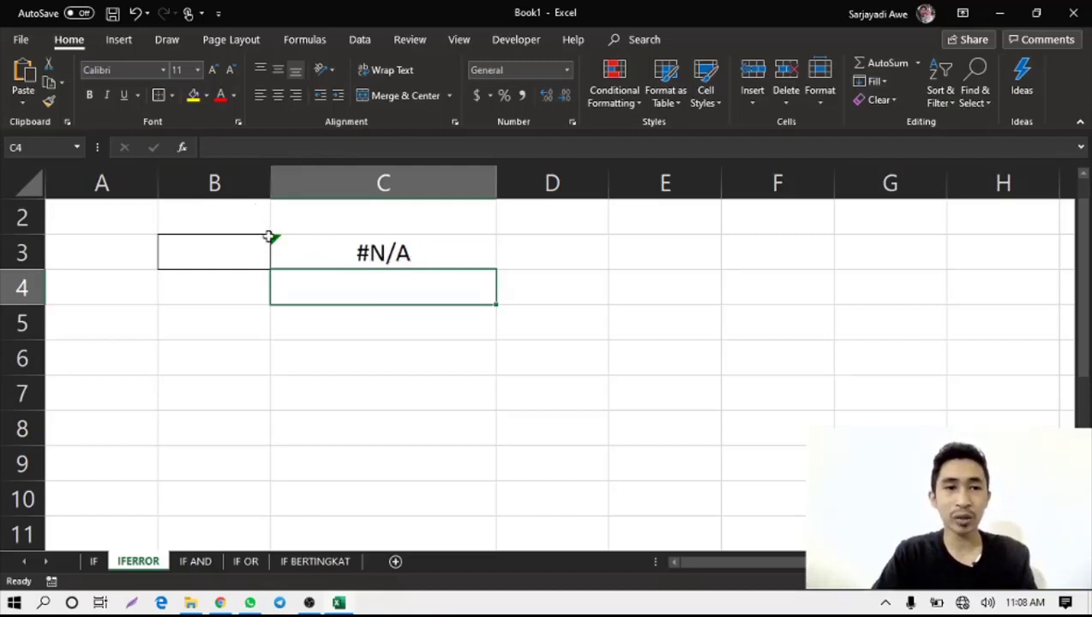
# Step: Insert an IFERROR function in front of the VLOOKUP in C3, using the VLOOKUP as its value argument
pyautogui.click(309, 253)
pyautogui.doubleClick(332, 254)
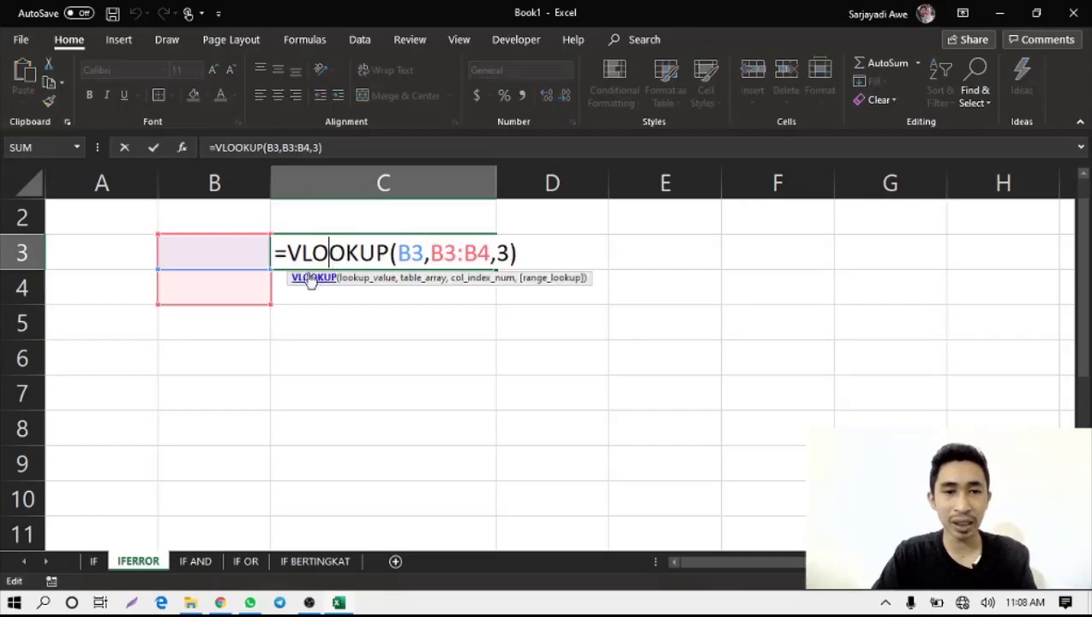
pyautogui.press('Home')
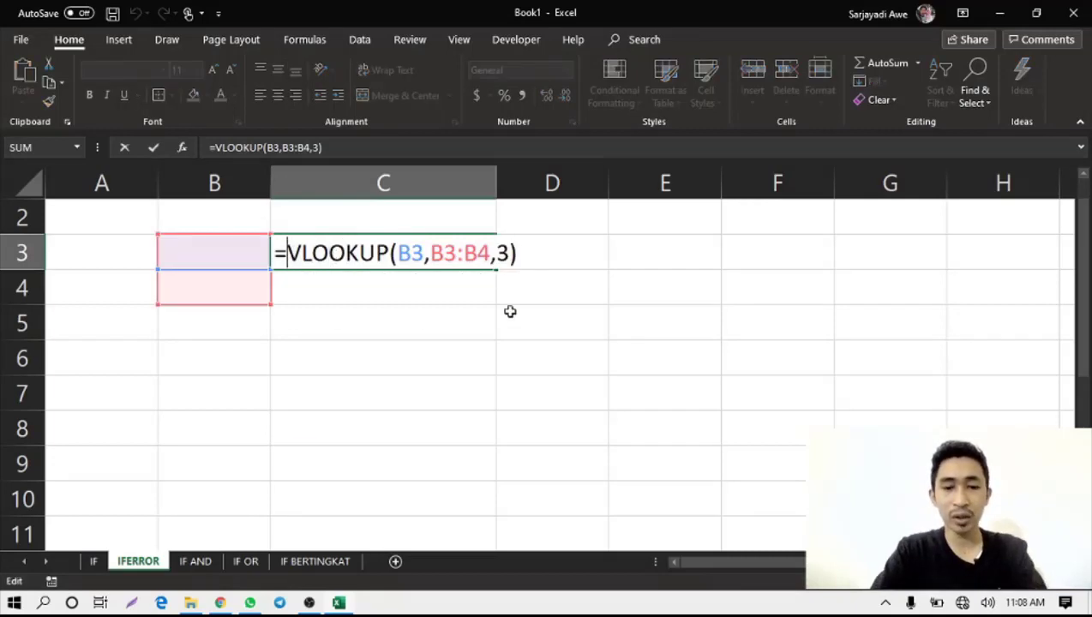
pyautogui.write('IF')
pyautogui.doubleClick(334, 291)
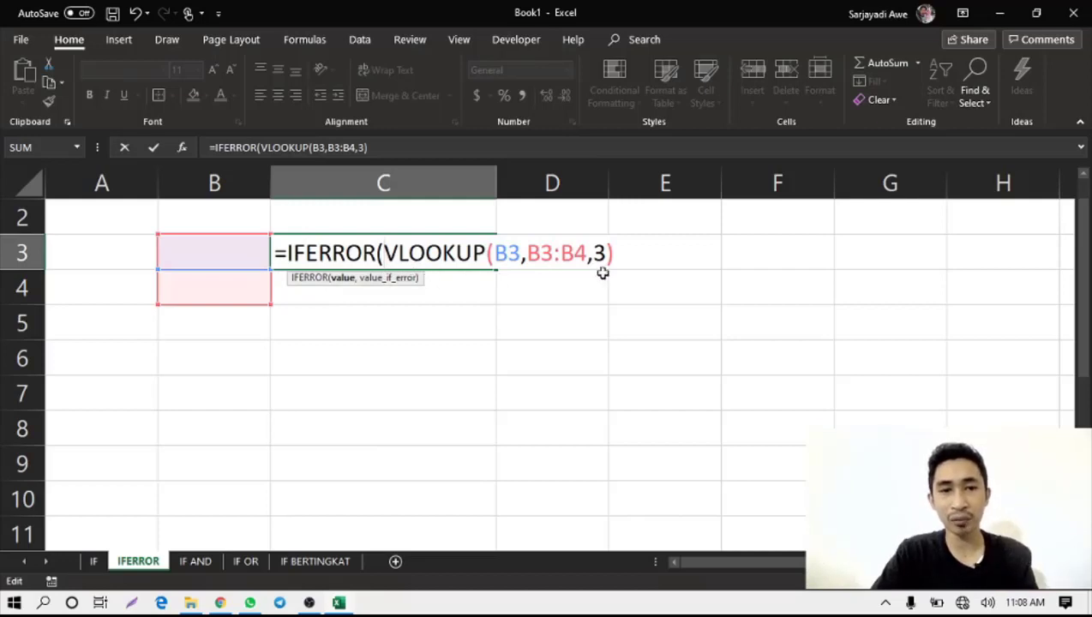
pyautogui.click(347, 281)
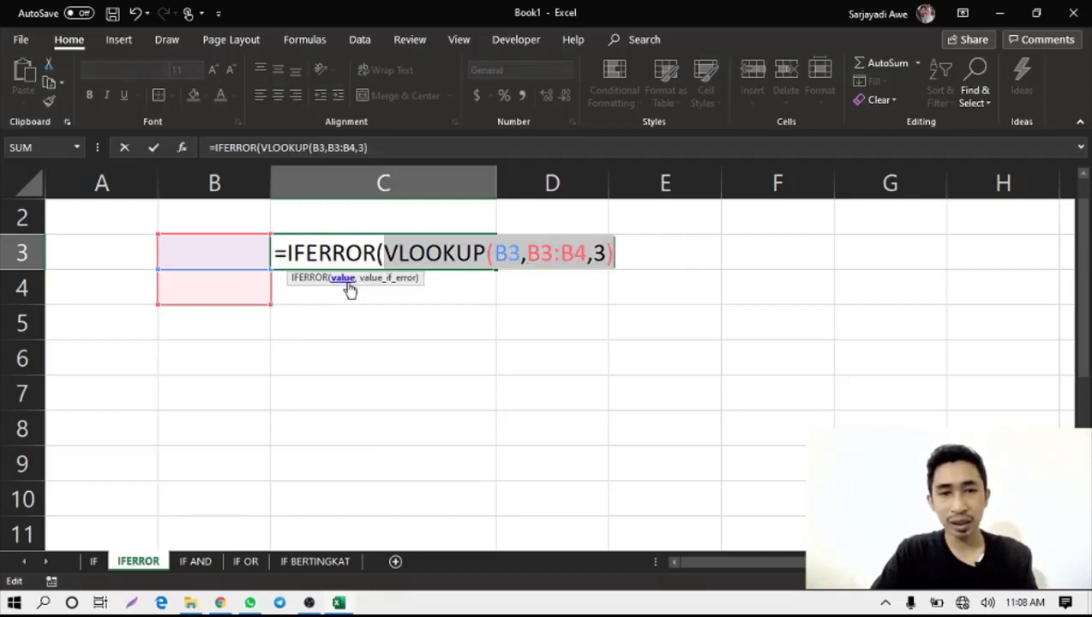
# Step: Give the IFERROR in C3 an empty string ("") as its value if error and complete the formula
pyautogui.click(638, 257)
pyautogui.write(',')
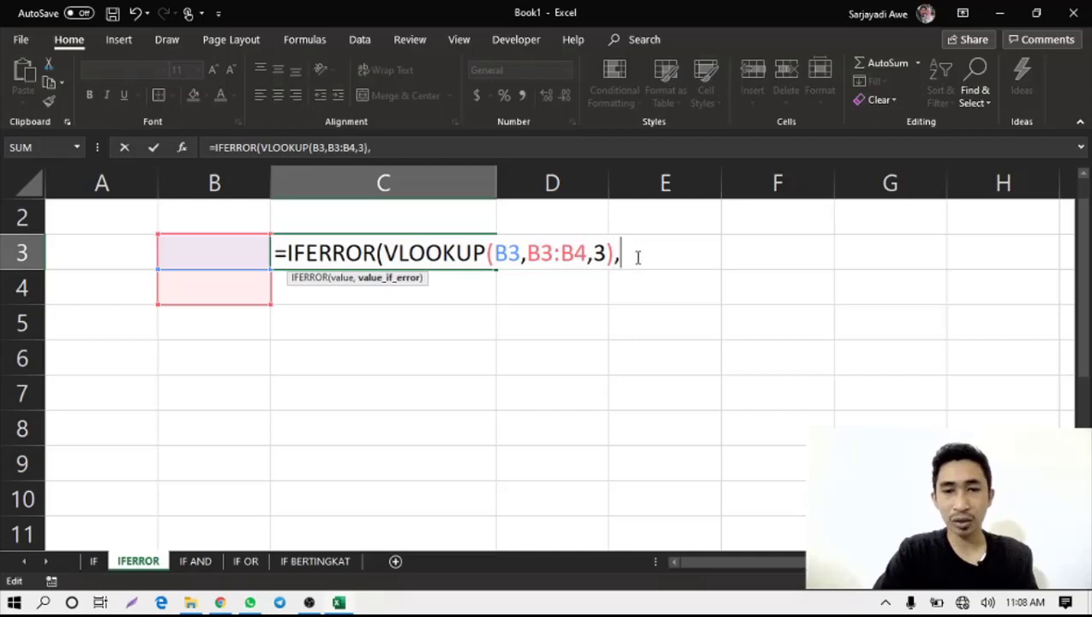
pyautogui.click(340, 282)
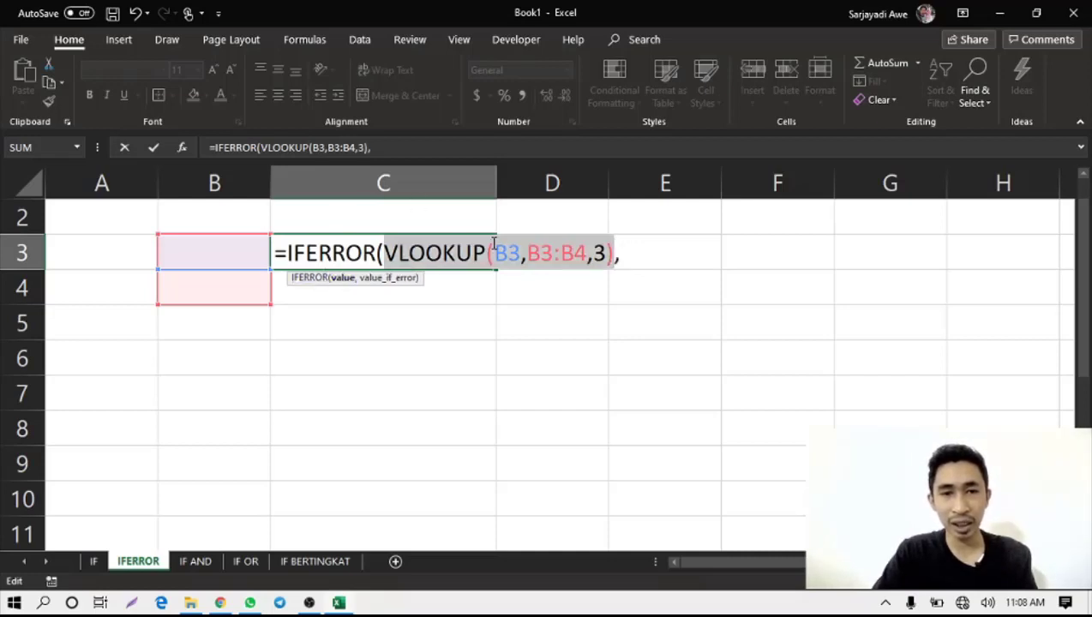
pyautogui.click(395, 279)
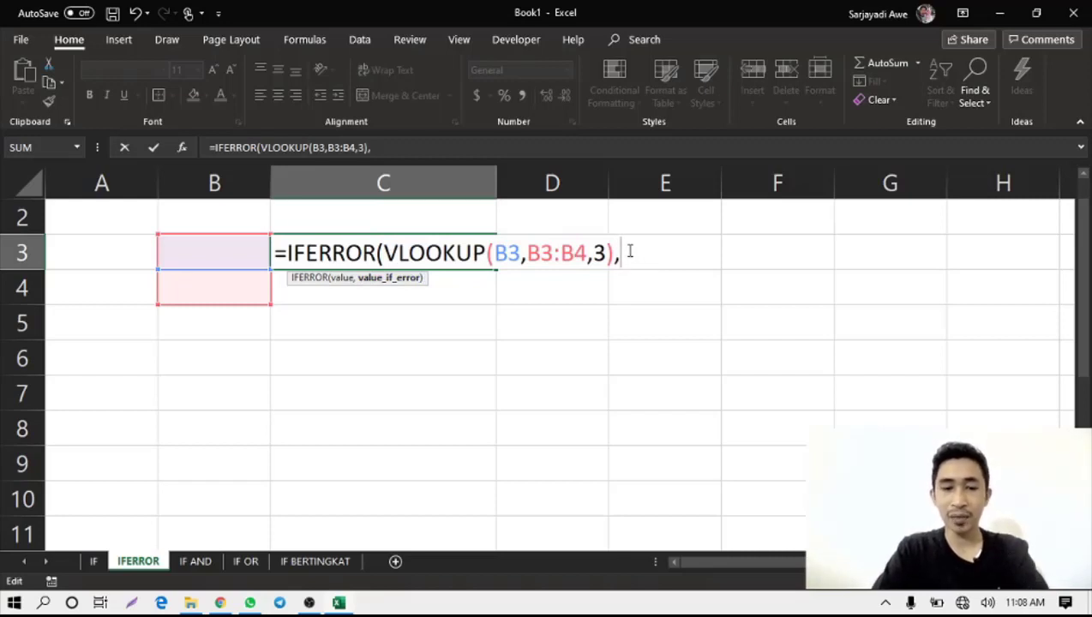
pyautogui.write('"')
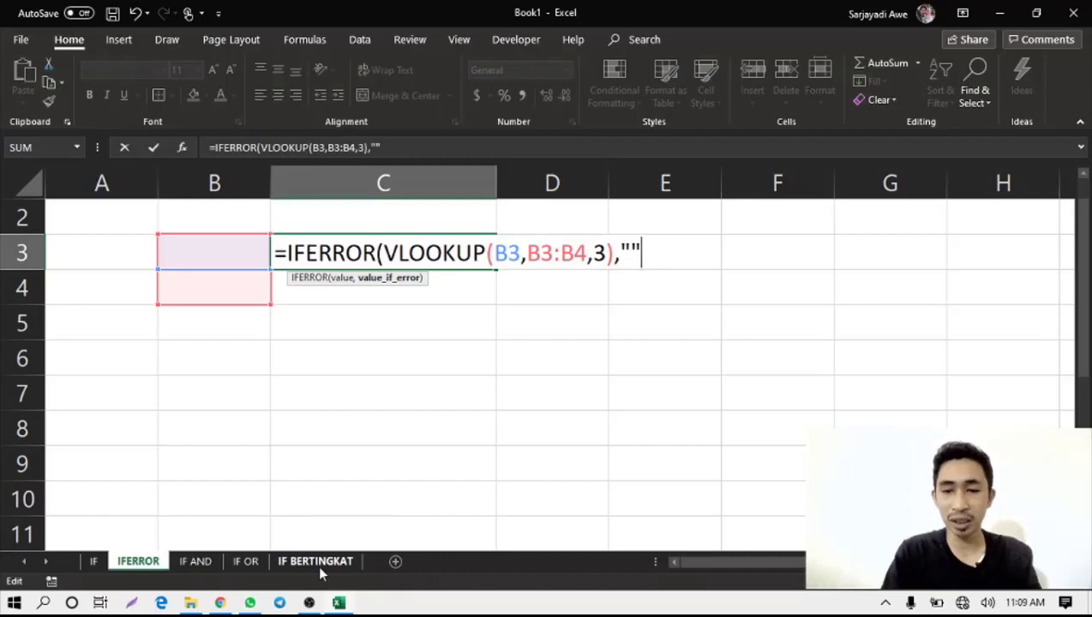
pyautogui.write(')')
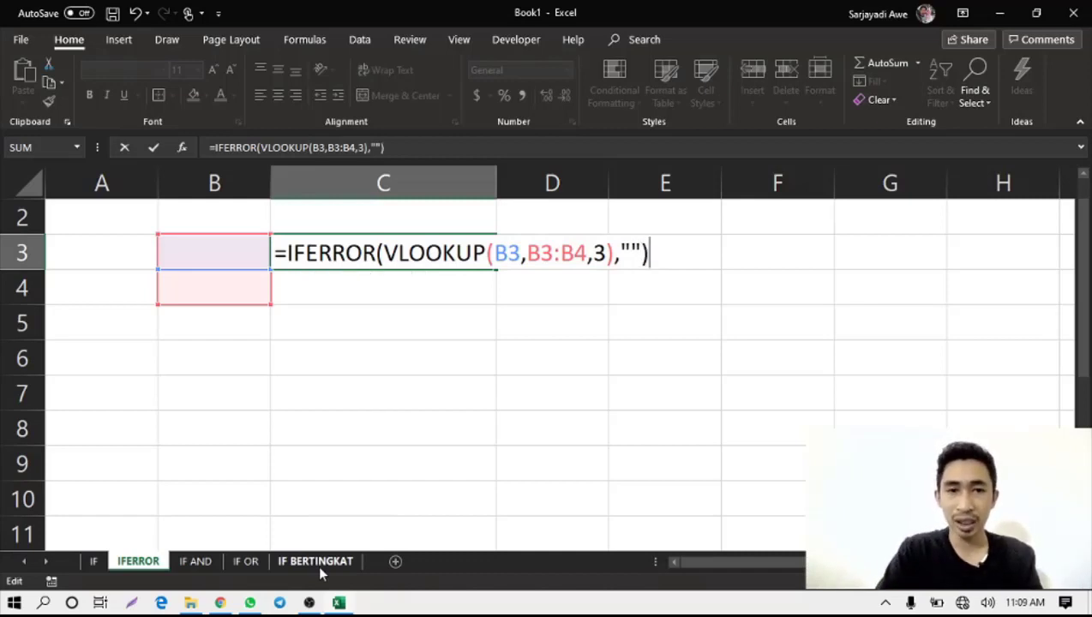
pyautogui.press('Return')
pyautogui.click(324, 237)
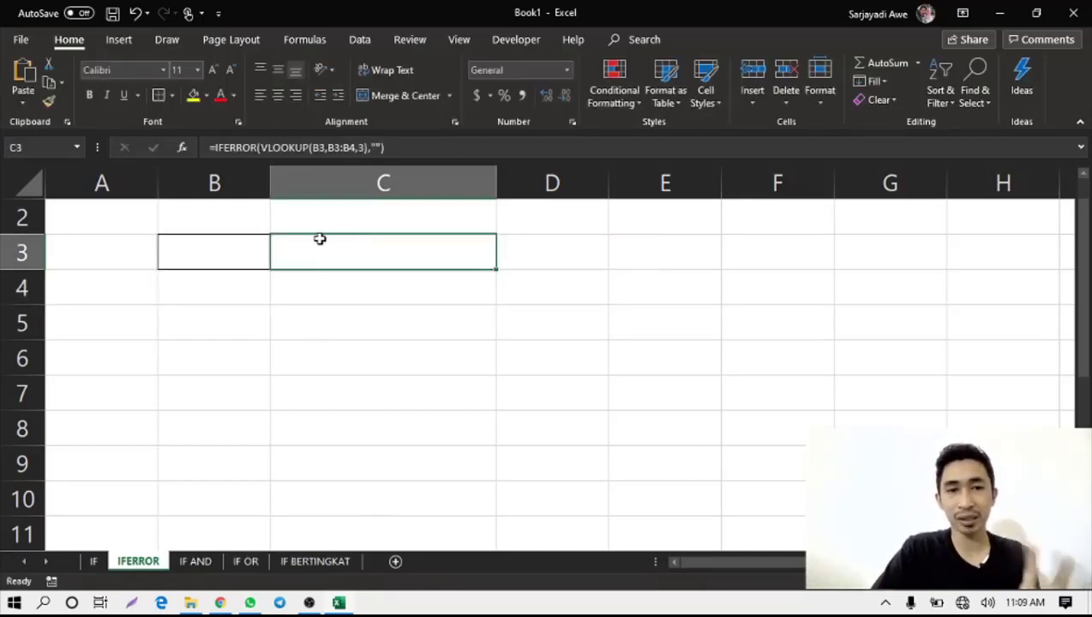
# Step: Replace the empty string in C3's IFERROR formula with the presenter's first name as the value if error
pyautogui.click(377, 146)
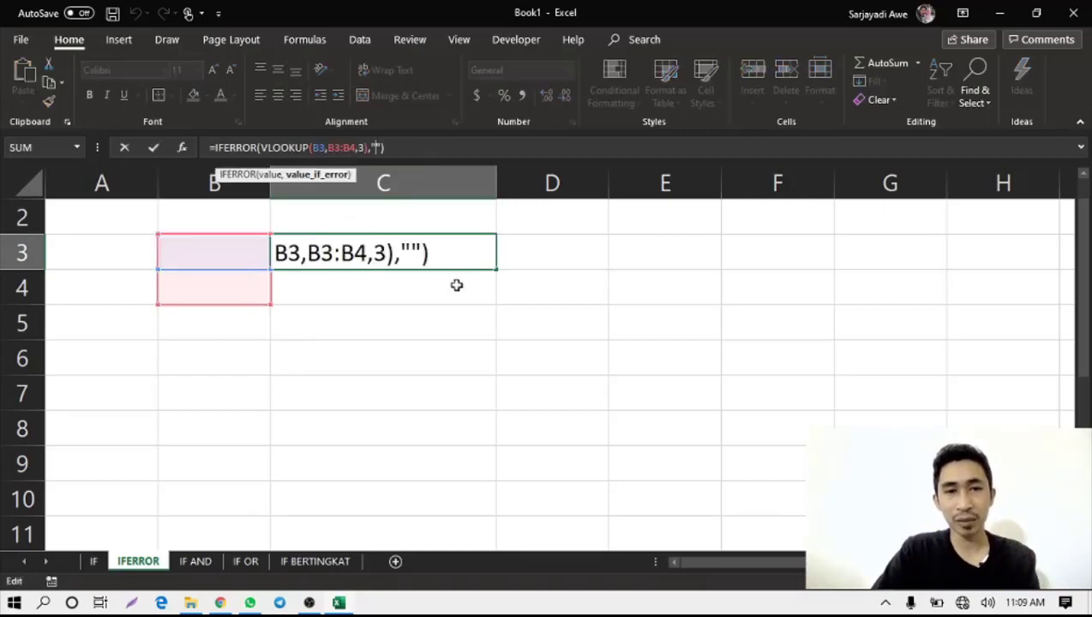
pyautogui.click(413, 251)
pyautogui.write('SAD')
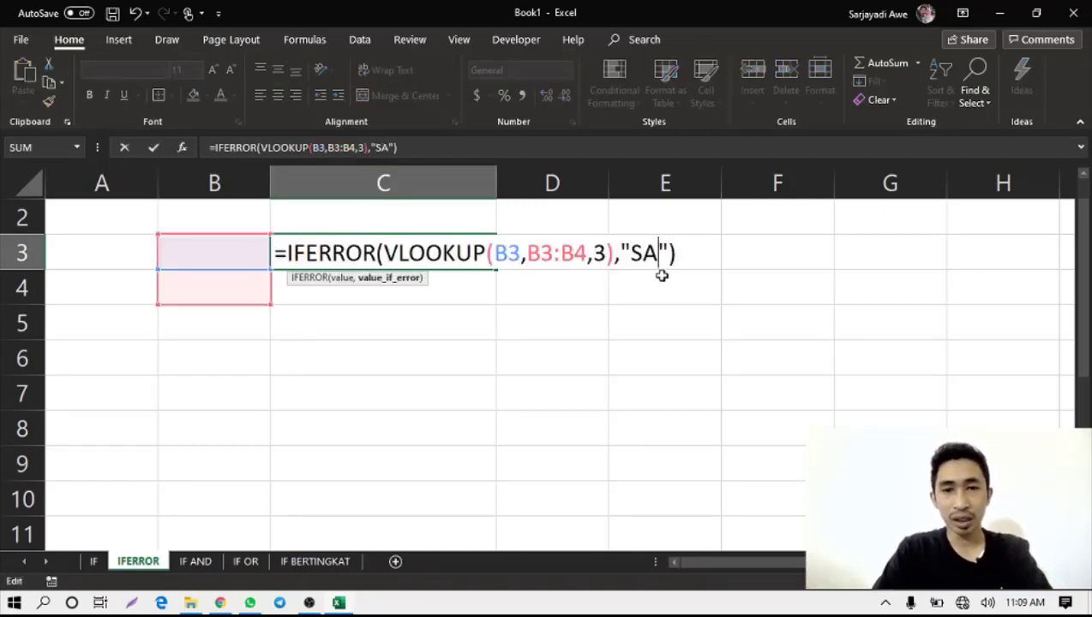
pyautogui.write('R')
pyautogui.press('BackSpace')
pyautogui.press('BackSpace')
pyautogui.write('RJAYADI')
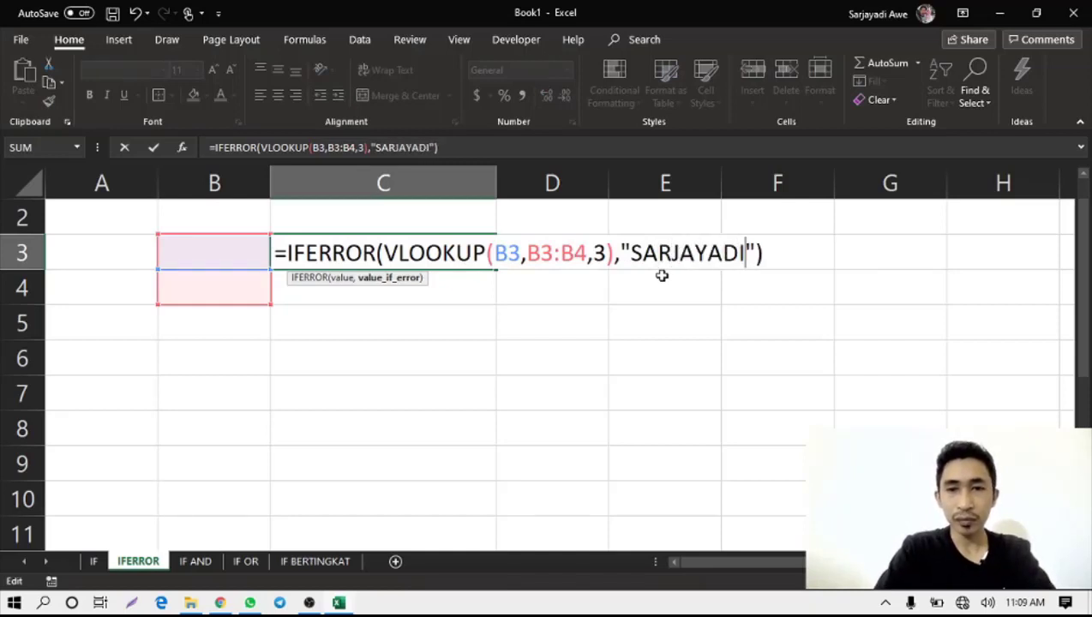
pyautogui.press('Return')
pyautogui.click(427, 259)
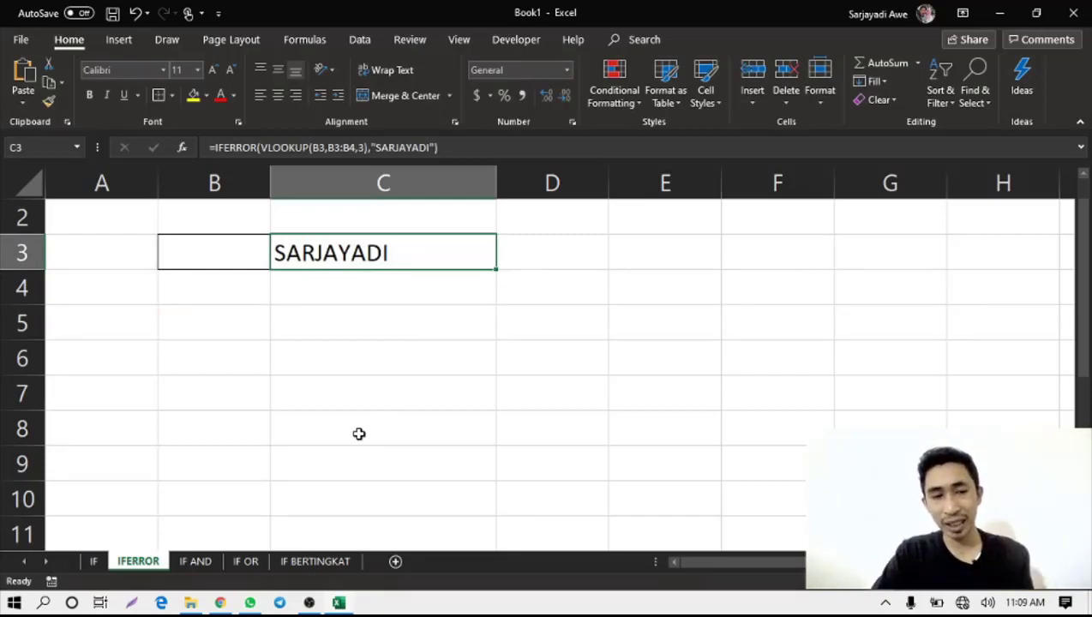
# Step: Examine the IFERROR formula in C3 and its value-if-error argument, leaving the formula as it is
pyautogui.click(344, 272)
pyautogui.click(289, 243)
pyautogui.click(240, 246)
pyautogui.click(364, 257)
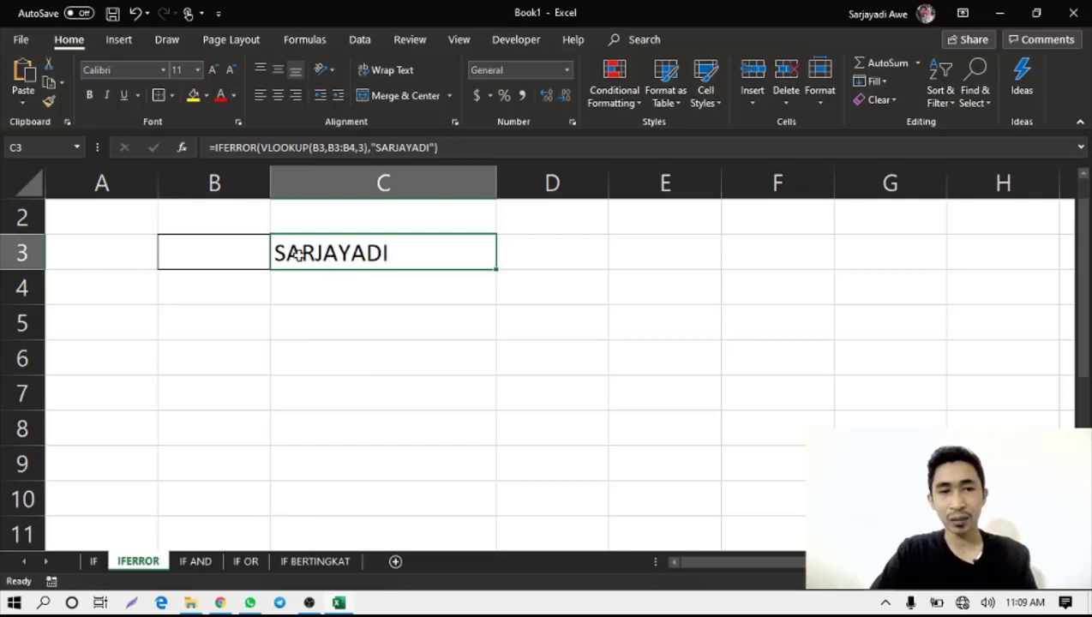
pyautogui.press('Left')
pyautogui.press('Right')
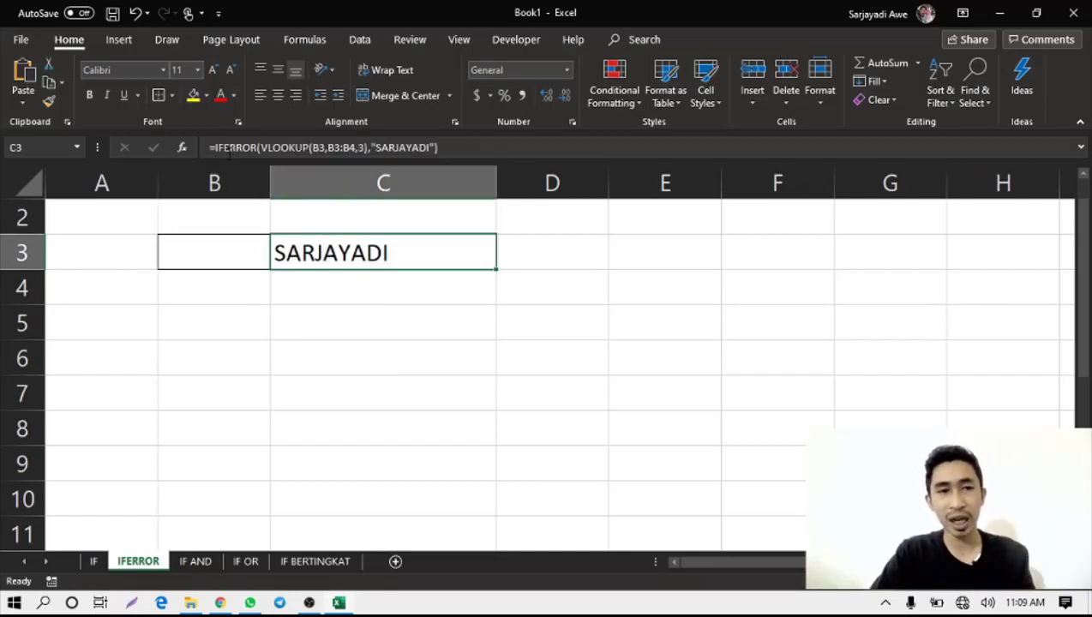
pyautogui.click(229, 149)
pyautogui.doubleClick(303, 246)
pyautogui.click(307, 251)
pyautogui.click(361, 253)
pyautogui.moveTo(621, 253); pyautogui.dragTo(758, 253)
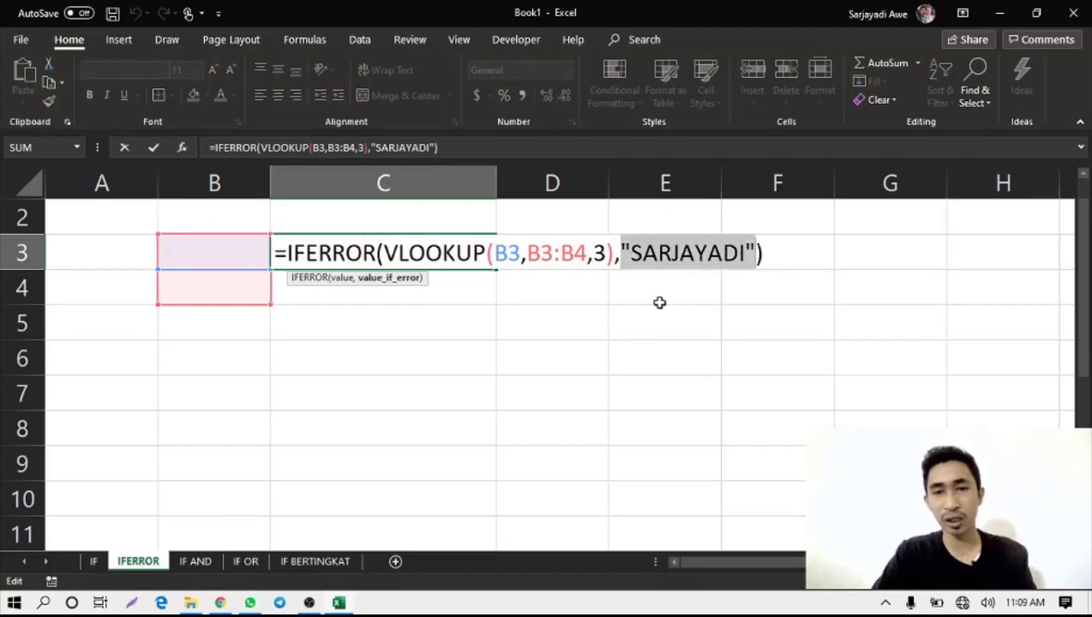
pyautogui.press('Return')
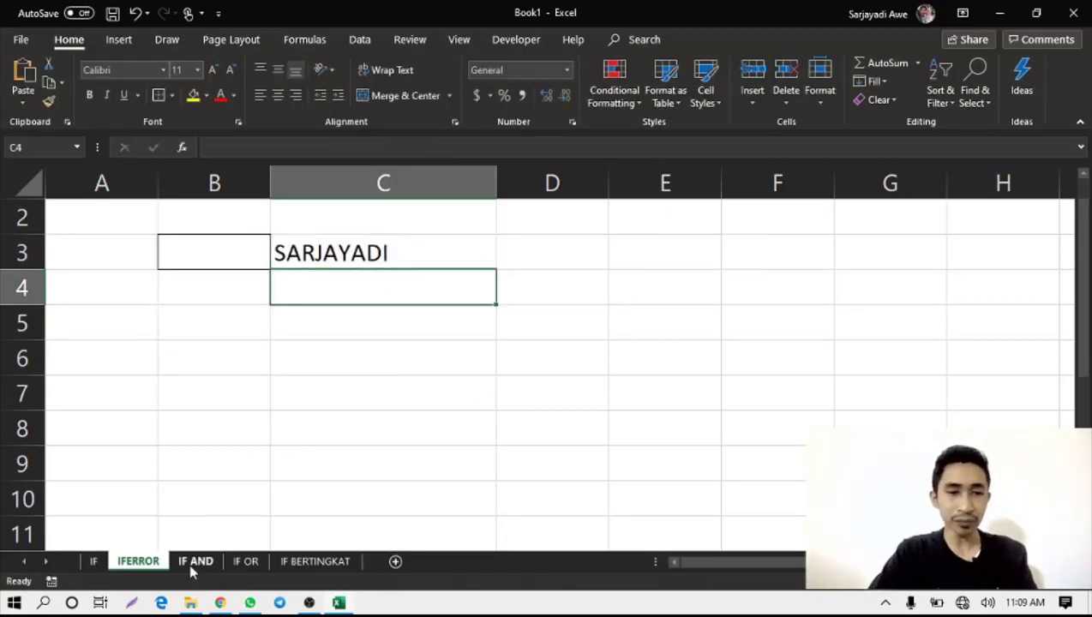
# Step: Switch to the IF AND sheet and widen column C slightly
pyautogui.click(192, 568)
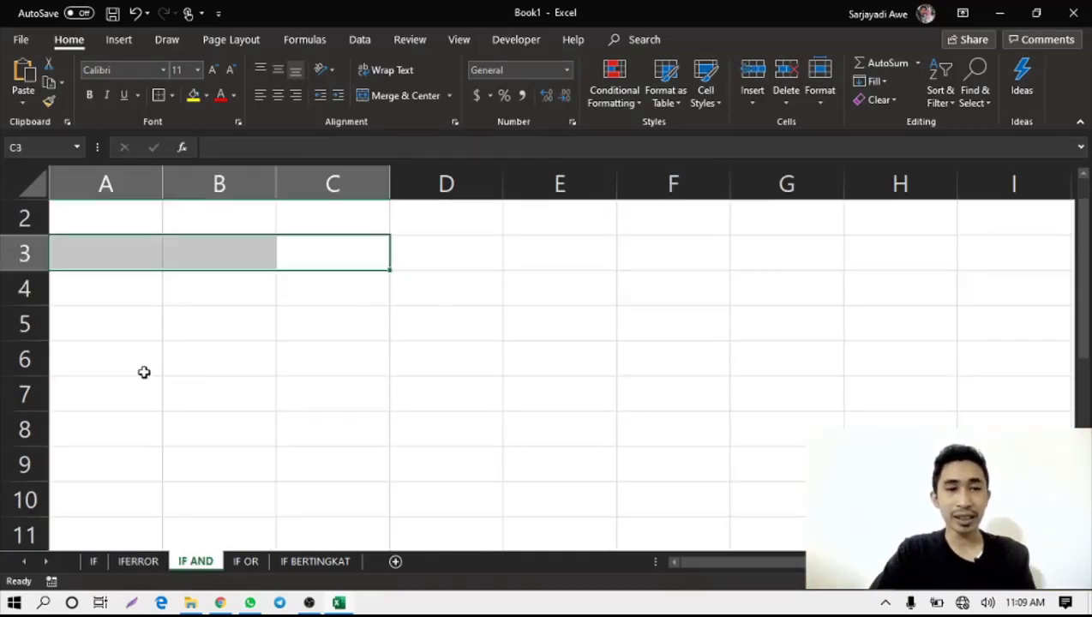
pyautogui.click(155, 257)
pyautogui.click(181, 259)
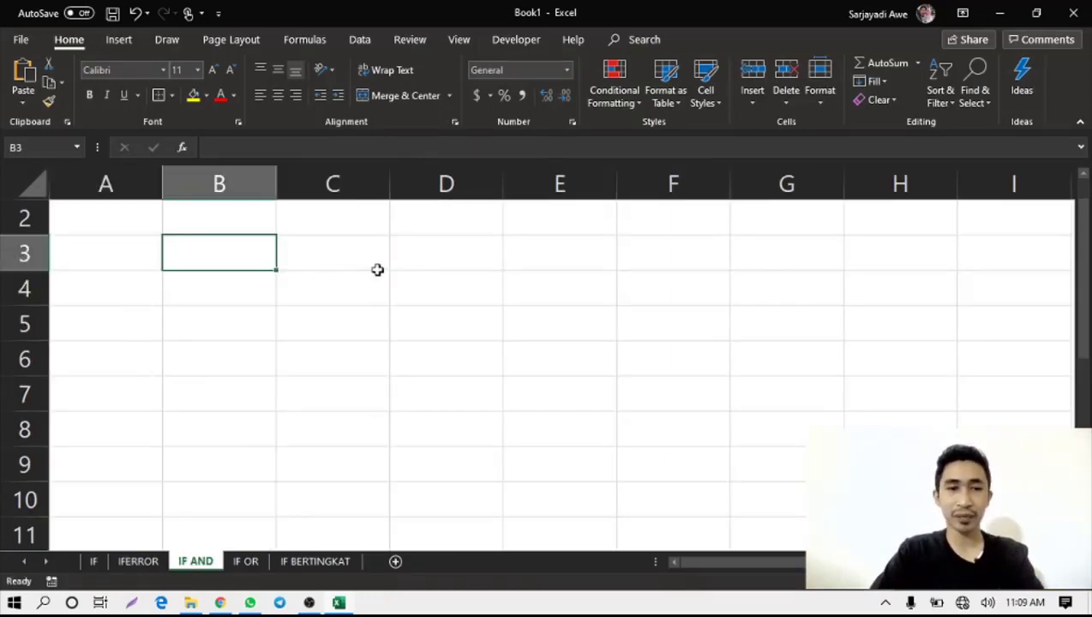
pyautogui.click(378, 266)
pyautogui.moveTo(391, 183); pyautogui.dragTo(402, 184)
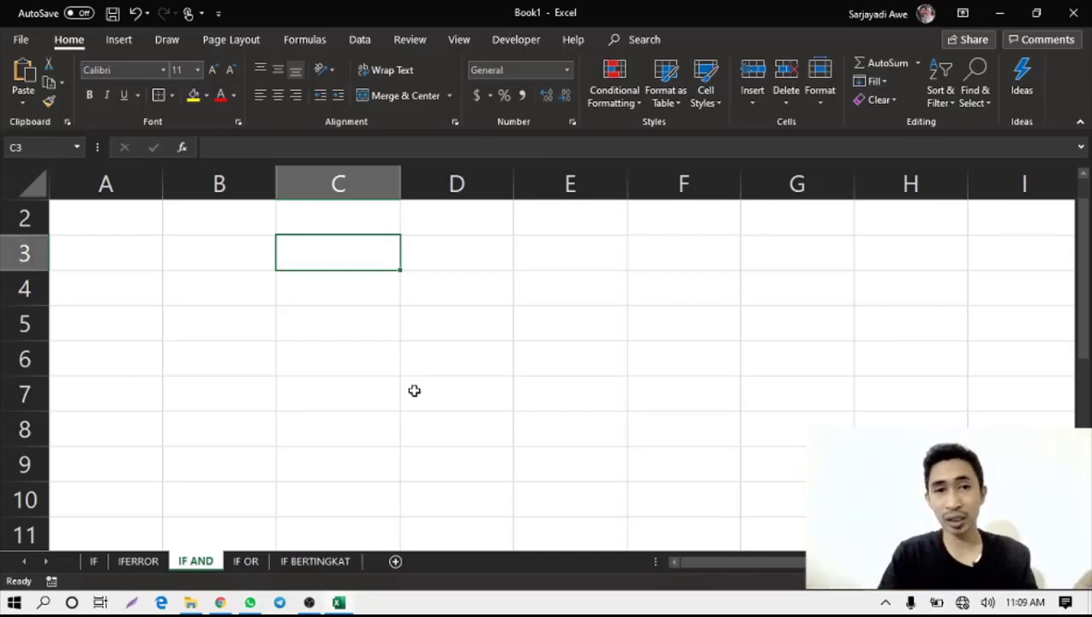
# Step: Enter the sample numbers 3 in B3 and 4 in B4 on the IF AND sheet
pyautogui.click(190, 242)
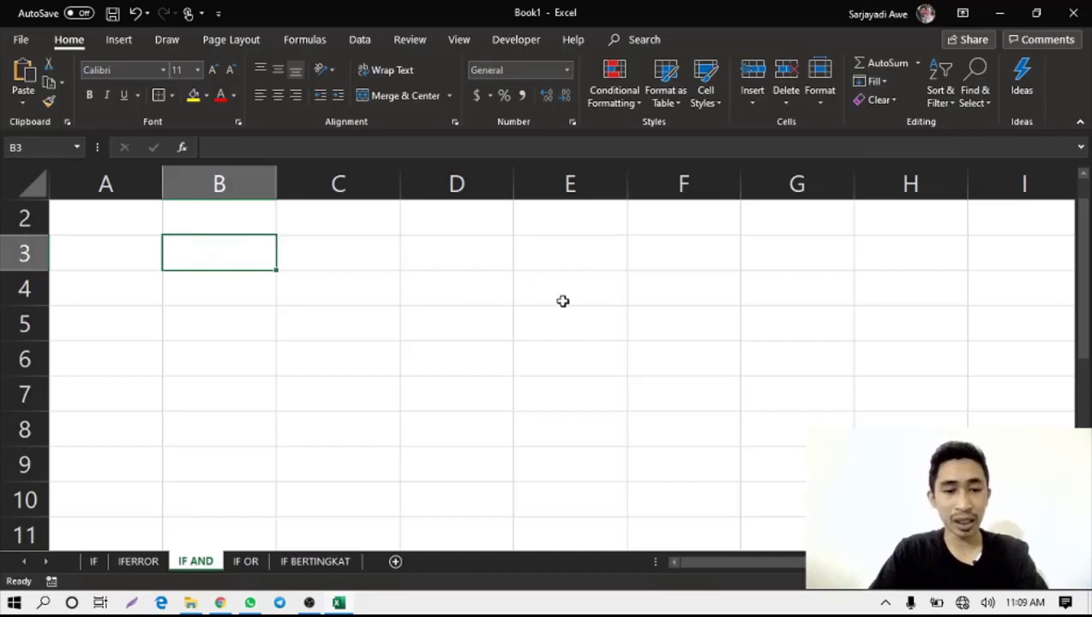
pyautogui.write('3')
pyautogui.press('Return')
pyautogui.write('4')
pyautogui.press('Return')
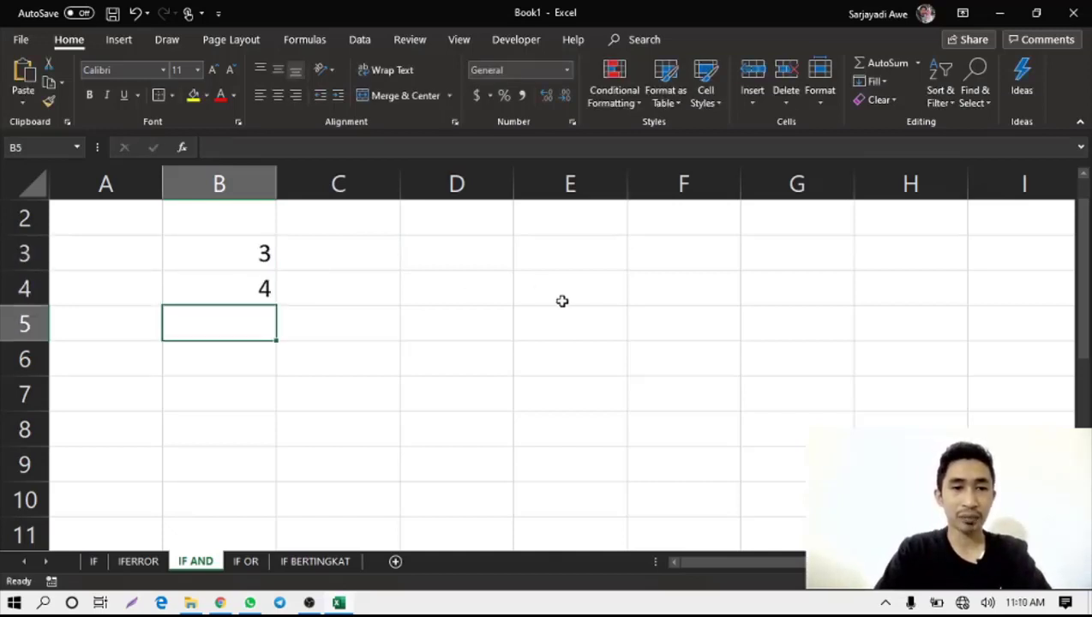
# Step: Start an IF formula in D3 with a nested AND function as its logical test
pyautogui.click(361, 255)
pyautogui.click(482, 246)
pyautogui.click(388, 247)
pyautogui.click(434, 244)
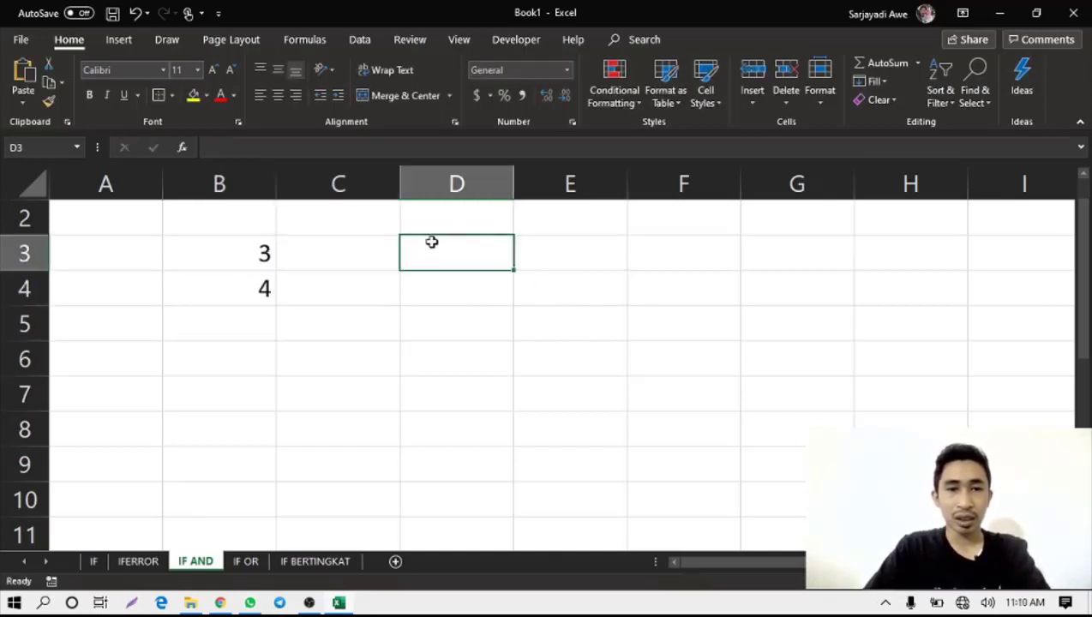
pyautogui.write('=')
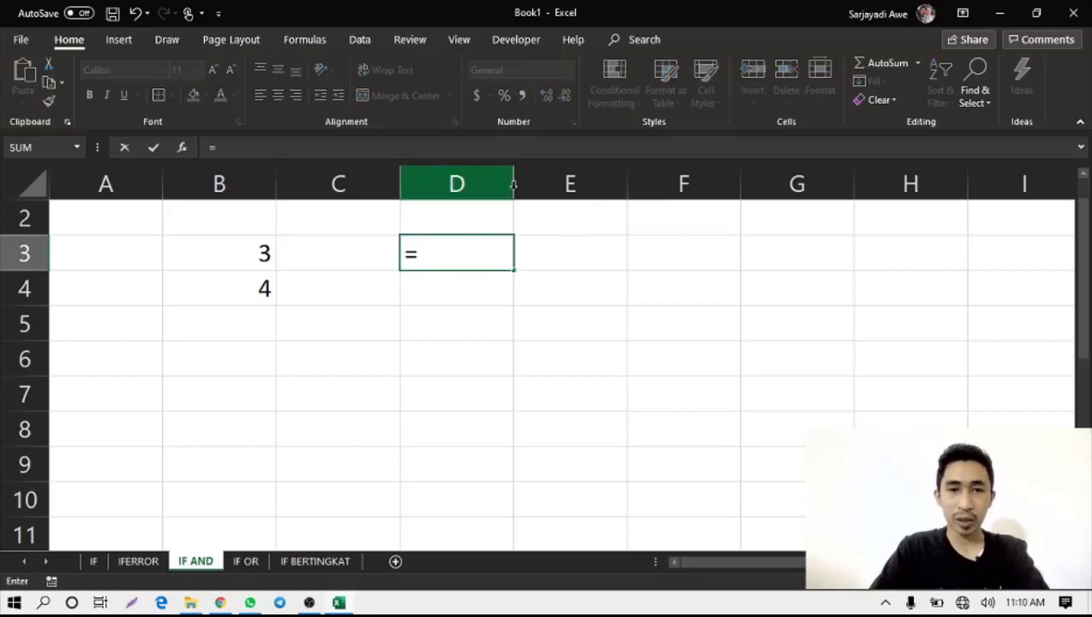
pyautogui.write('(IF')
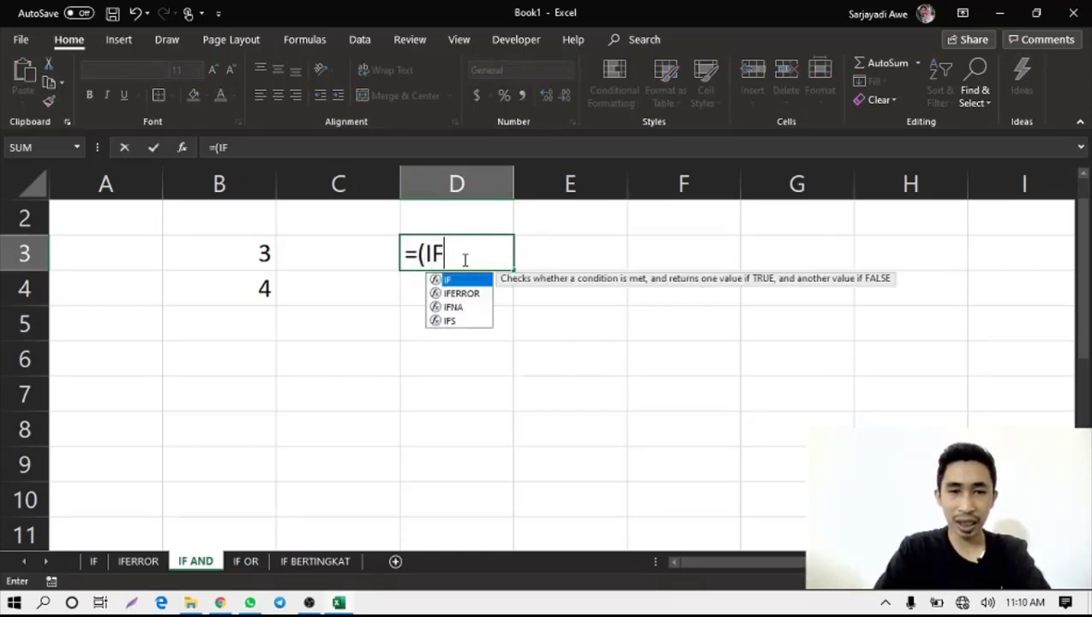
pyautogui.press('BackSpace')
pyautogui.press('BackSpace')
pyautogui.press('BackSpace')
pyautogui.write('IF(')
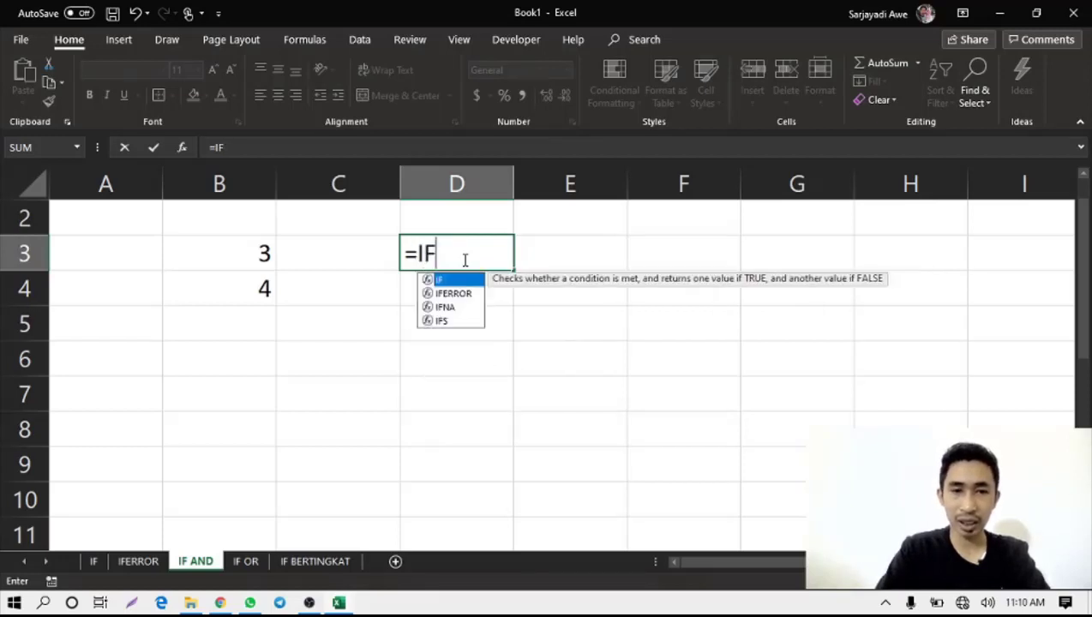
pyautogui.click(253, 259)
pyautogui.press('BackSpace')
pyautogui.press('BackSpace')
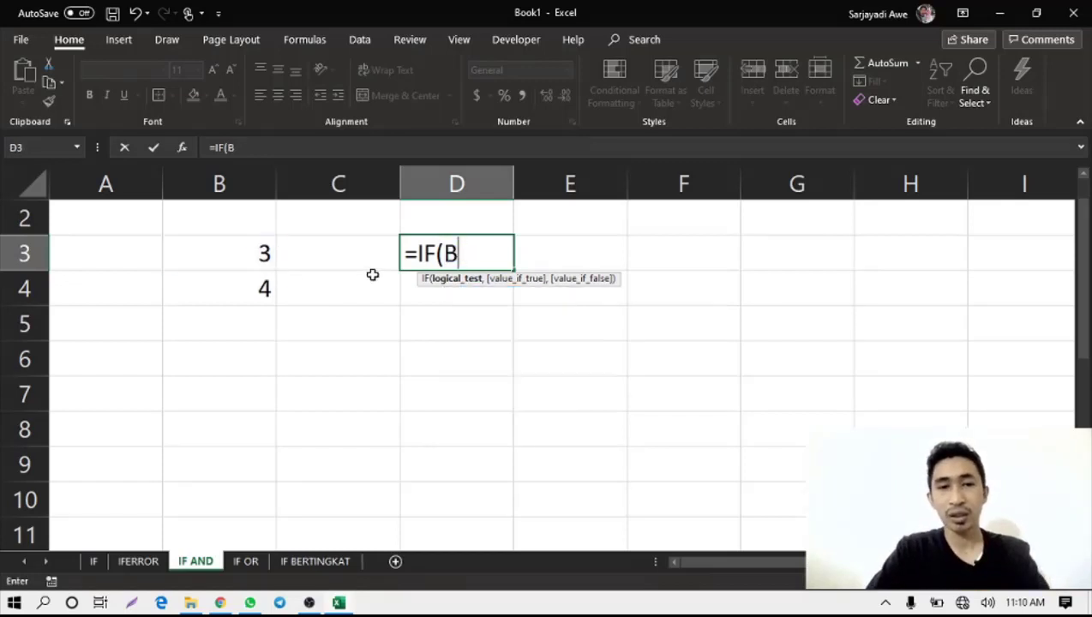
pyautogui.write('AND(')
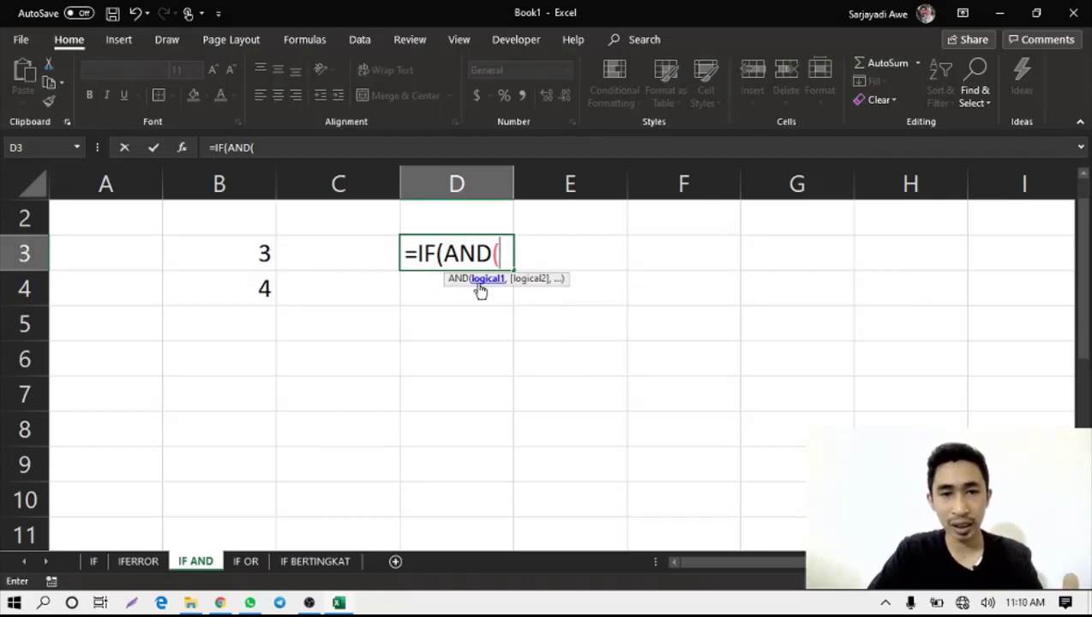
# Step: Give the AND function in D3 the two conditions B3>5 and B4>7
pyautogui.click(229, 258)
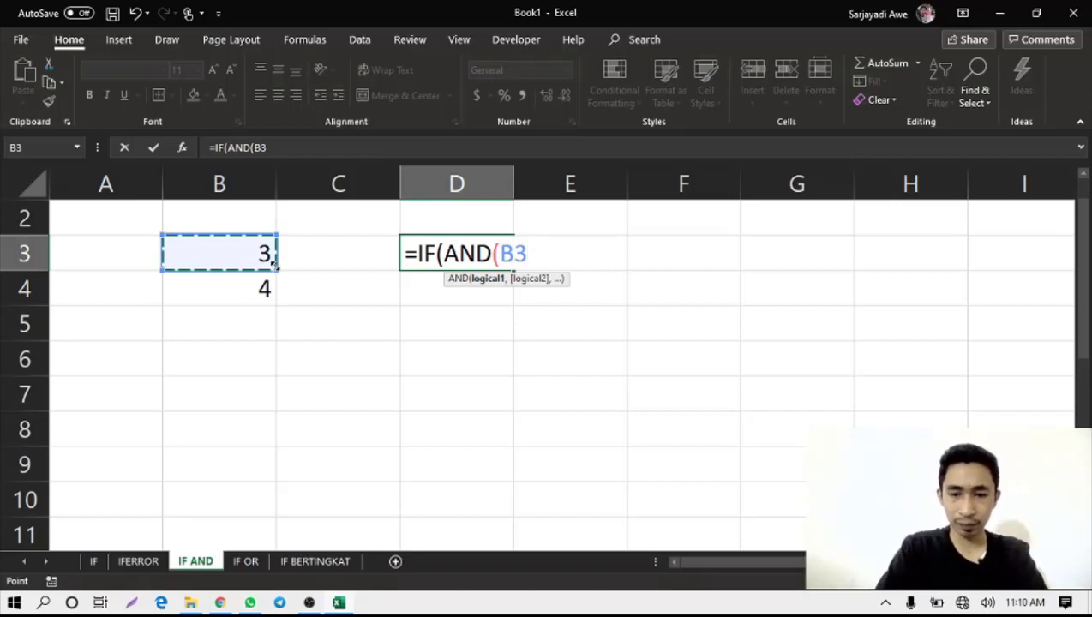
pyautogui.write('>')
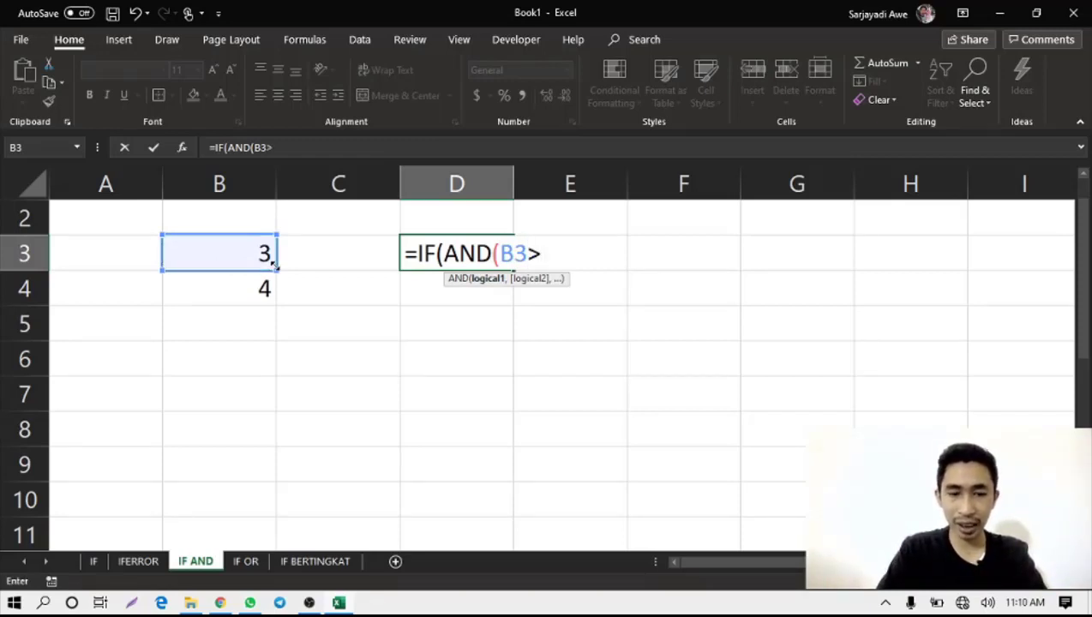
pyautogui.write('5')
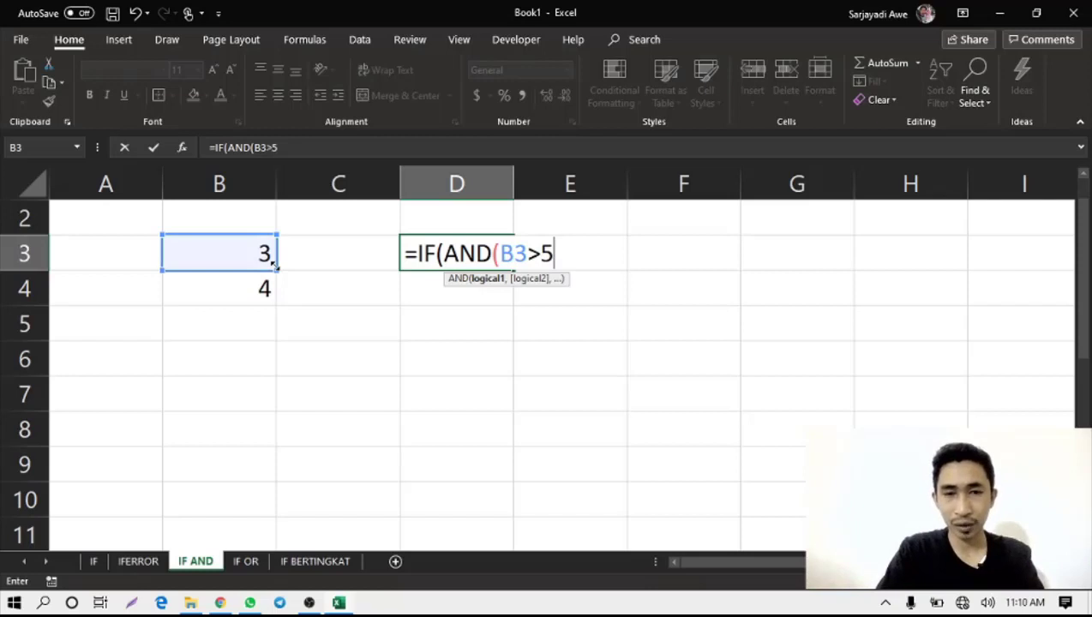
pyautogui.write(',')
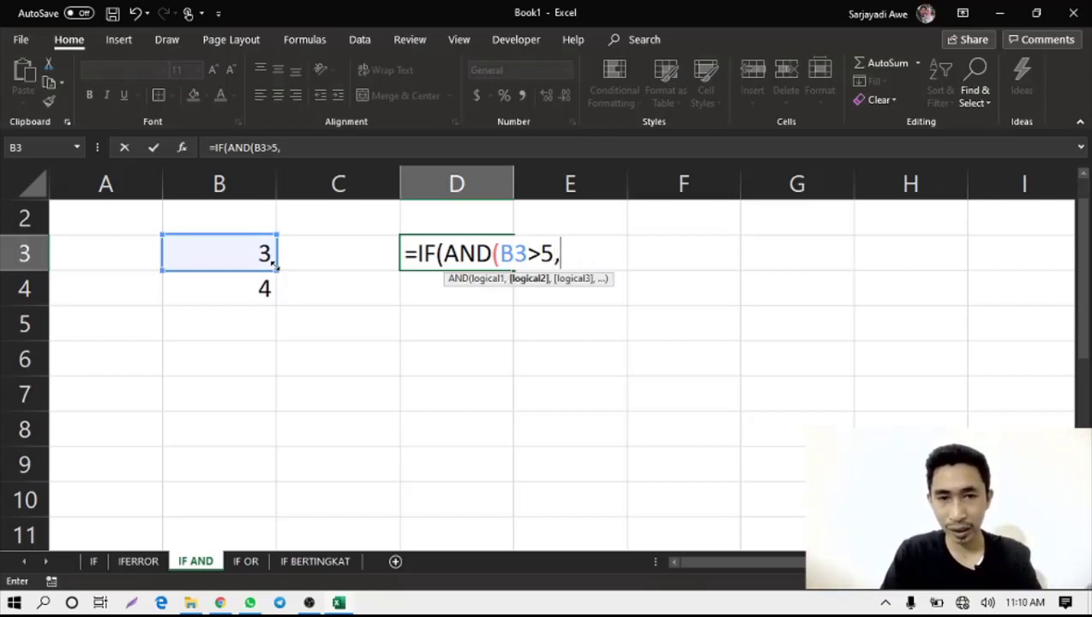
pyautogui.click(214, 293)
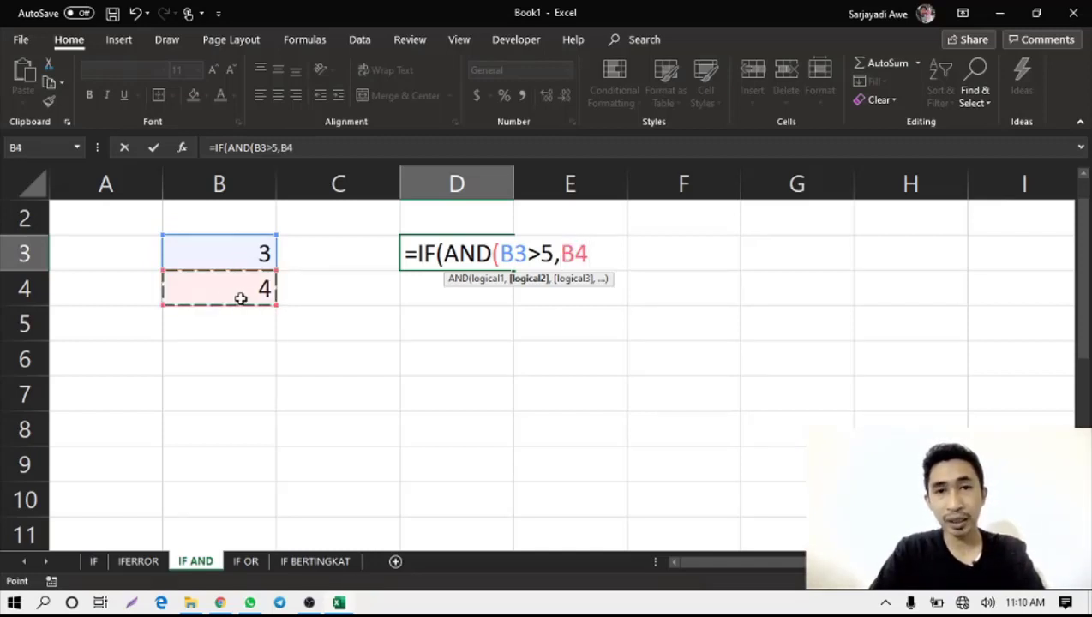
pyautogui.write('>')
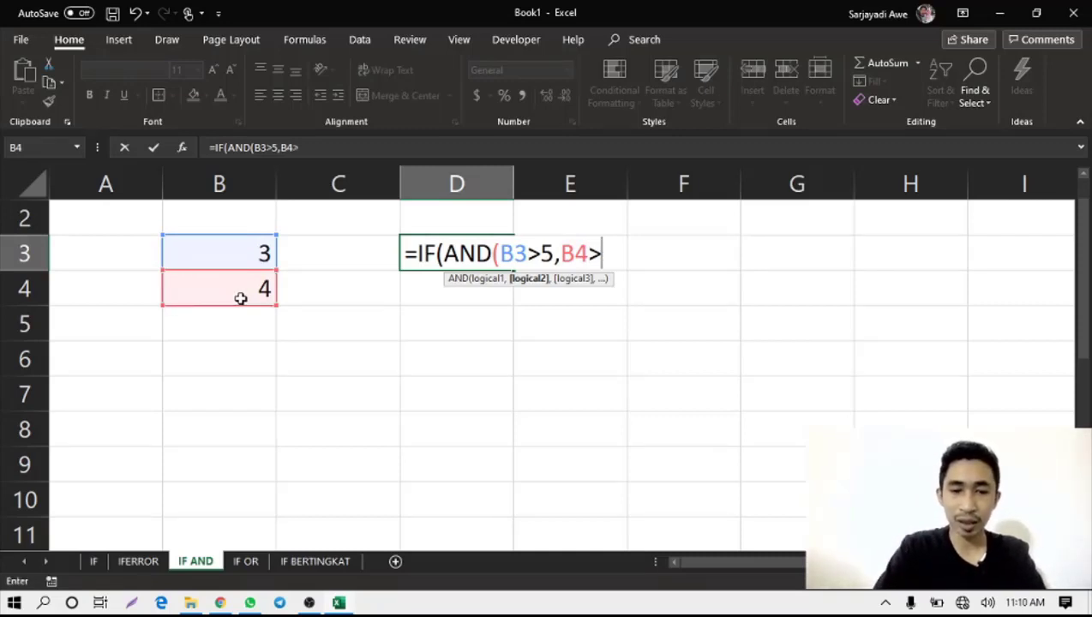
pyautogui.write('7')
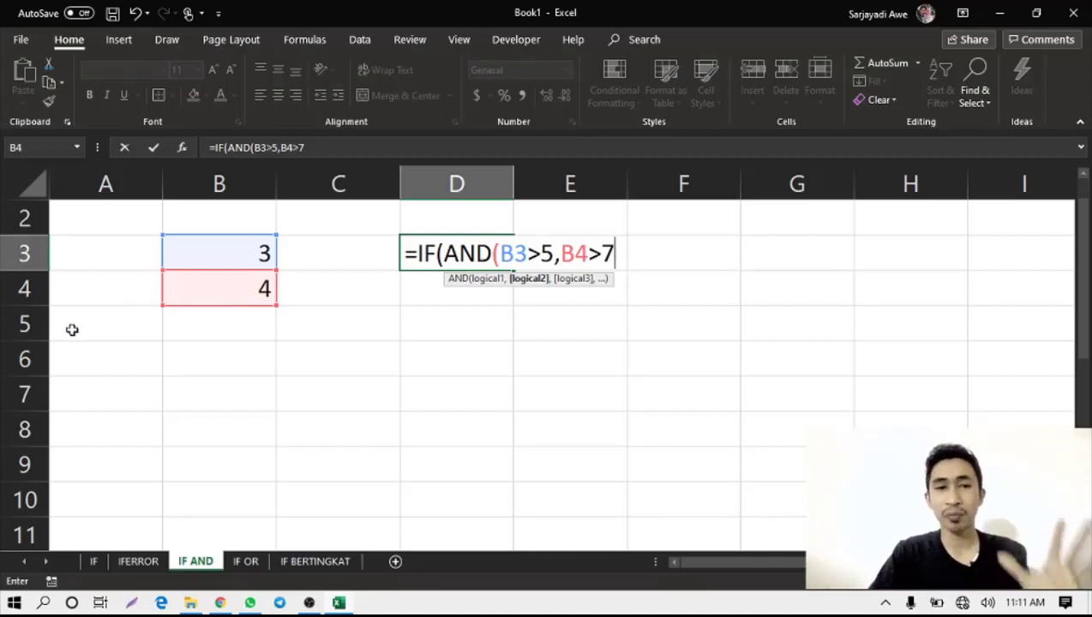
# Step: Close the AND function, check that it forms IF's logical test, and continue to the value-if-true argument
pyautogui.click(626, 253)
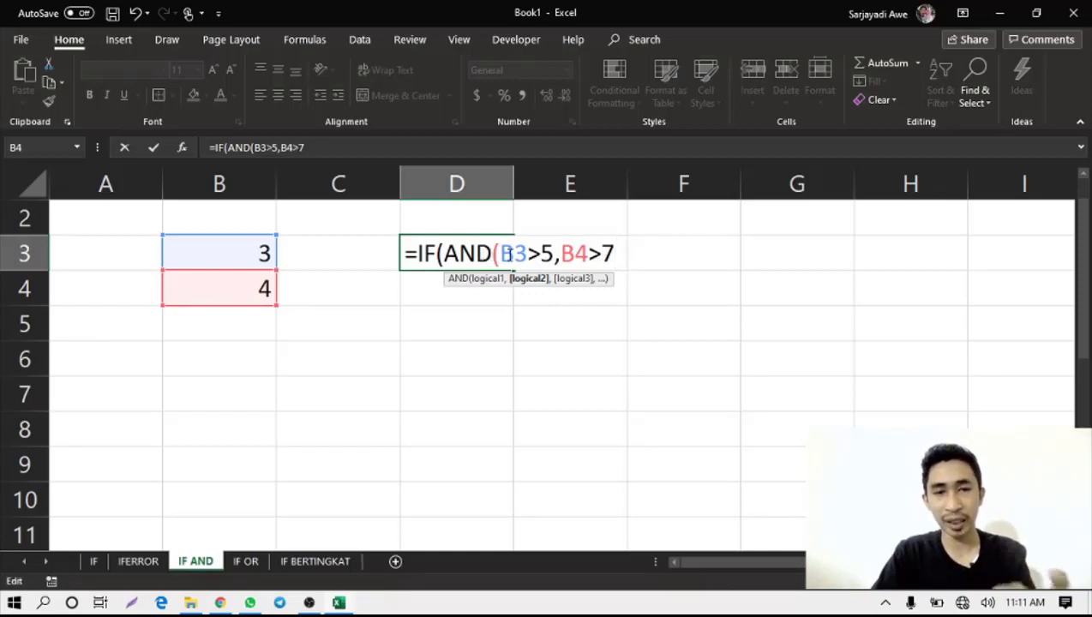
pyautogui.press('Return')
pyautogui.click(567, 347)
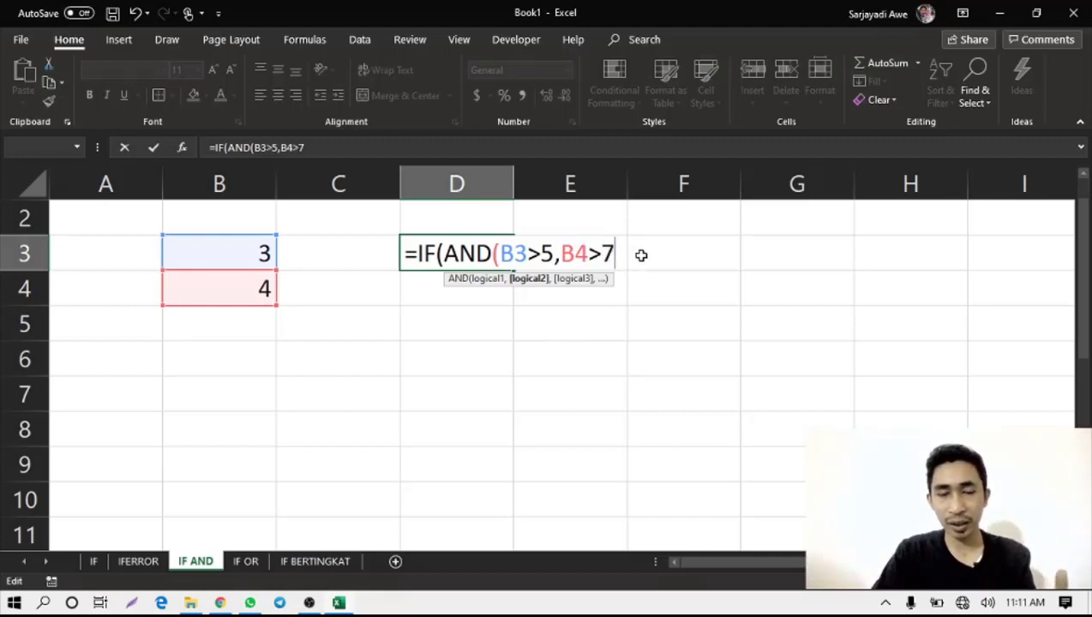
pyautogui.write(')')
pyautogui.click(457, 286)
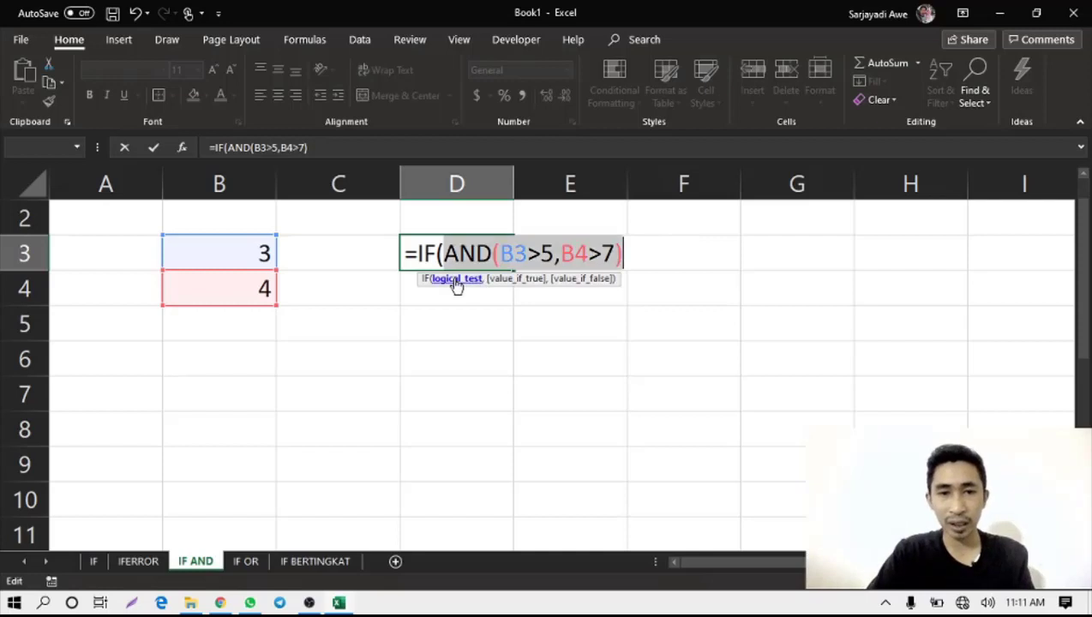
pyautogui.click(637, 260)
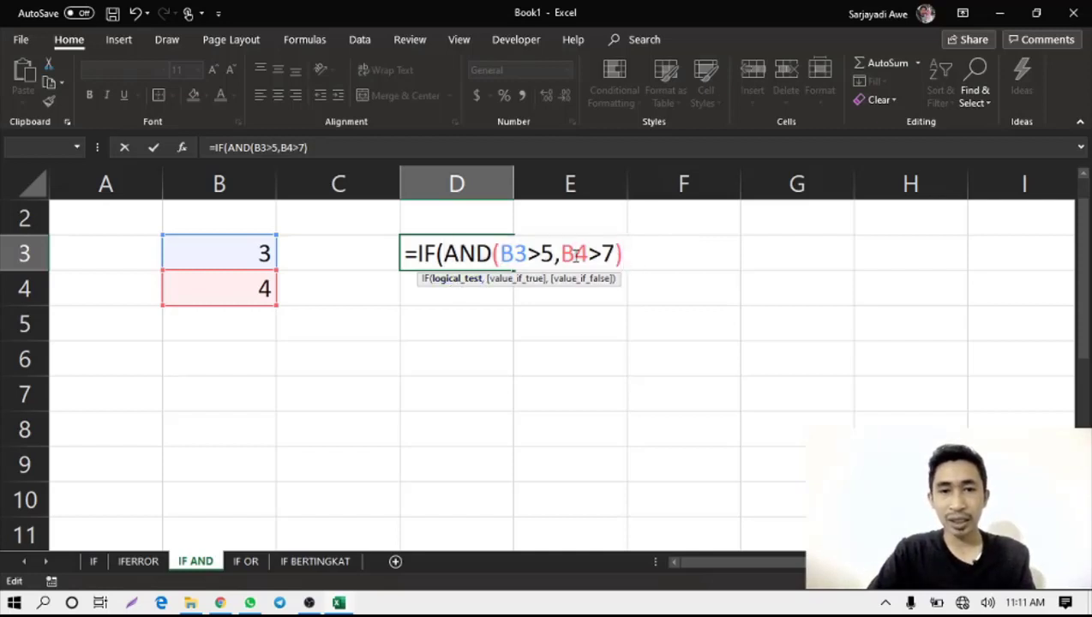
pyautogui.write(',')
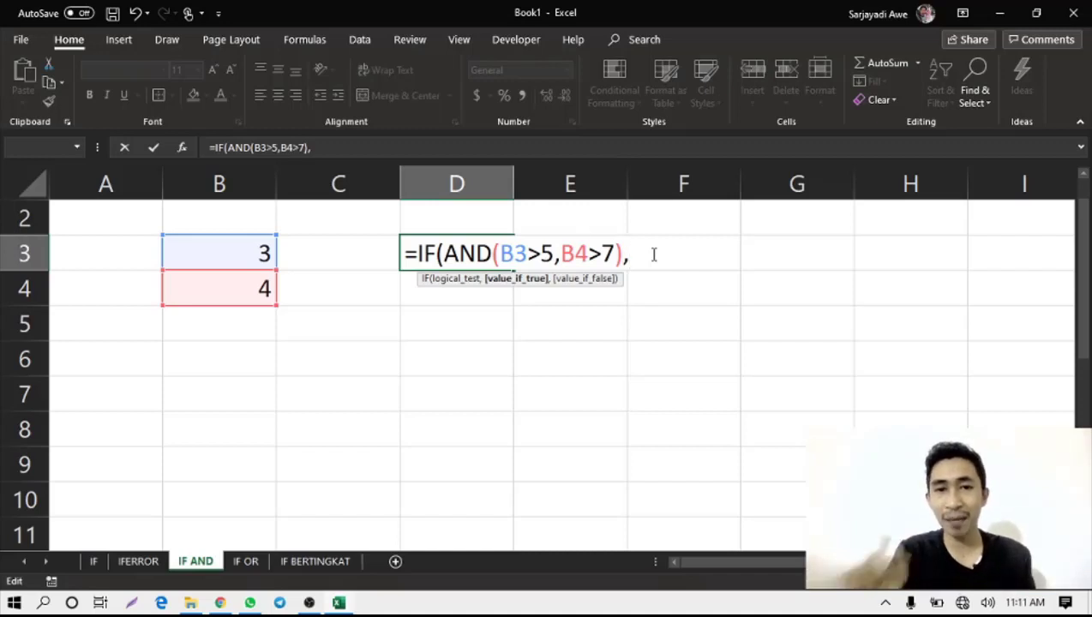
pyautogui.moveTo(493, 255); pyautogui.dragTo(616, 254)
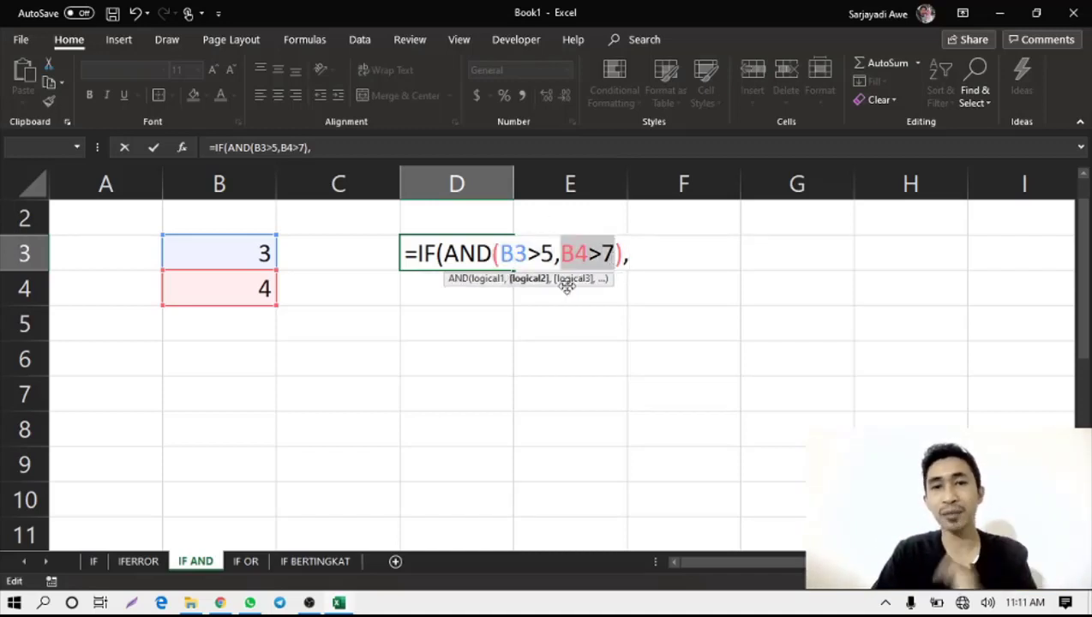
pyautogui.click(657, 260)
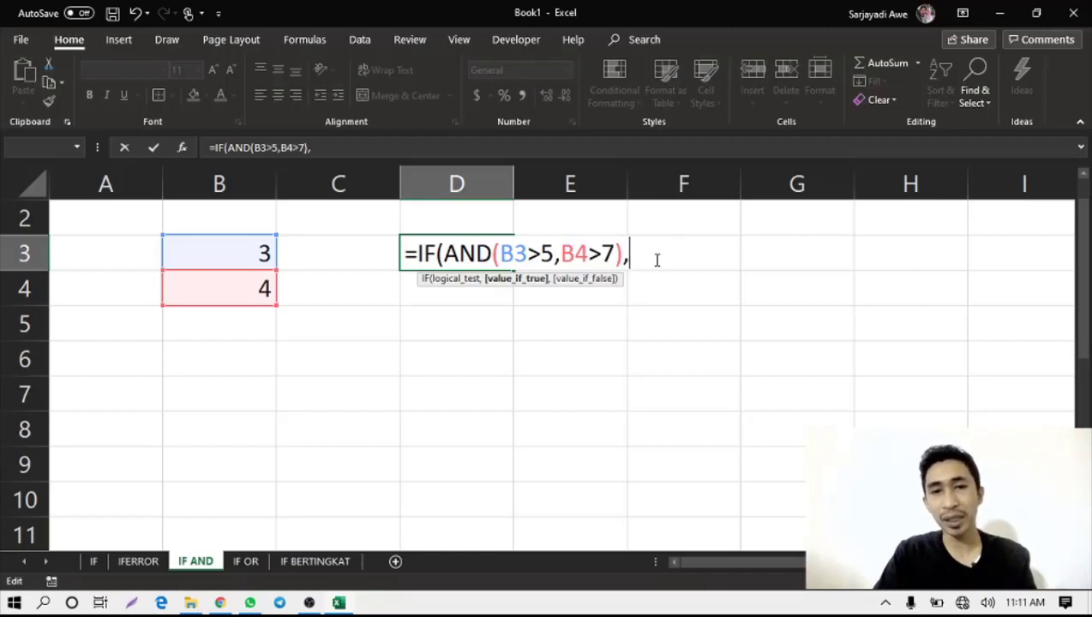
# Step: Complete D3's IF formula with "BENAR" as the value if true and "SALAH" as the value if false
pyautogui.write('"BE')
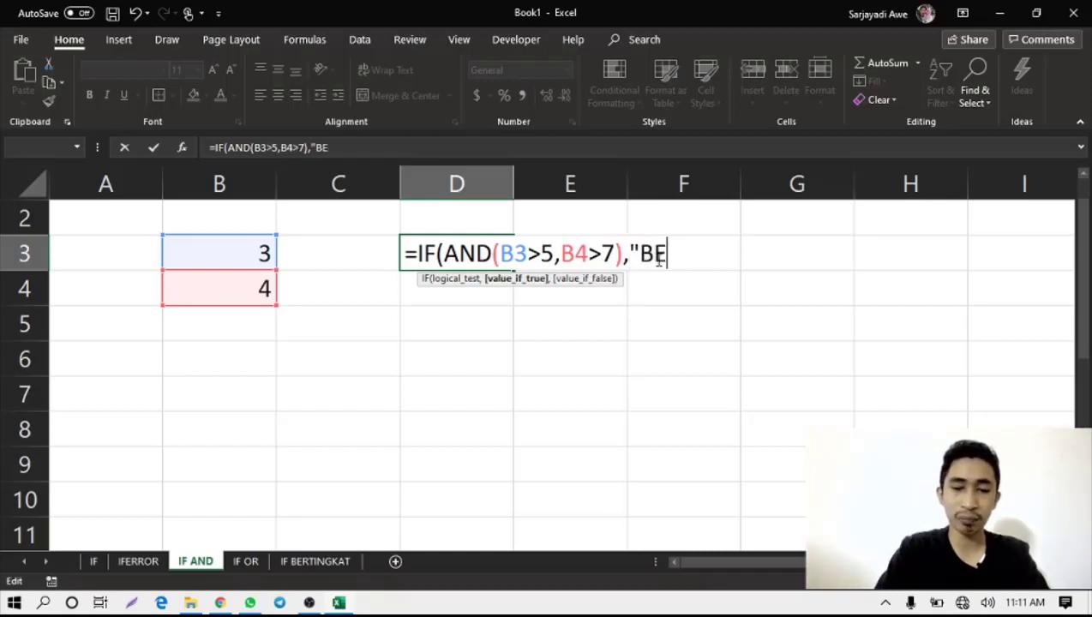
pyautogui.write('NAR",')
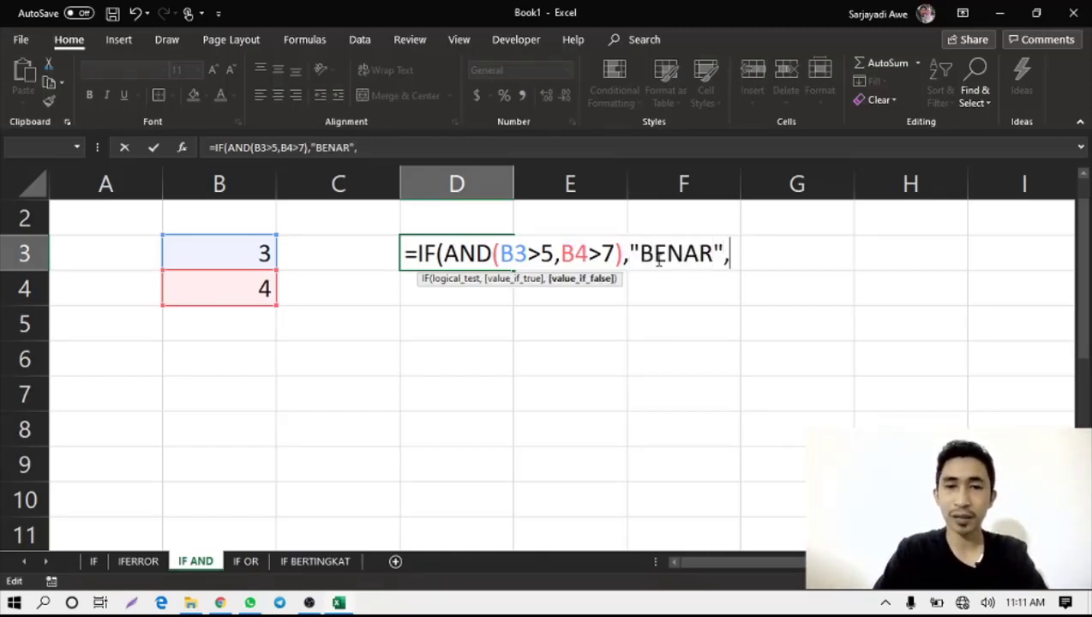
pyautogui.write('"')
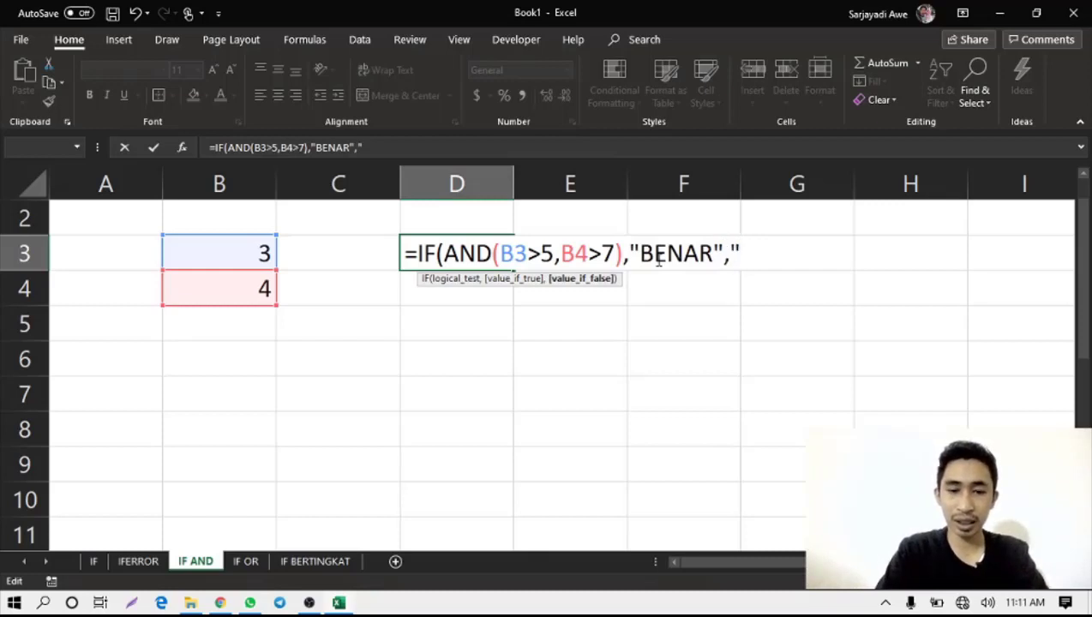
pyautogui.write('SALAH')
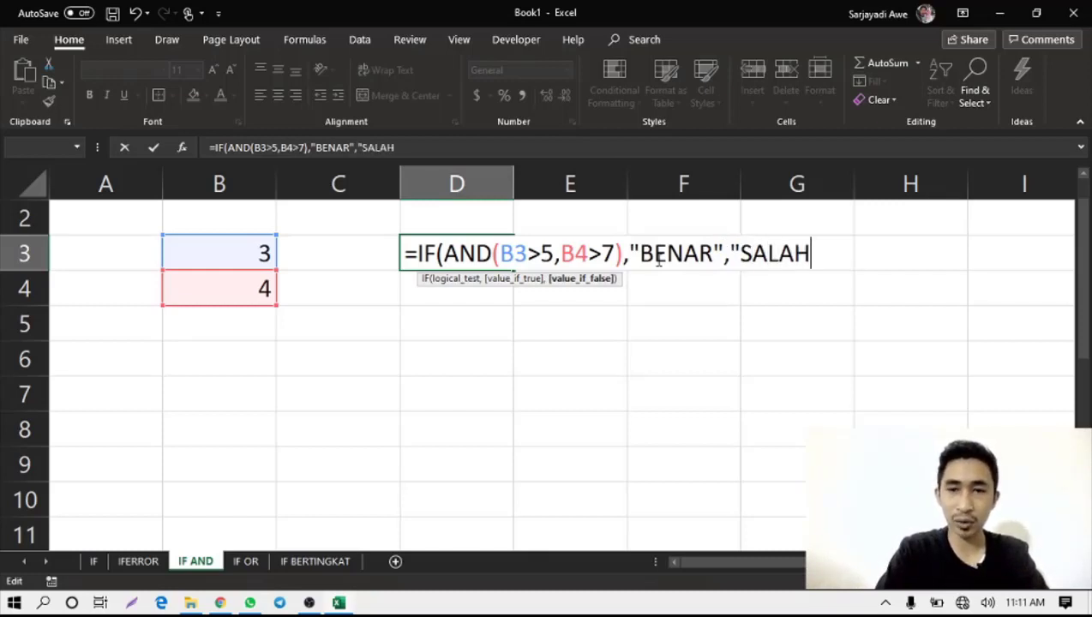
pyautogui.write('")')
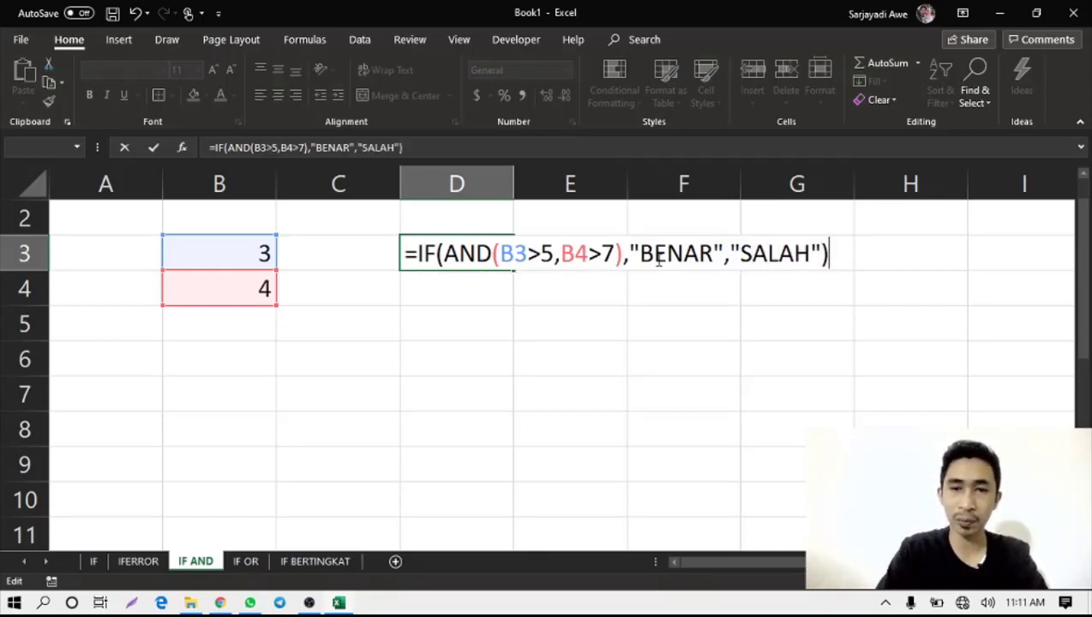
pyautogui.press('Return')
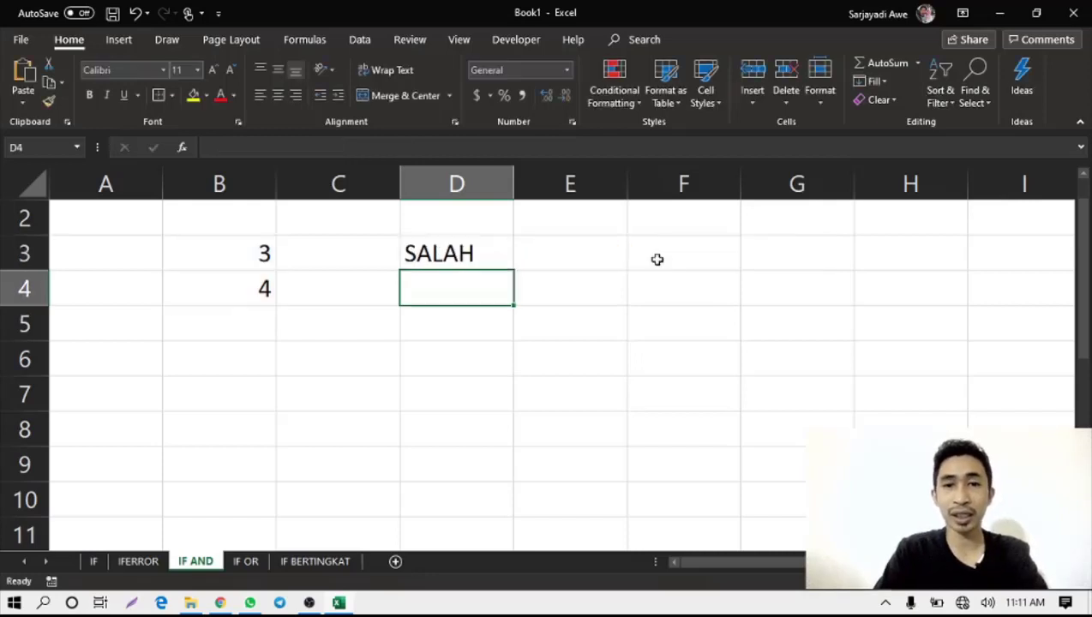
# Step: Examine D3's AND conditions against the numbers in B3 and B4, leaving the formula as it is
pyautogui.click(332, 258)
pyautogui.click(470, 259)
pyautogui.click(230, 251)
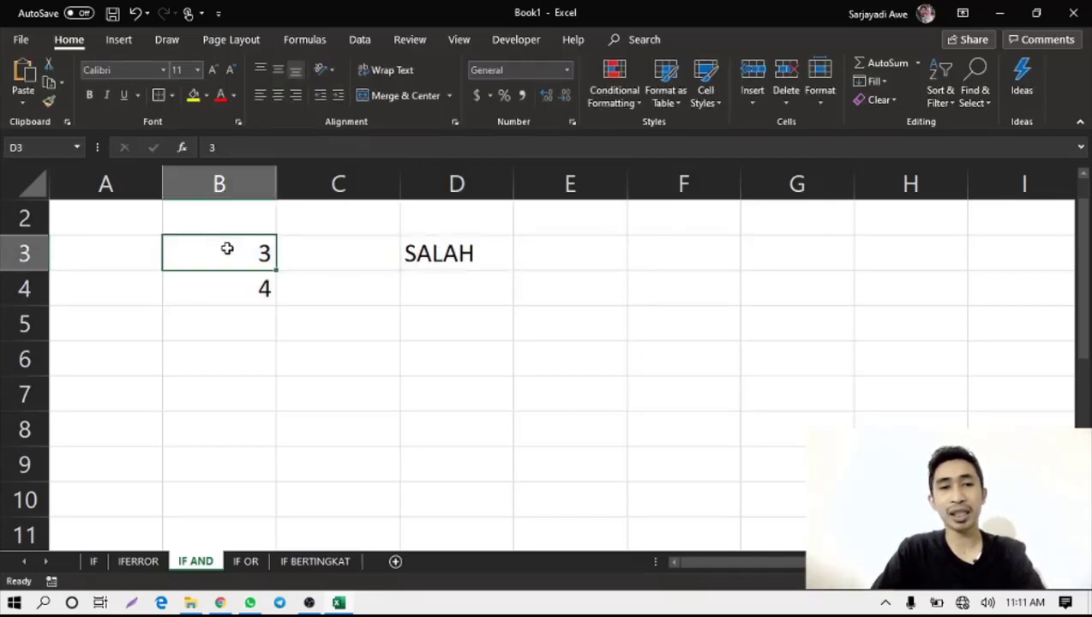
pyautogui.doubleClick(459, 253)
pyautogui.click(542, 253)
pyautogui.click(574, 250)
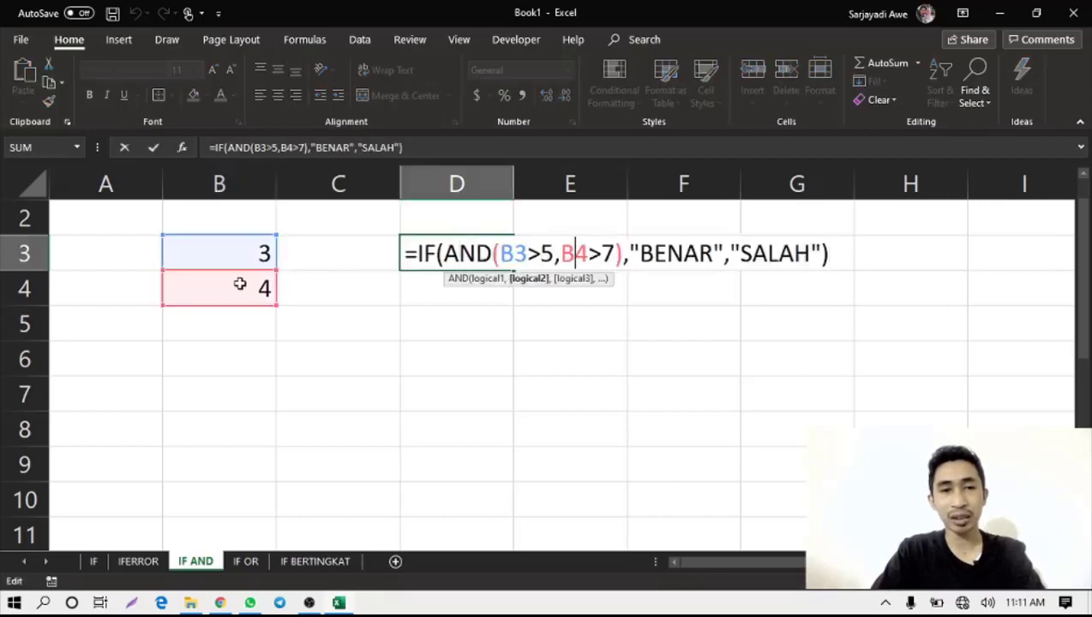
pyautogui.press('Escape')
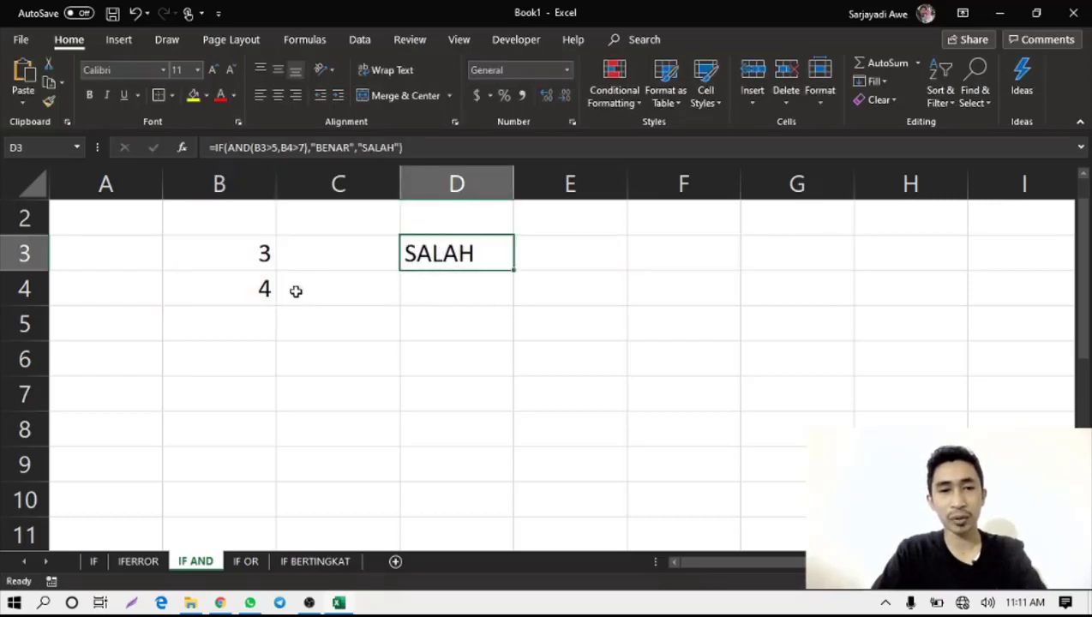
# Step: Change B4 to 9 and check D3's formula conditions against the new number
pyautogui.click(259, 286)
pyautogui.write('9')
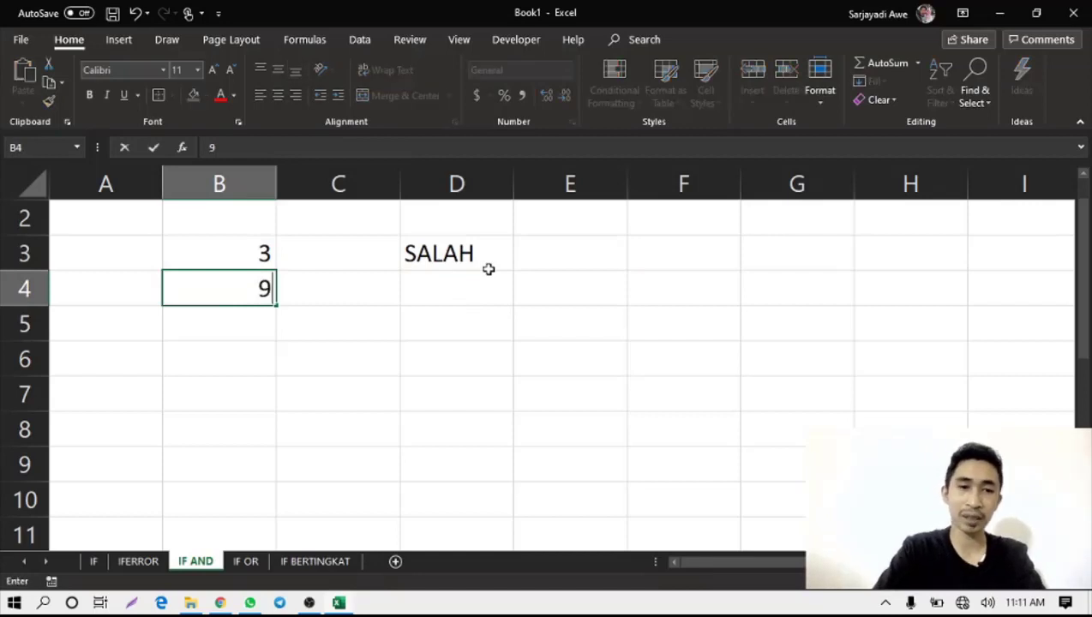
pyautogui.press('Return')
pyautogui.click(232, 290)
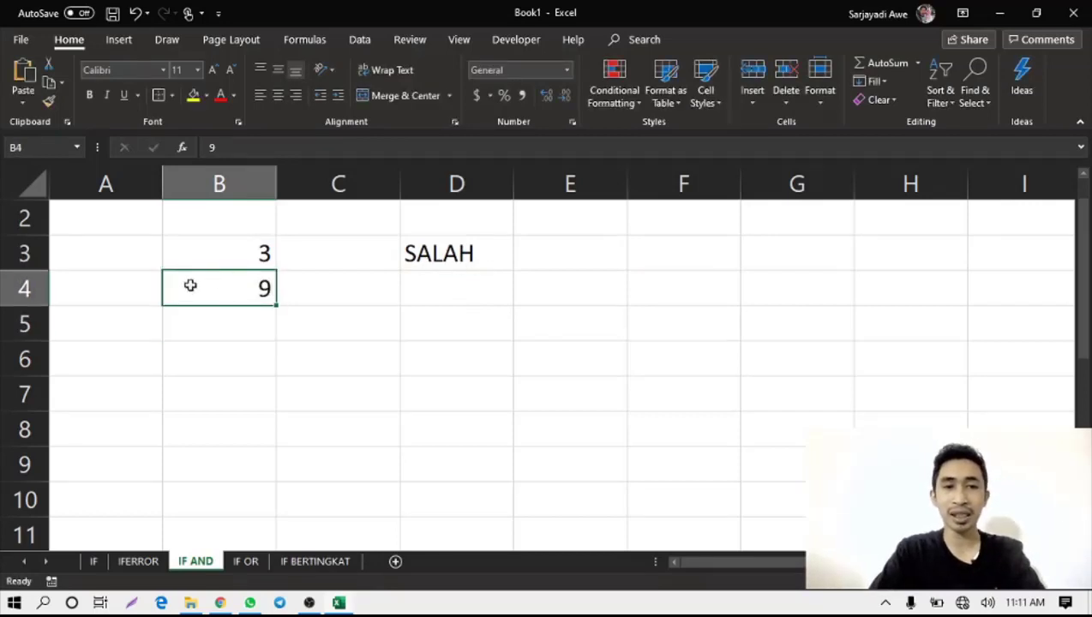
pyautogui.doubleClick(445, 261)
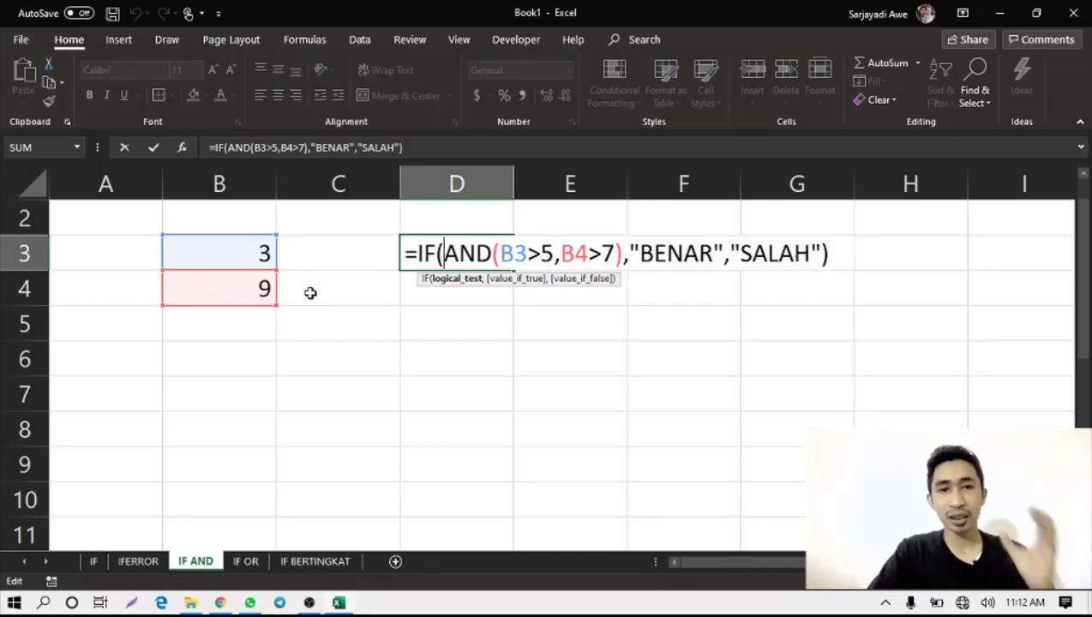
pyautogui.hotkey('ctrl', 'Return')
# Step: Change B3 to 6 and open D3's formula to review its AND conditions
pyautogui.click(246, 251)
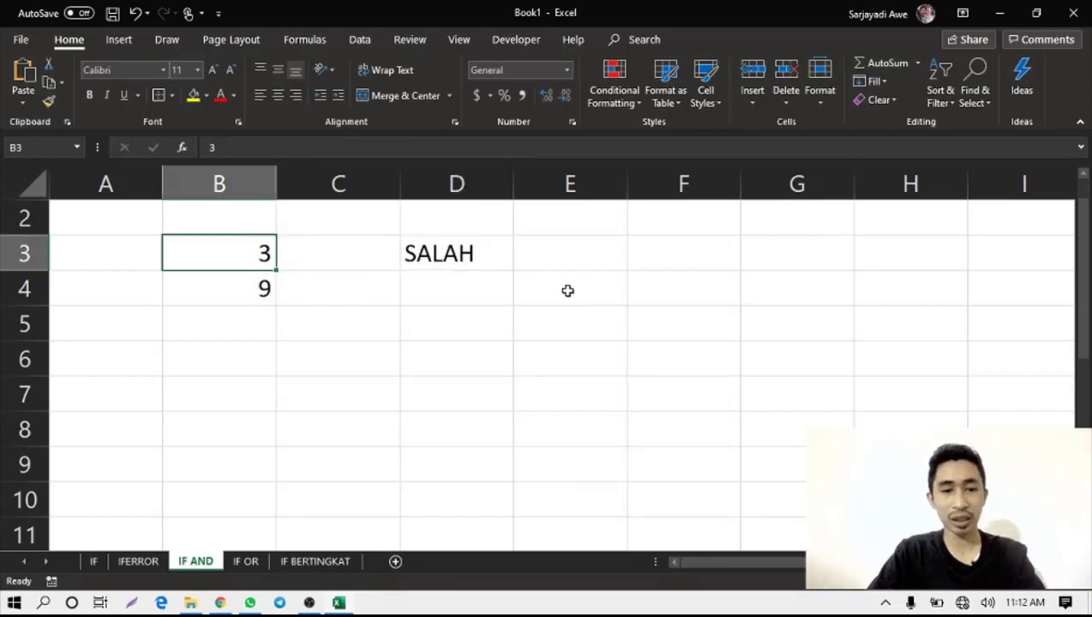
pyautogui.write('6')
pyautogui.click(386, 319)
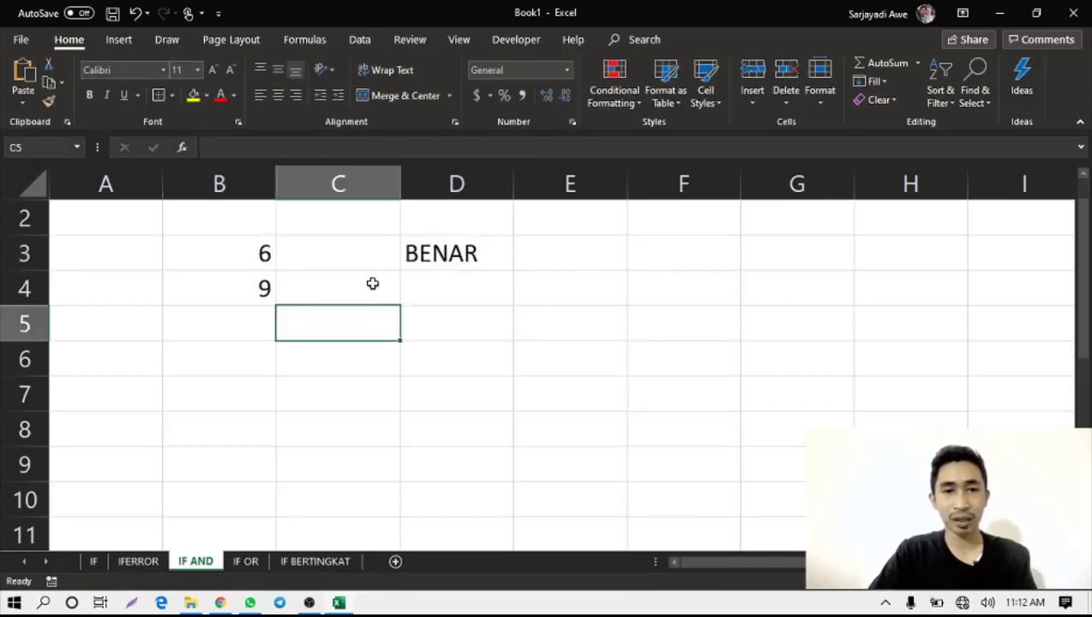
pyautogui.click(480, 265)
pyautogui.doubleClick(494, 265)
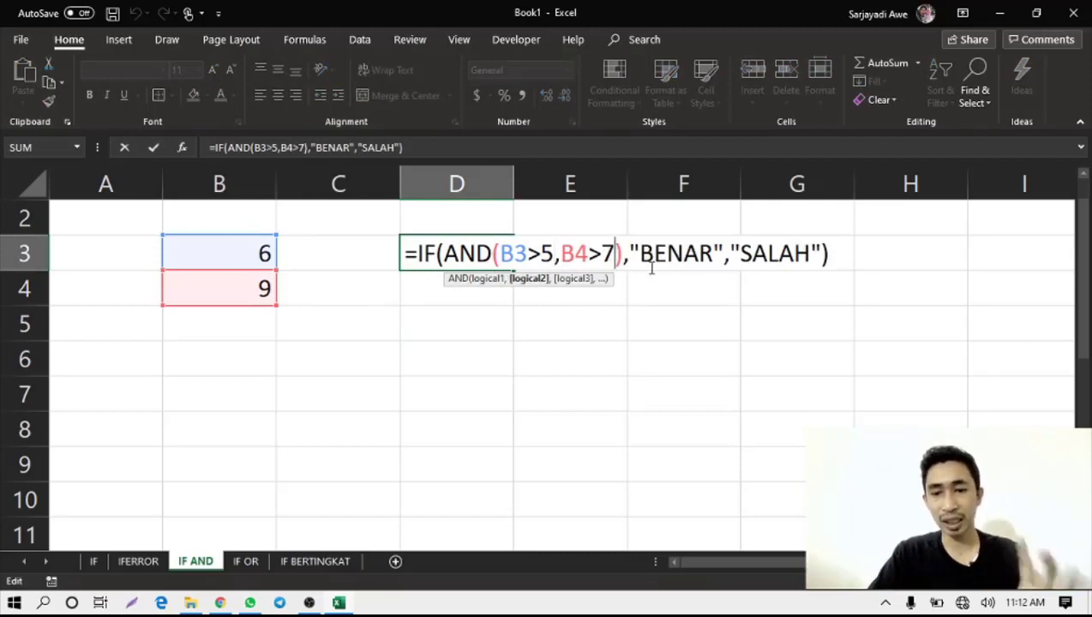
# Step: Copy B3:D4 from the IF AND sheet into the IF OR sheet starting at B4
pyautogui.press('Return')
pyautogui.click(353, 291)
pyautogui.moveTo(222, 249); pyautogui.dragTo(430, 279)
pyautogui.hotkey('ctrl', 'c')
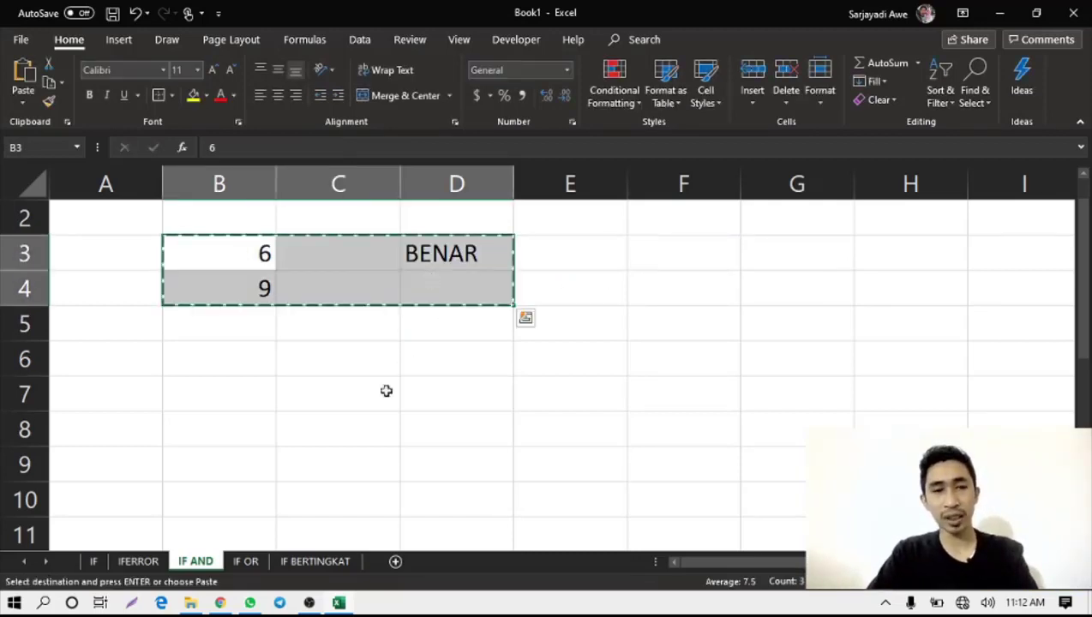
pyautogui.click(246, 561)
pyautogui.click(210, 251)
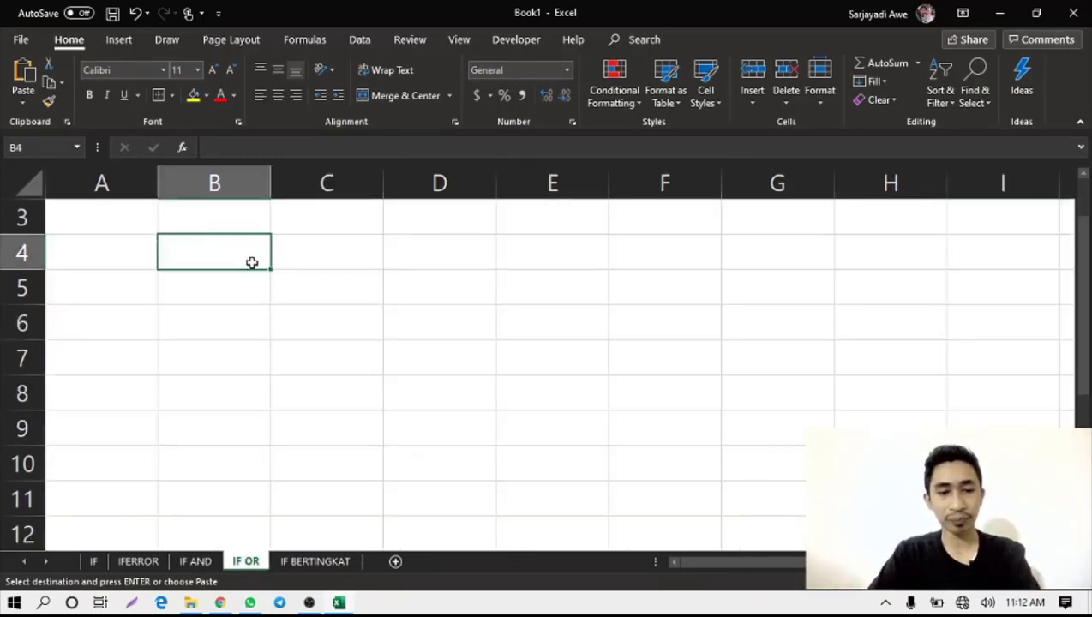
pyautogui.hotkey('ctrl', 'v')
pyautogui.click(306, 343)
pyautogui.click(307, 271)
# Step: Prefix D4's IF AND formula with an apostrophe so the cell shows the formula as text
pyautogui.click(461, 257)
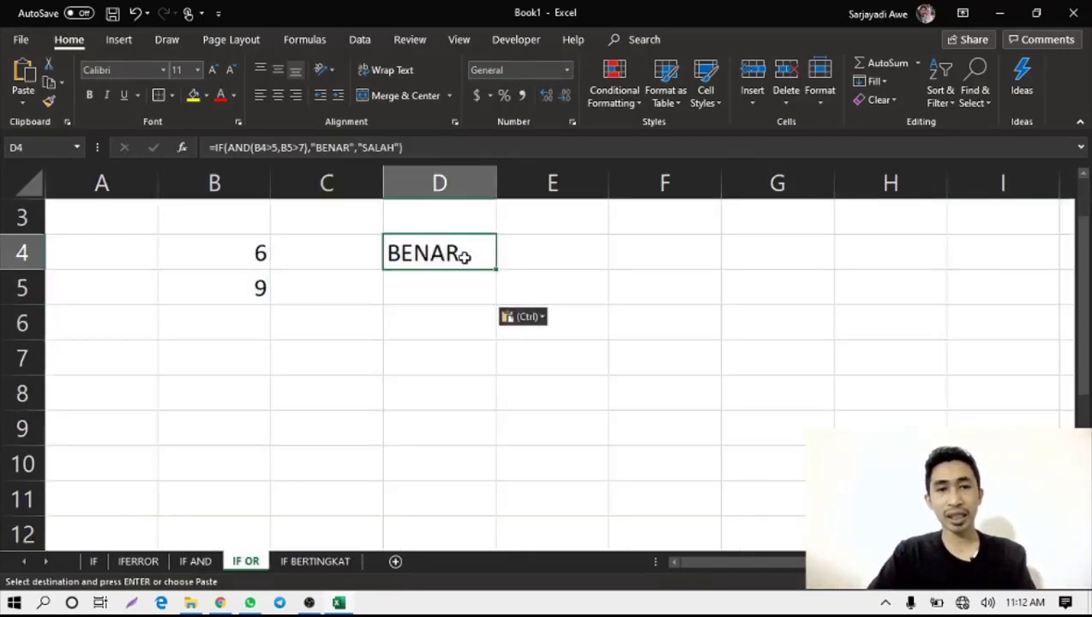
pyautogui.doubleClick(461, 256)
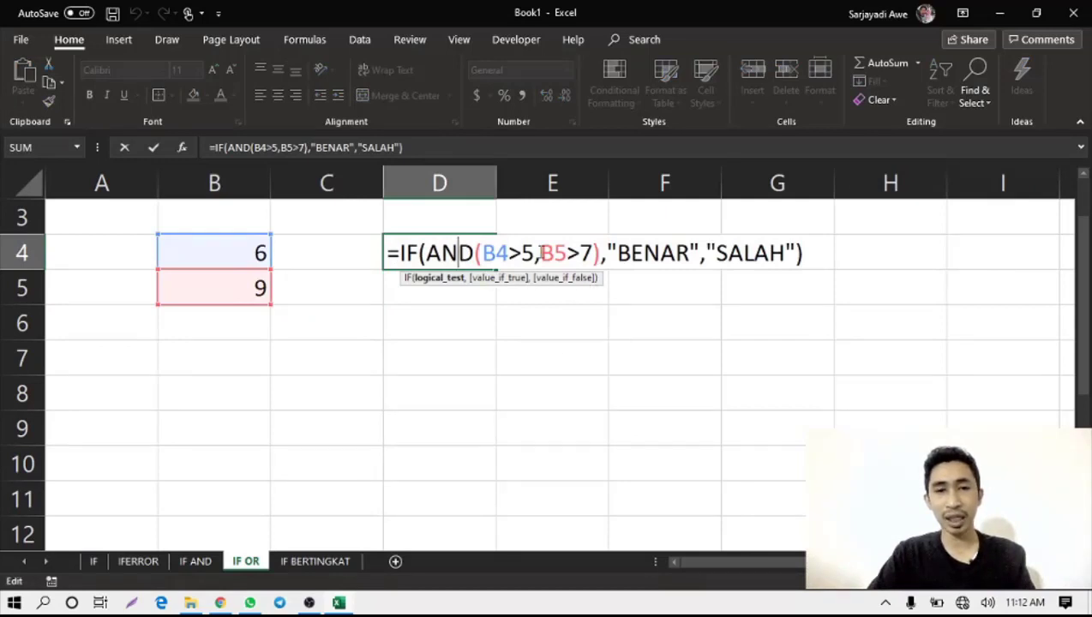
pyautogui.click(391, 253)
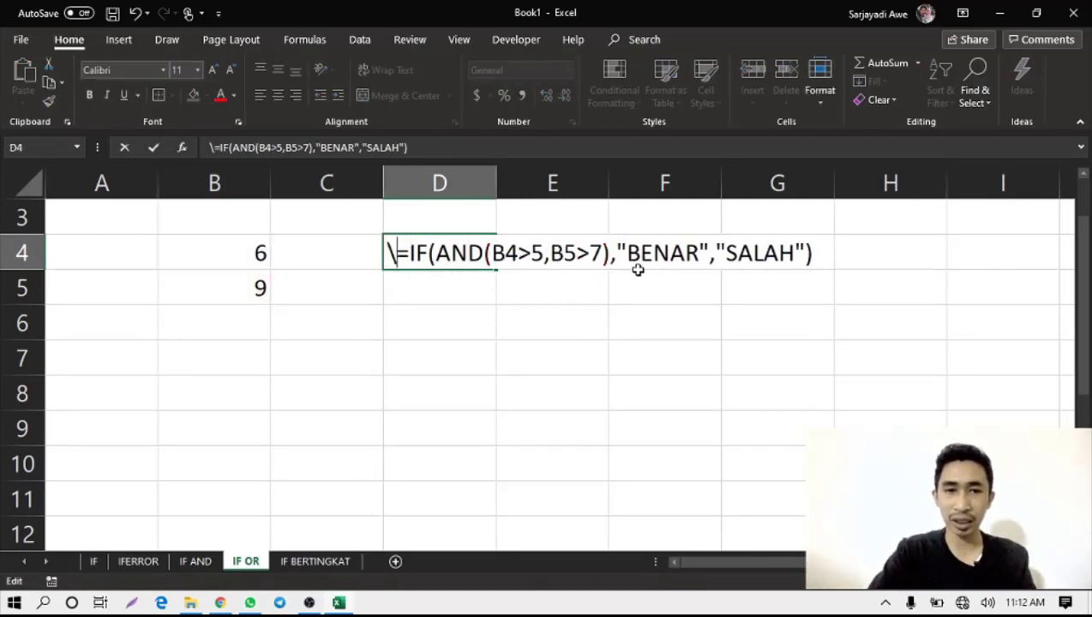
pyautogui.write("'")
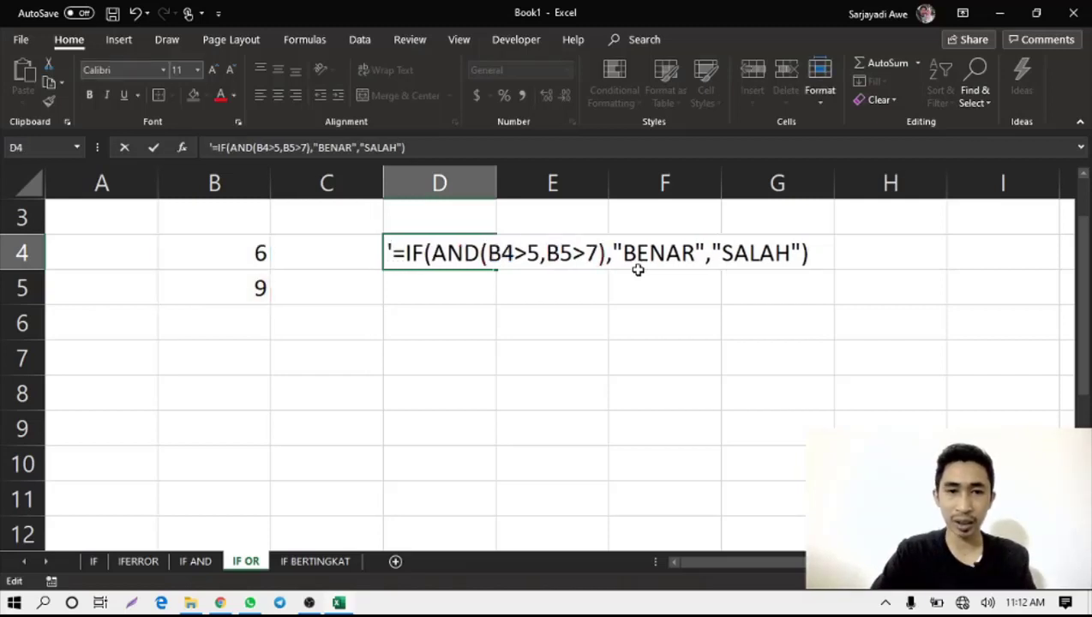
pyautogui.press('Return')
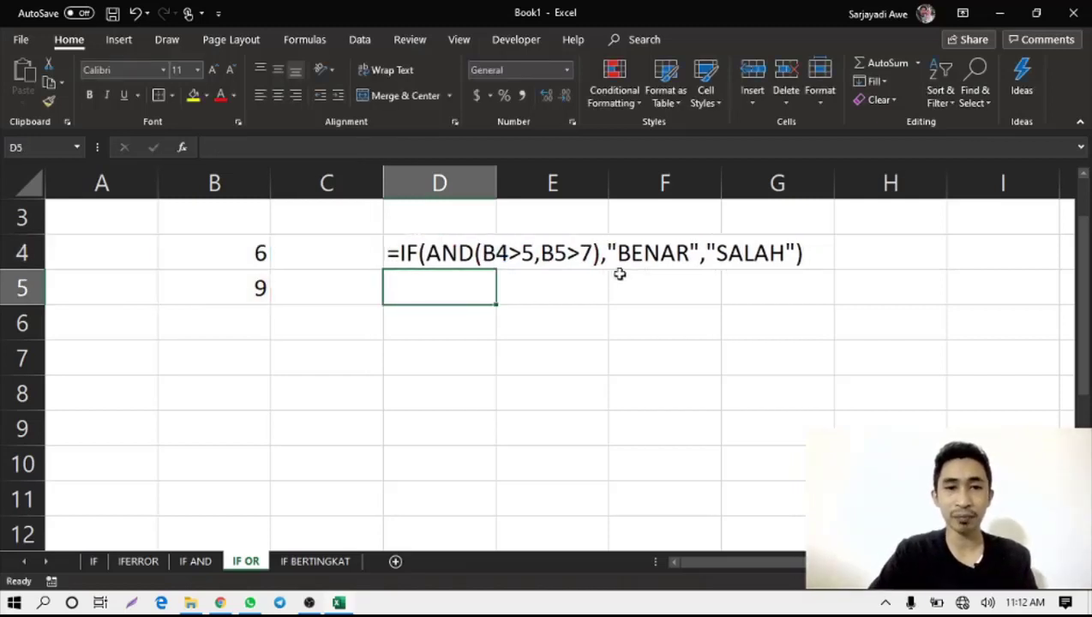
# Step: Start an IF formula in D5 with OR(B4>5,B5>7) as its logical test
pyautogui.write('=')
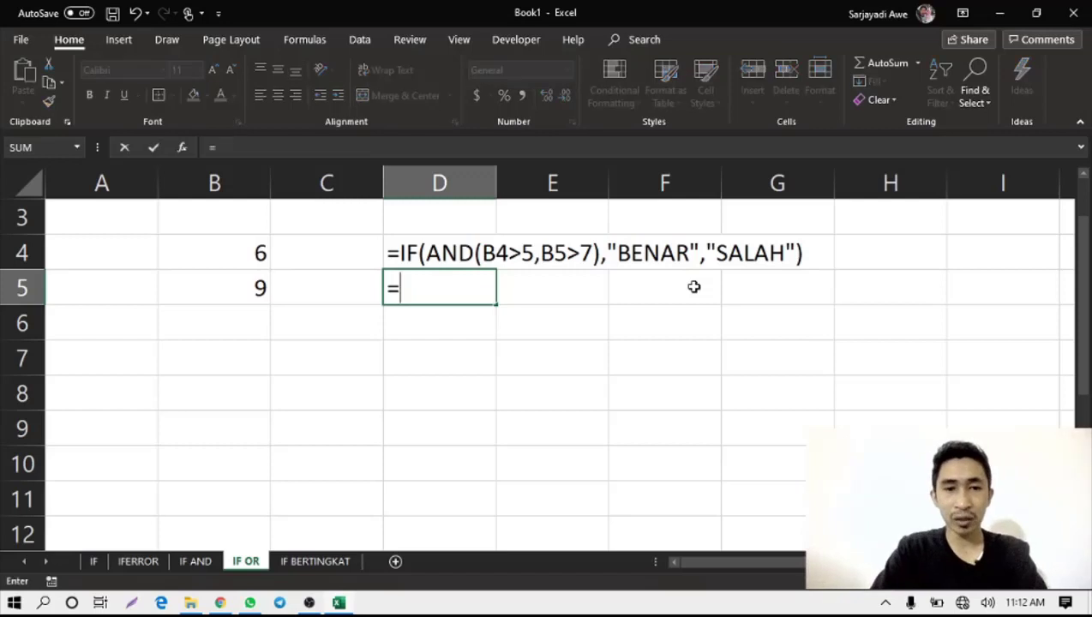
pyautogui.write('IF')
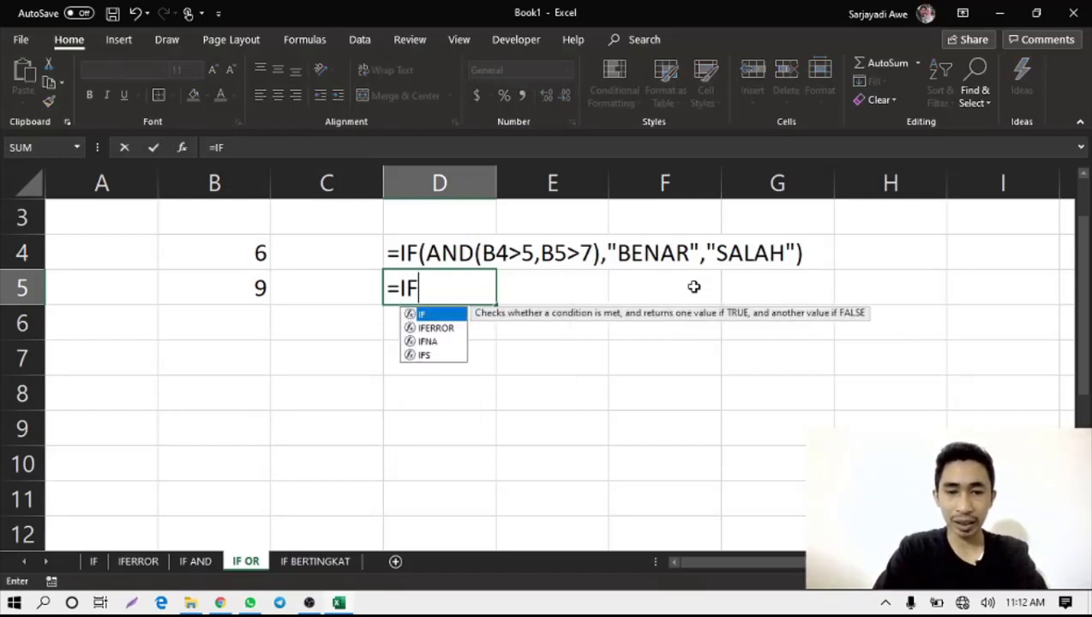
pyautogui.write('(OR(')
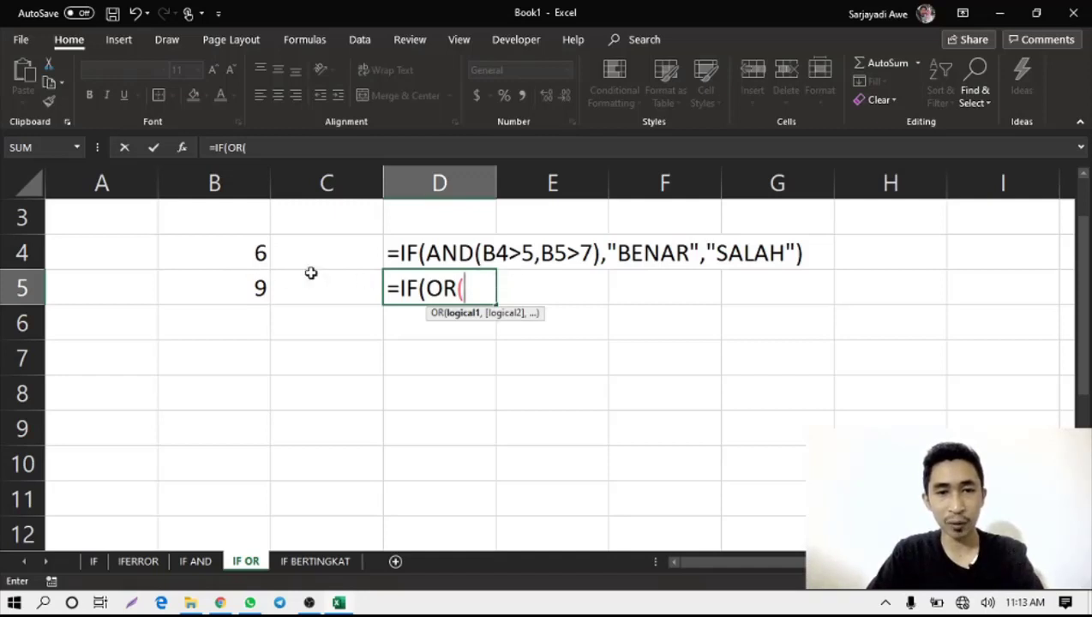
pyautogui.click(247, 257)
pyautogui.write('>')
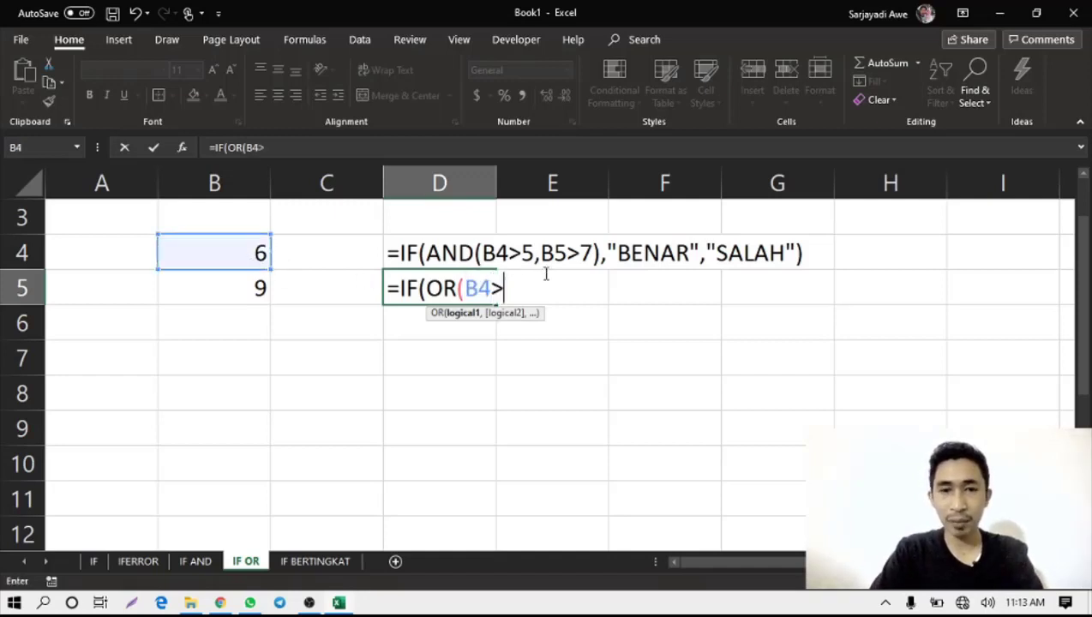
pyautogui.write('5')
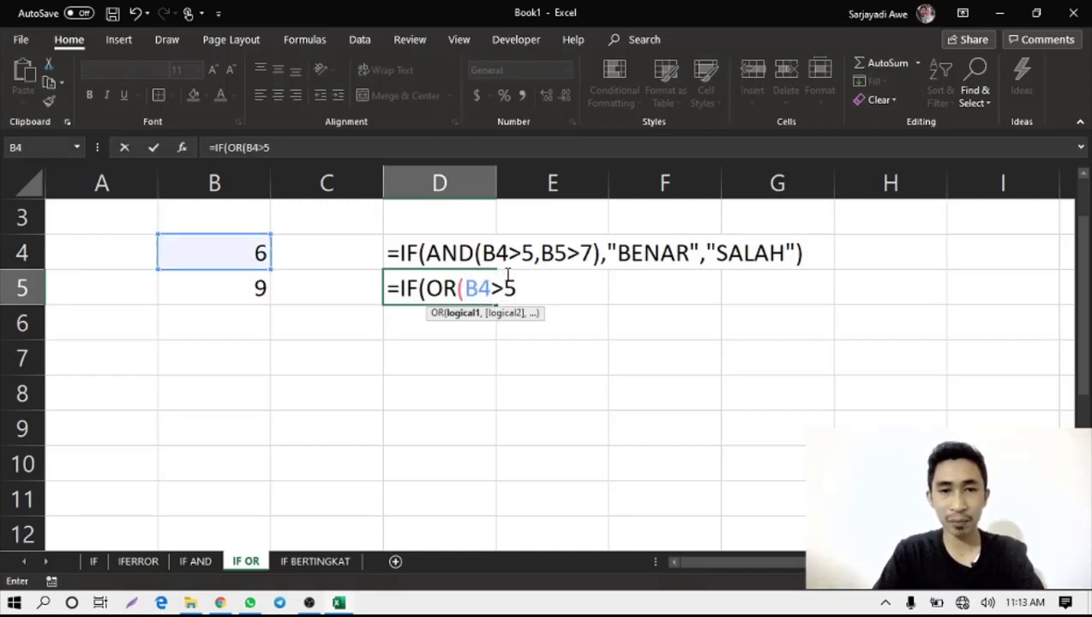
pyautogui.write(',')
pyautogui.write('B')
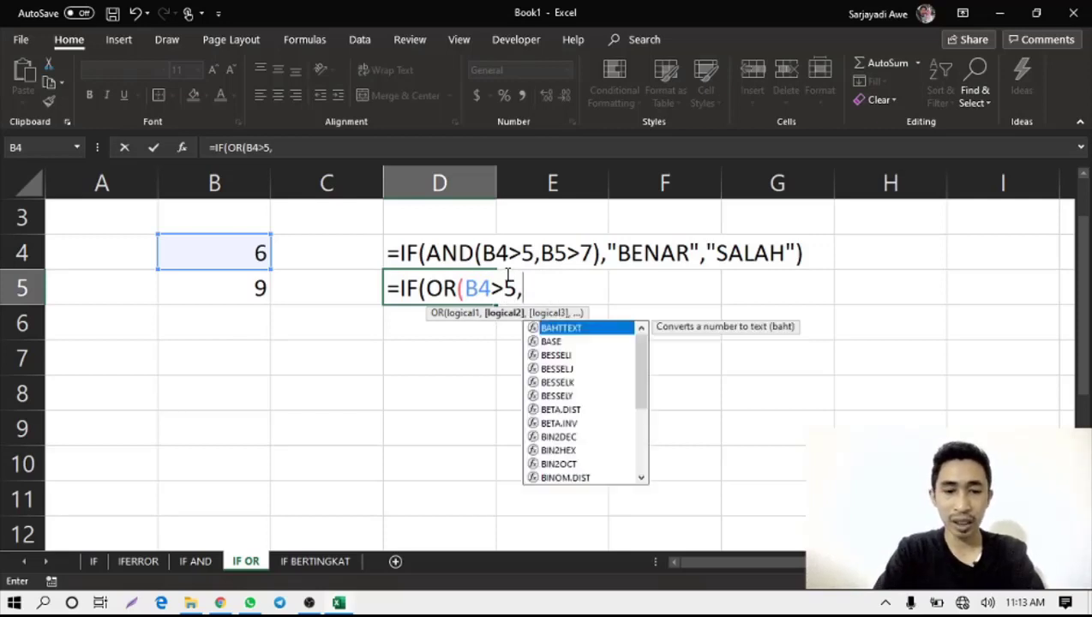
pyautogui.write('5')
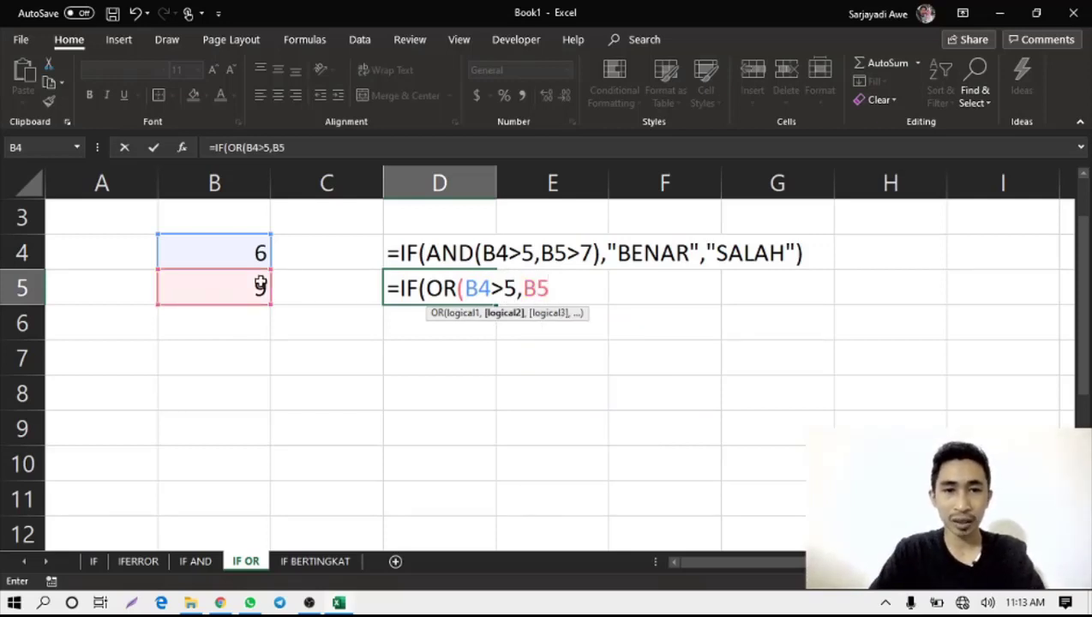
pyautogui.write('>7')
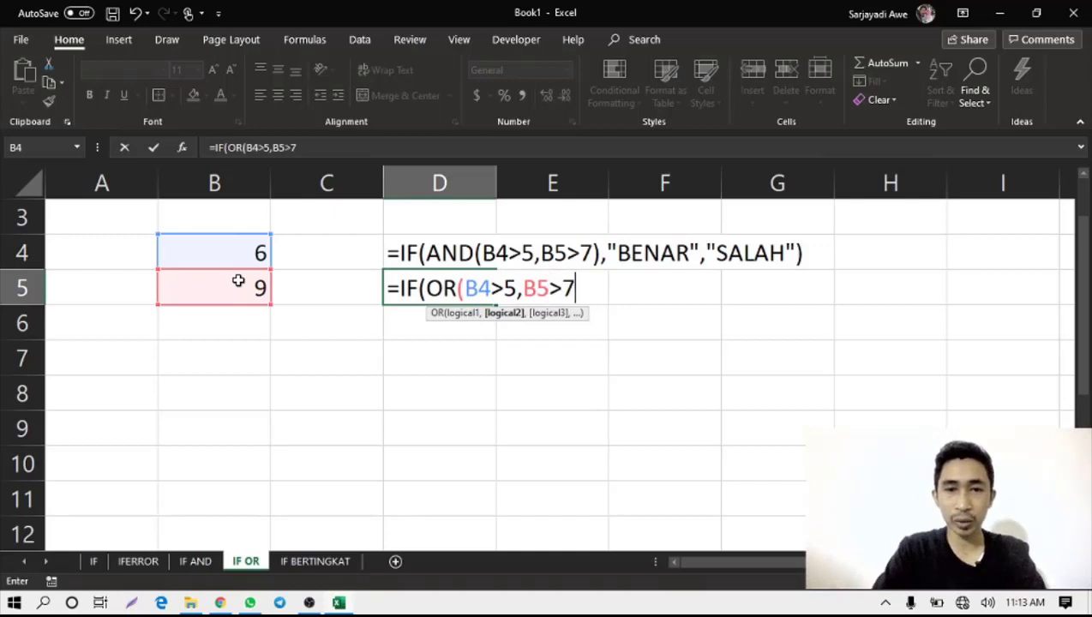
pyautogui.write('),')
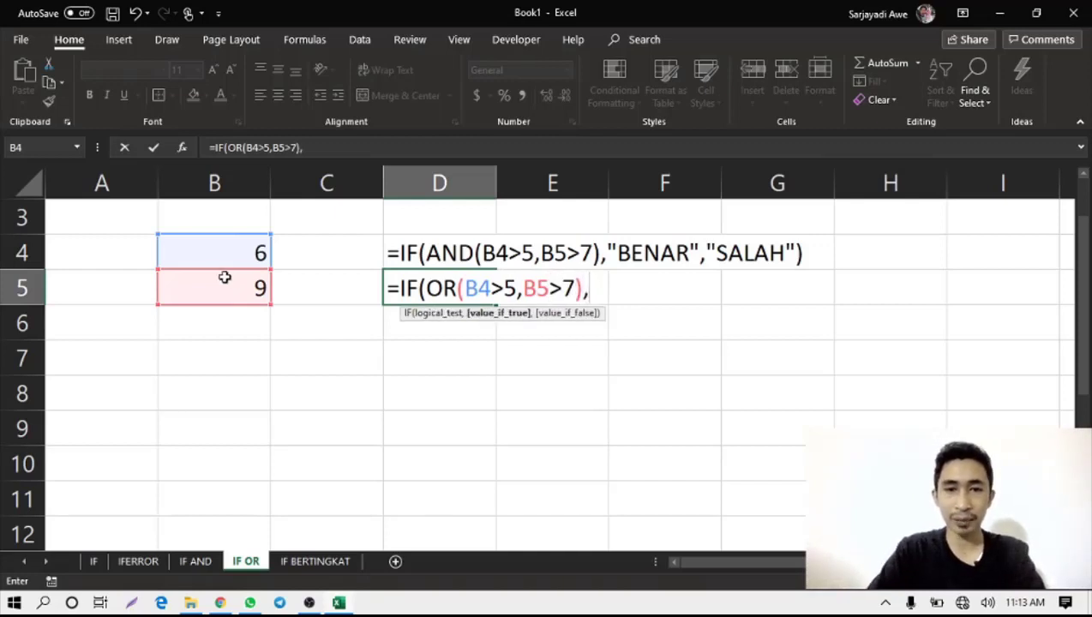
# Step: Complete D5's IF OR formula with "BENAR" as the value if true and "SALAH" as the value if false
pyautogui.write('"BE')
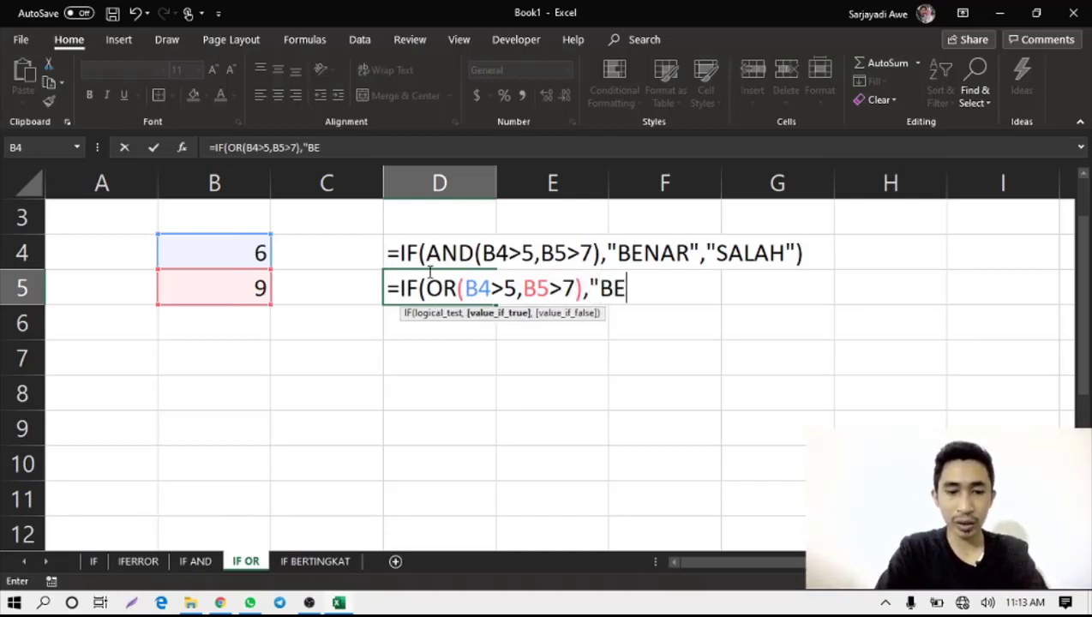
pyautogui.write('NAR')
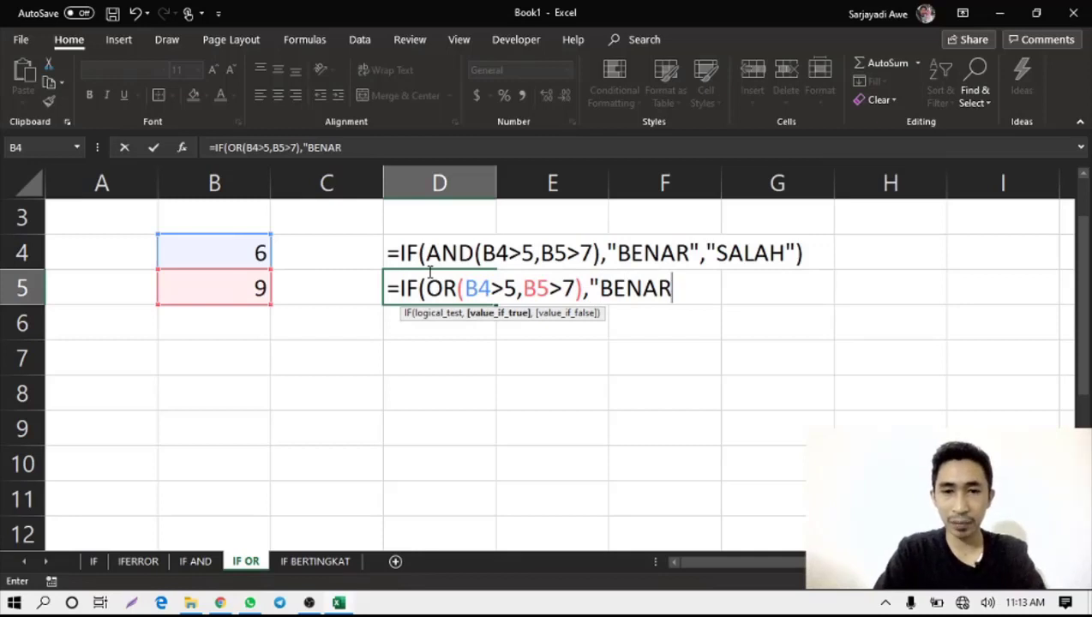
pyautogui.write('"')
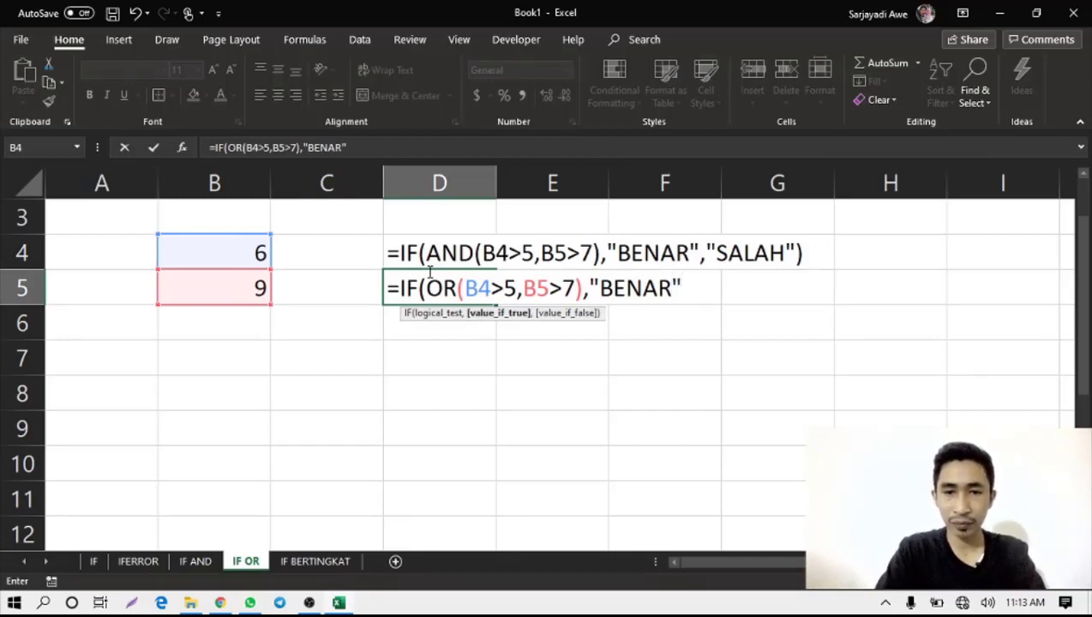
pyautogui.write(',"SALAH')
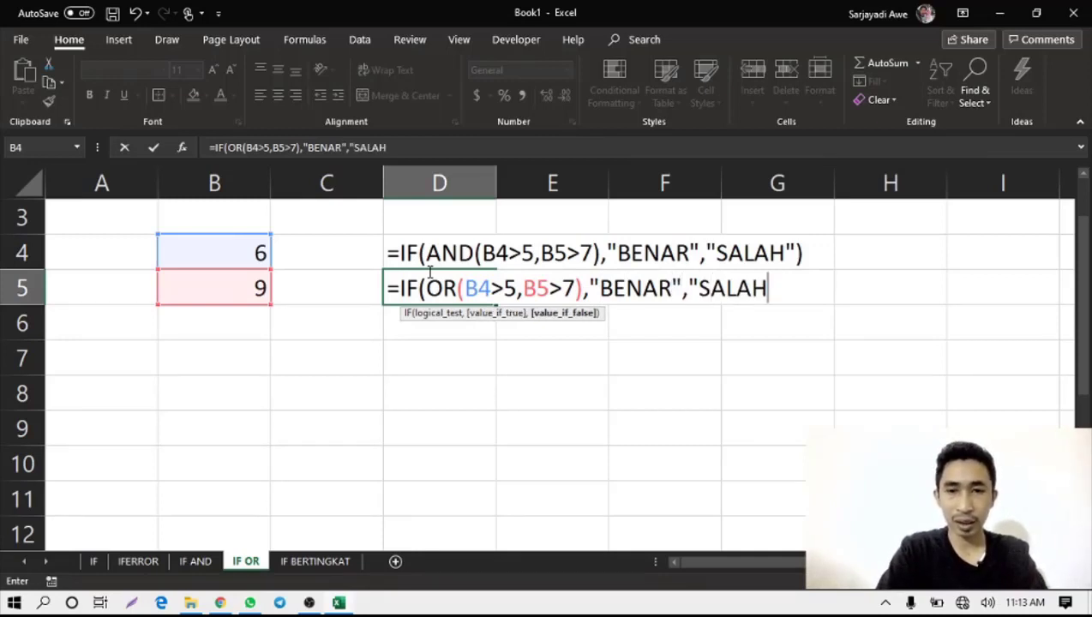
pyautogui.write('")')
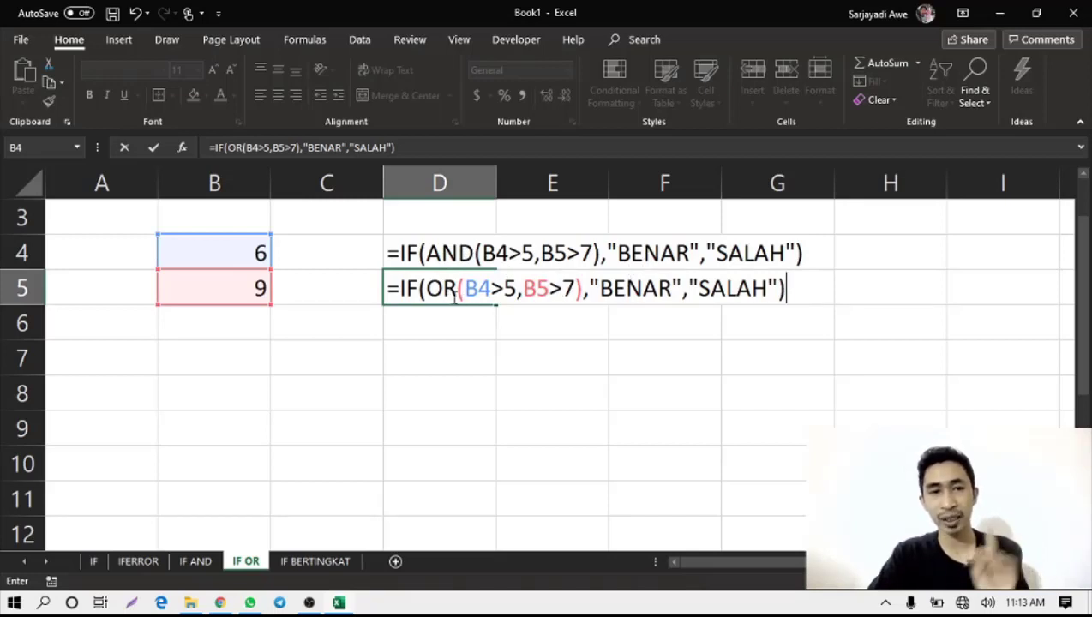
# Step: Remove the apostrophe from D4 to make it a working IF AND formula again, and review its conditions
pyautogui.click(435, 253)
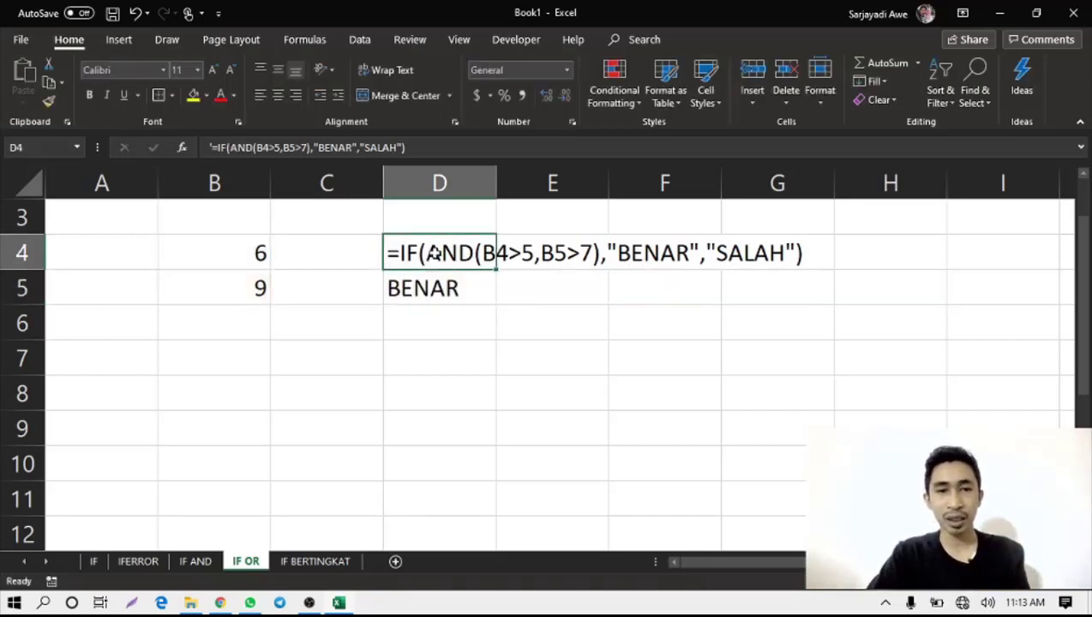
pyautogui.doubleClick(393, 251)
pyautogui.write("'")
pyautogui.press('BackSpace')
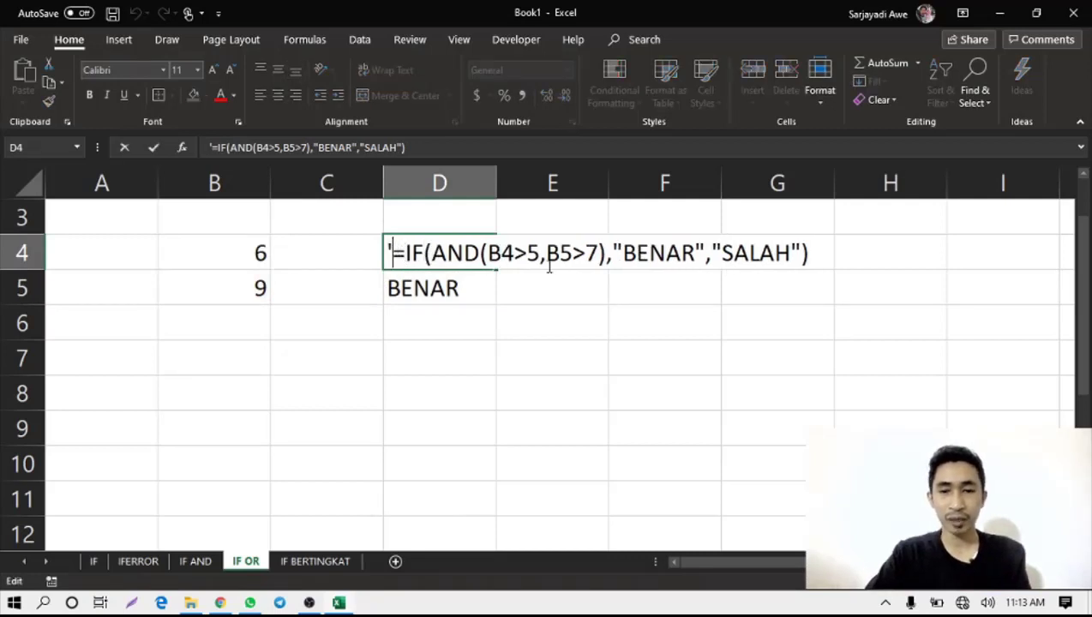
pyautogui.press('Return')
pyautogui.doubleClick(478, 254)
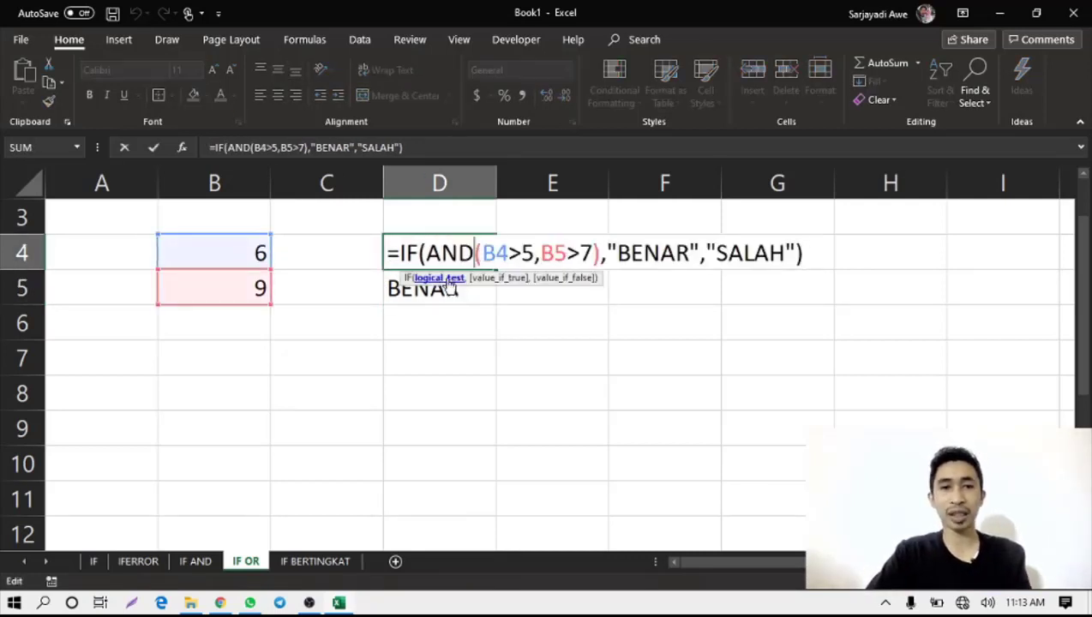
pyautogui.press('Return')
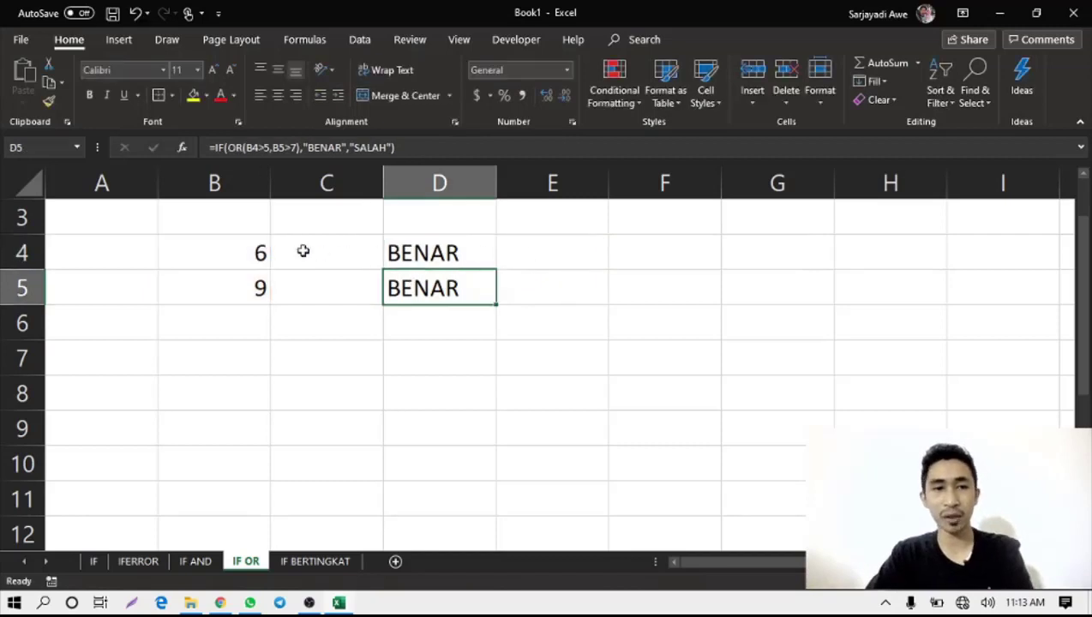
# Step: Replace the number in B4 with 3
pyautogui.click(267, 254)
pyautogui.press('Delete')
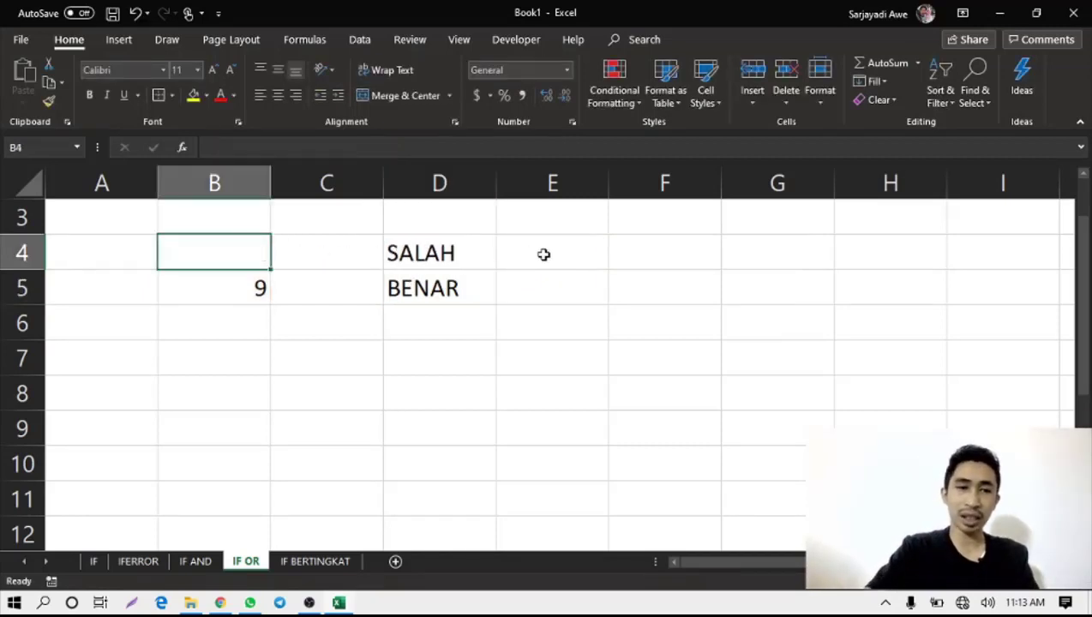
pyautogui.write('3')
pyautogui.press('Return')
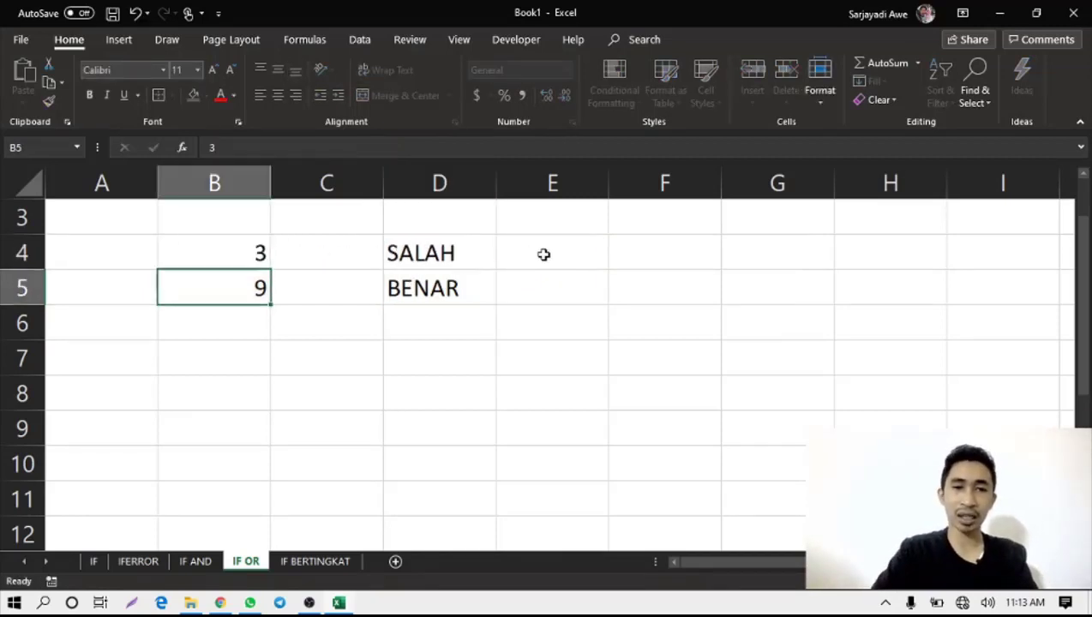
# Step: Compare D5's OR conditions and D4's AND conditions against the numbers in B4 and B5, leaving both formulas as they are
pyautogui.click(481, 290)
pyautogui.doubleClick(481, 290)
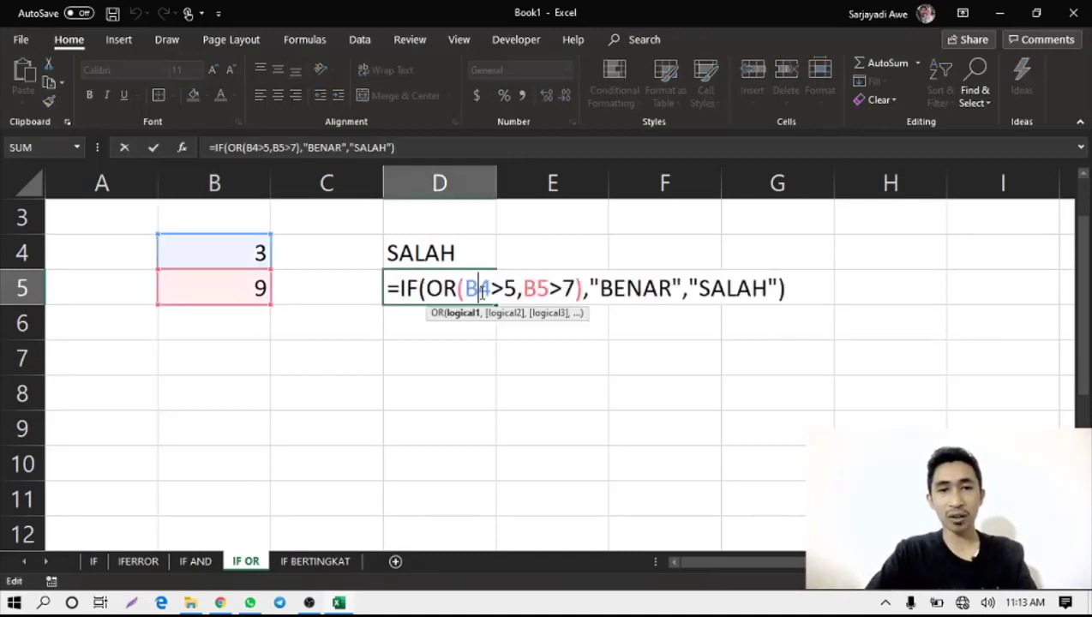
pyautogui.press('Return')
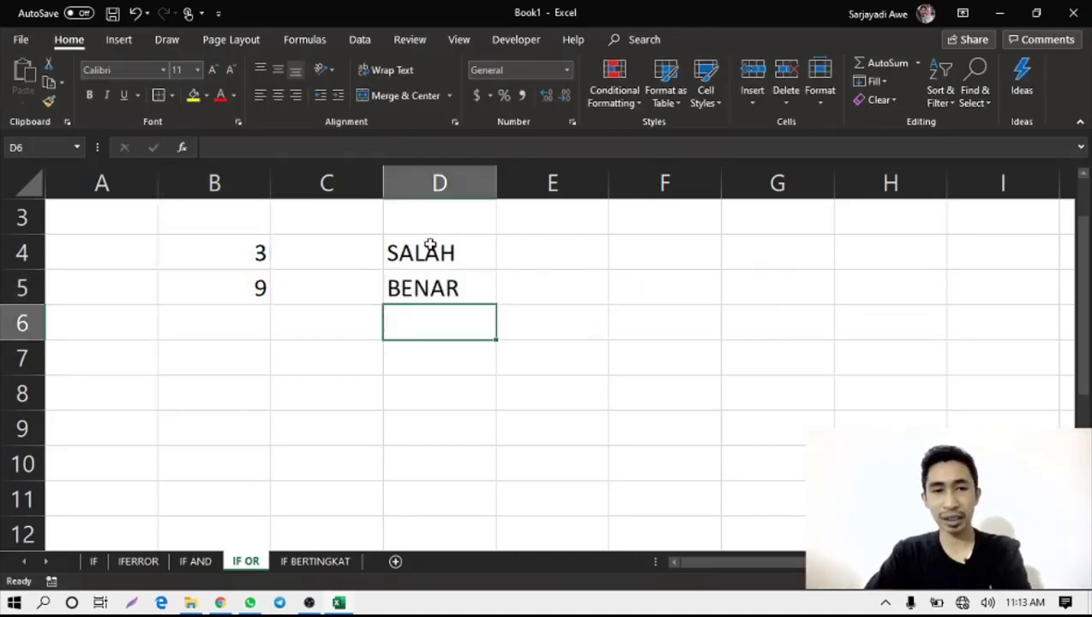
pyautogui.click(433, 251)
pyautogui.doubleClick(440, 252)
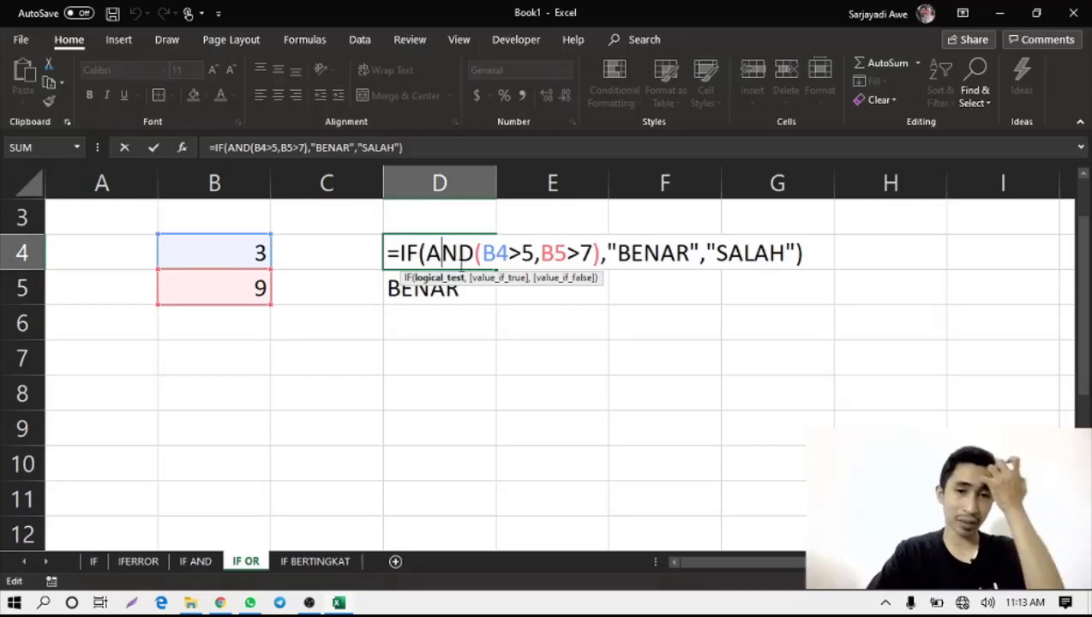
pyautogui.press('Return')
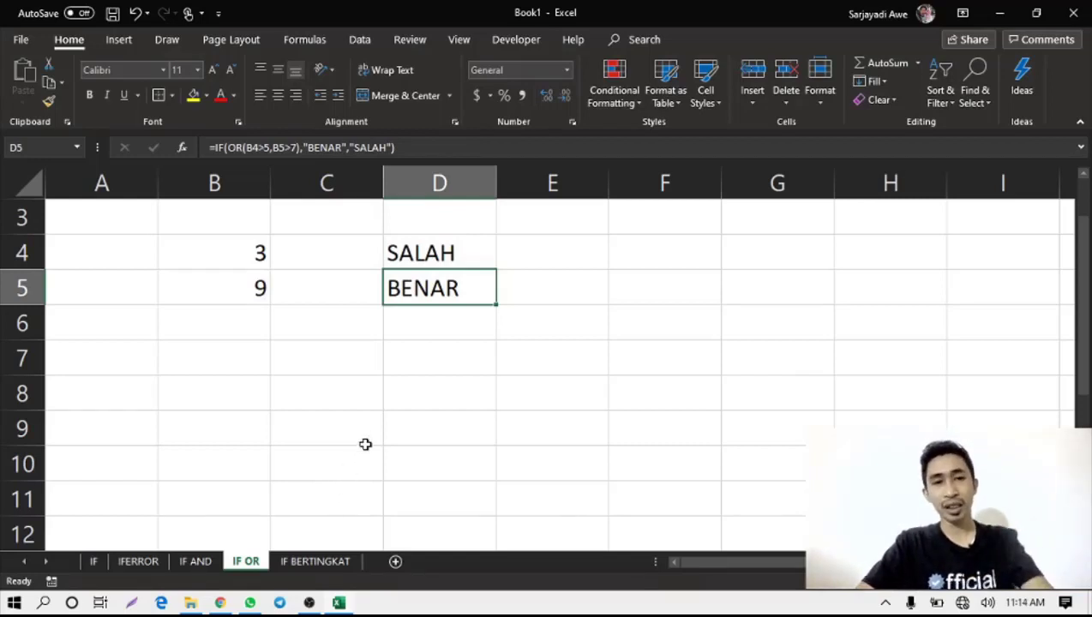
pyautogui.click(249, 255)
pyautogui.moveTo(241, 249); pyautogui.dragTo(339, 283)
pyautogui.click(214, 293)
pyautogui.click(224, 330)
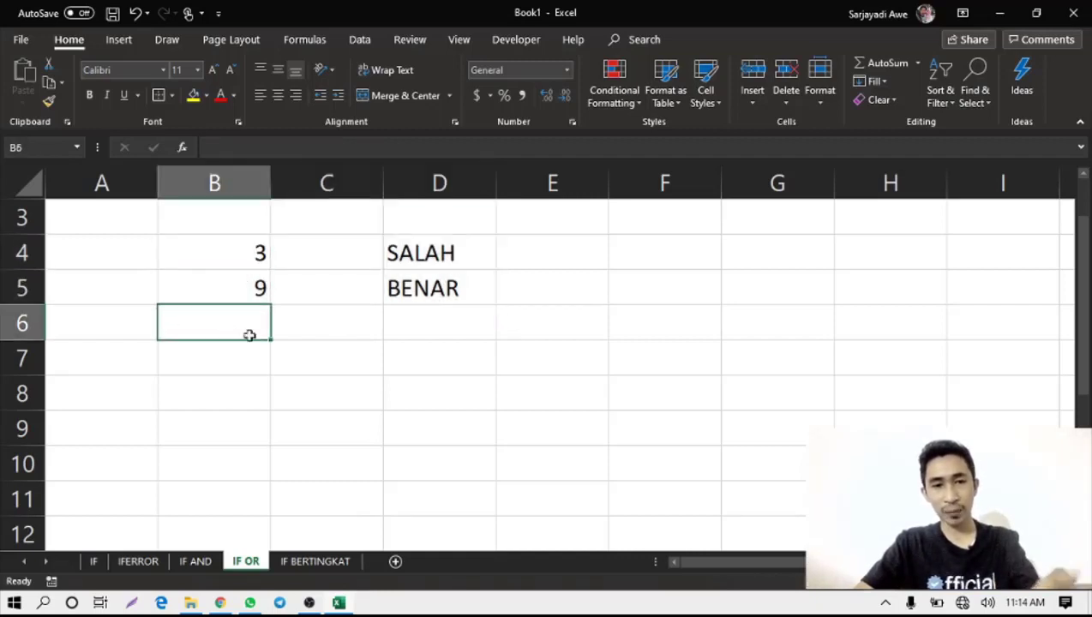
pyautogui.click(454, 327)
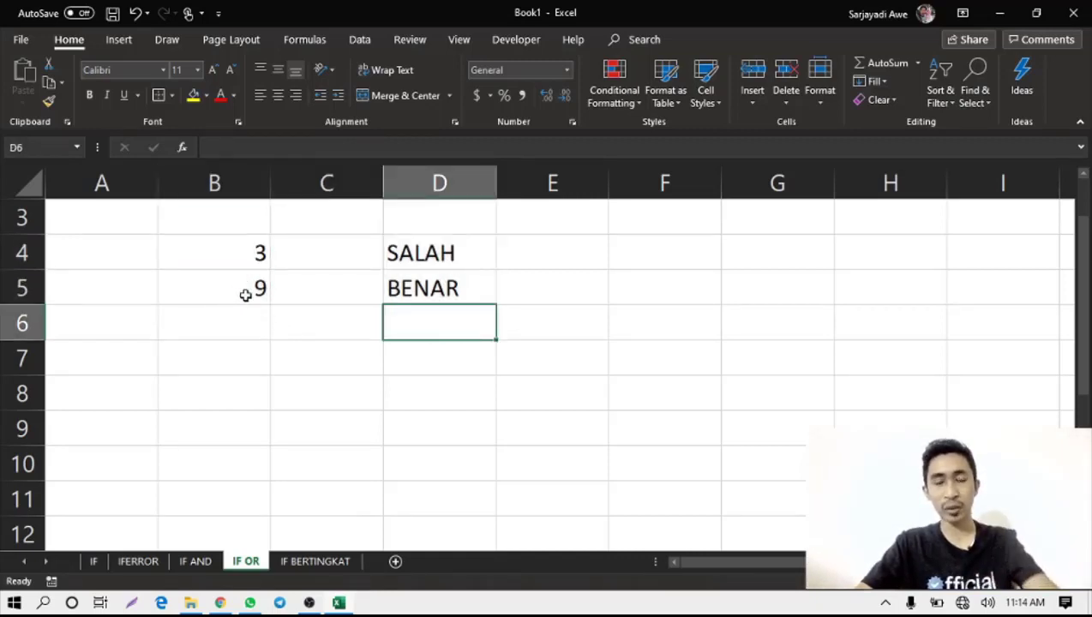
# Step: Switch to the IF BERTINGKAT sheet and select B3 as the starting cell for its example
pyautogui.click(305, 564)
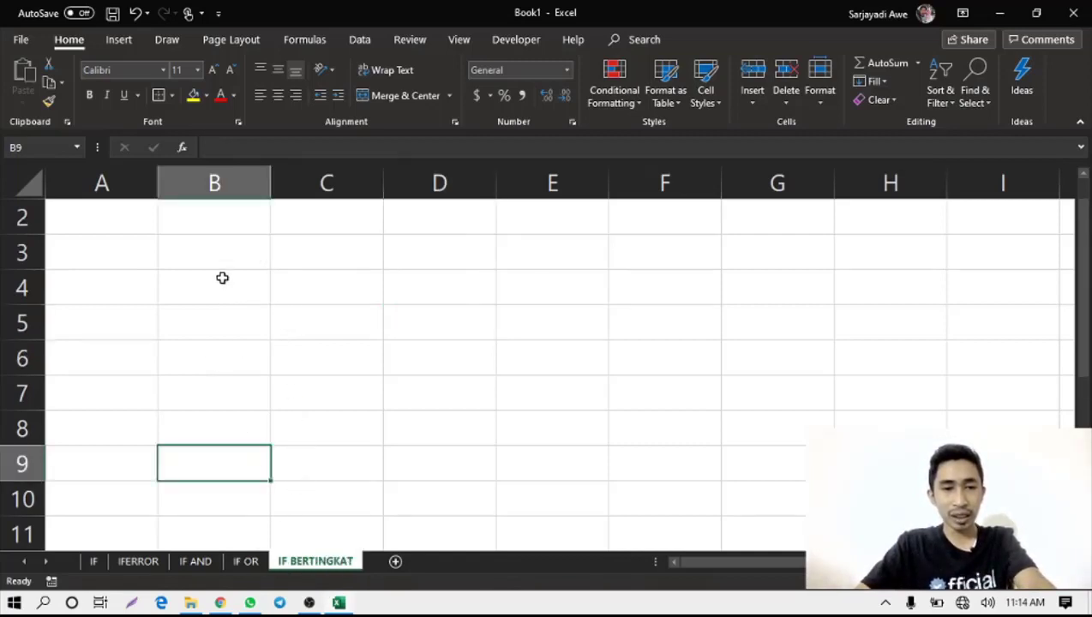
pyautogui.click(217, 244)
pyautogui.click(360, 274)
pyautogui.click(211, 258)
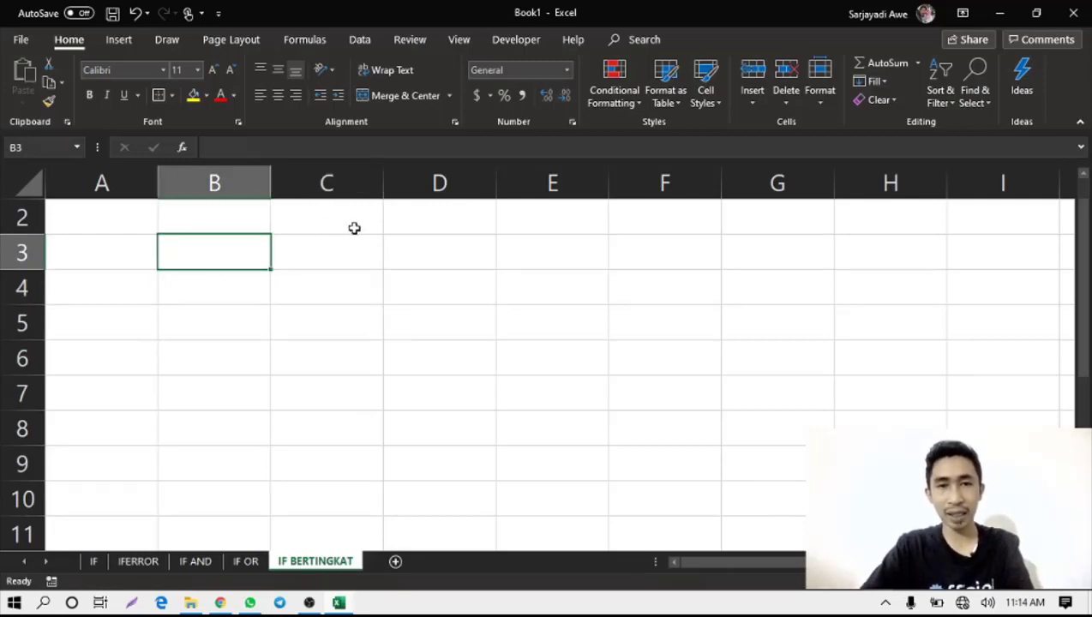
# Step: Start an IF formula in C3 that tests whether B3="AKU" and returns "BENAR" when true
pyautogui.click(300, 261)
pyautogui.click(230, 244)
pyautogui.click(299, 257)
pyautogui.click(189, 246)
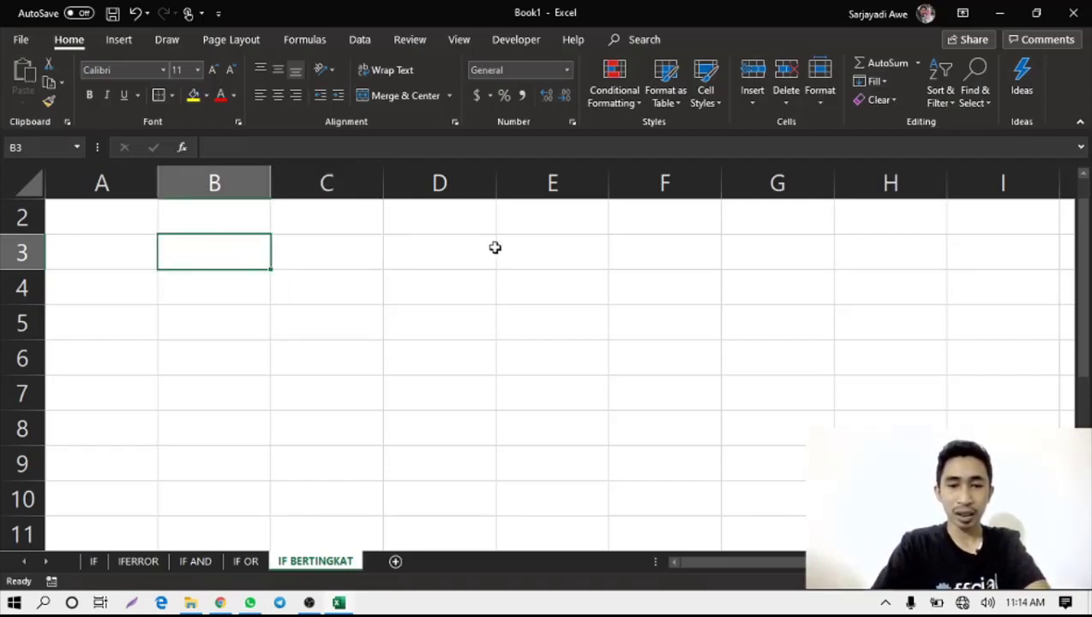
pyautogui.press('Right')
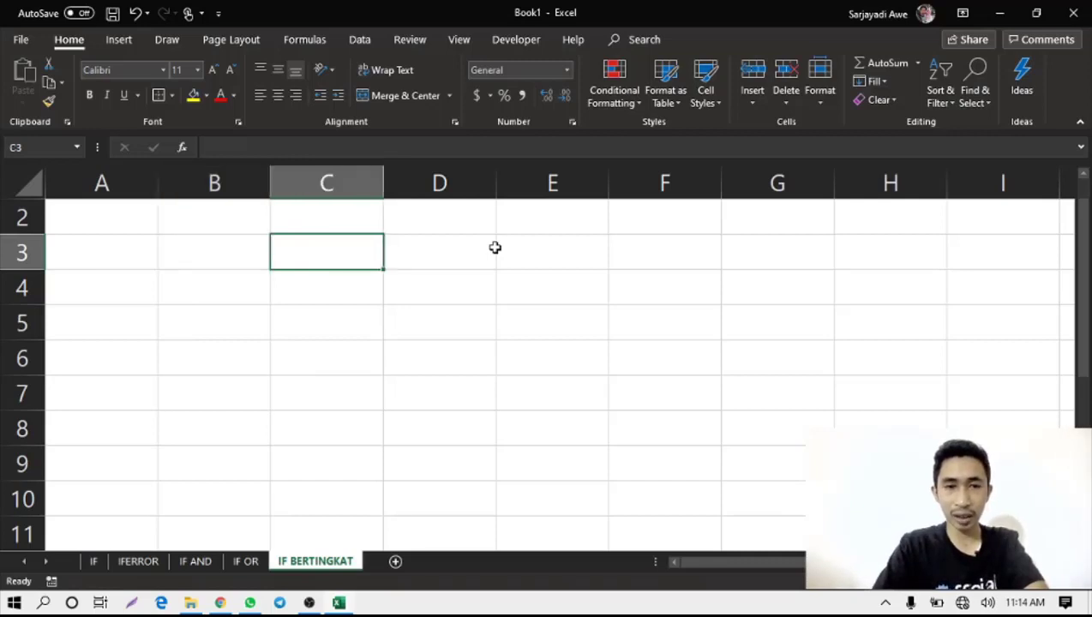
pyautogui.write('=')
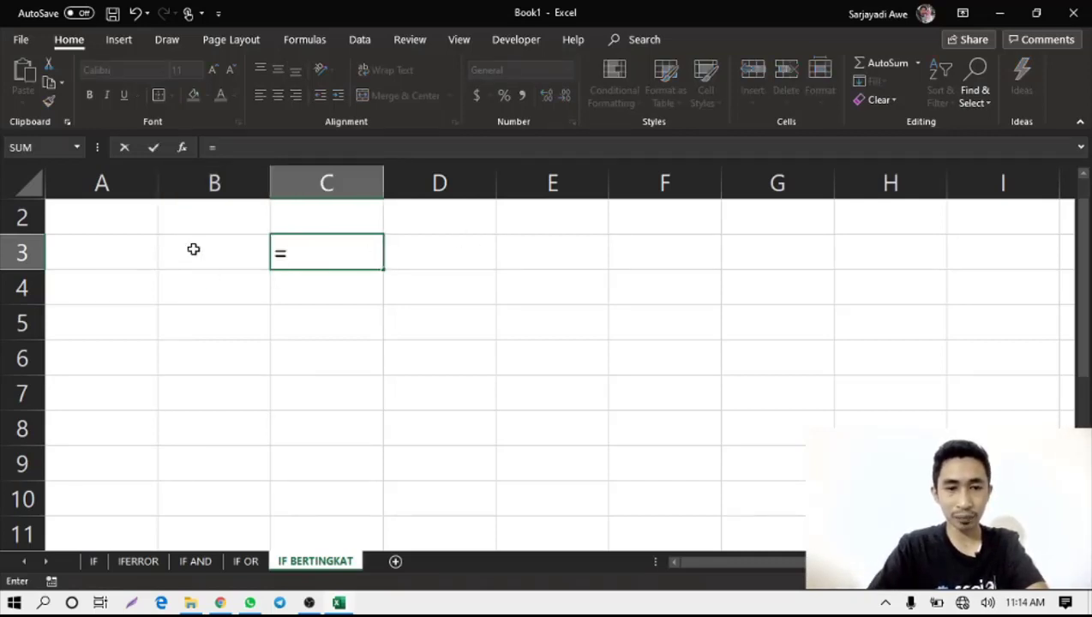
pyautogui.write('IF(')
pyautogui.click(194, 248)
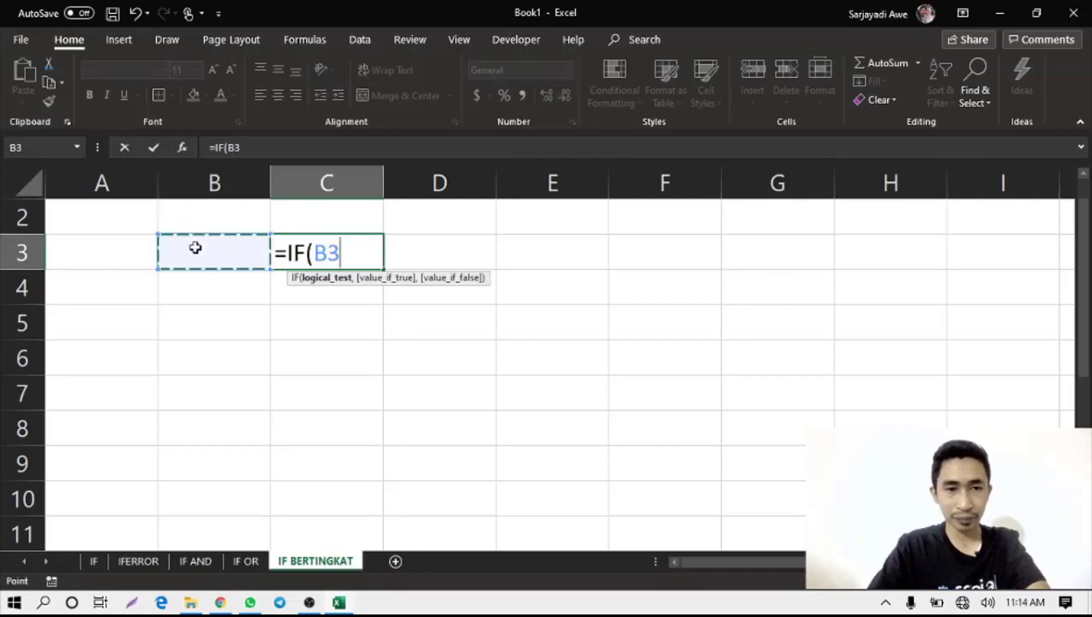
pyautogui.write('=')
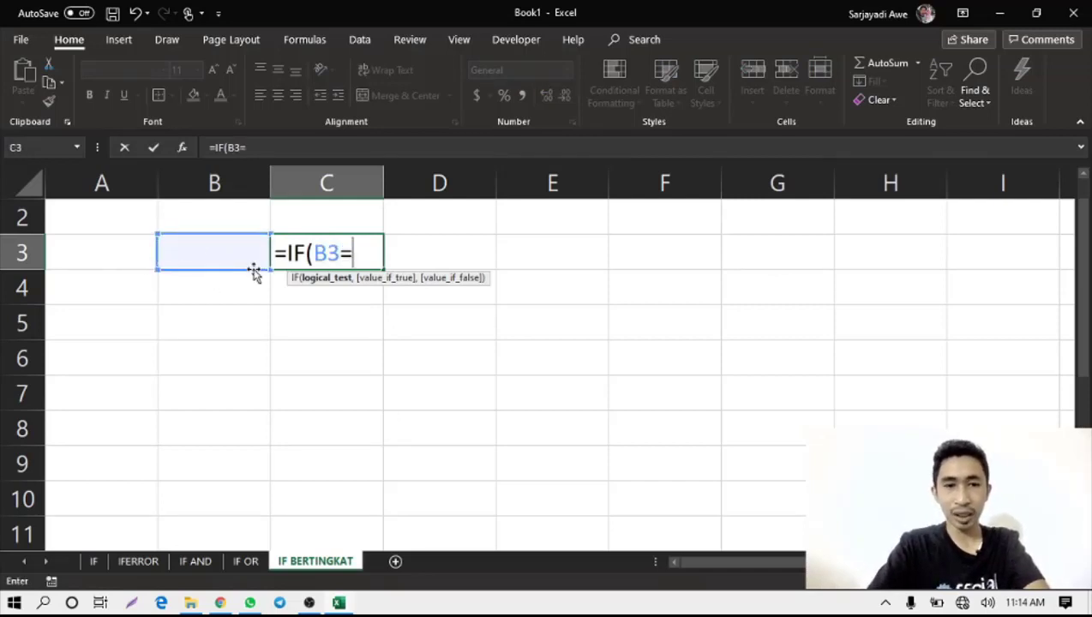
pyautogui.write('"AKU",')
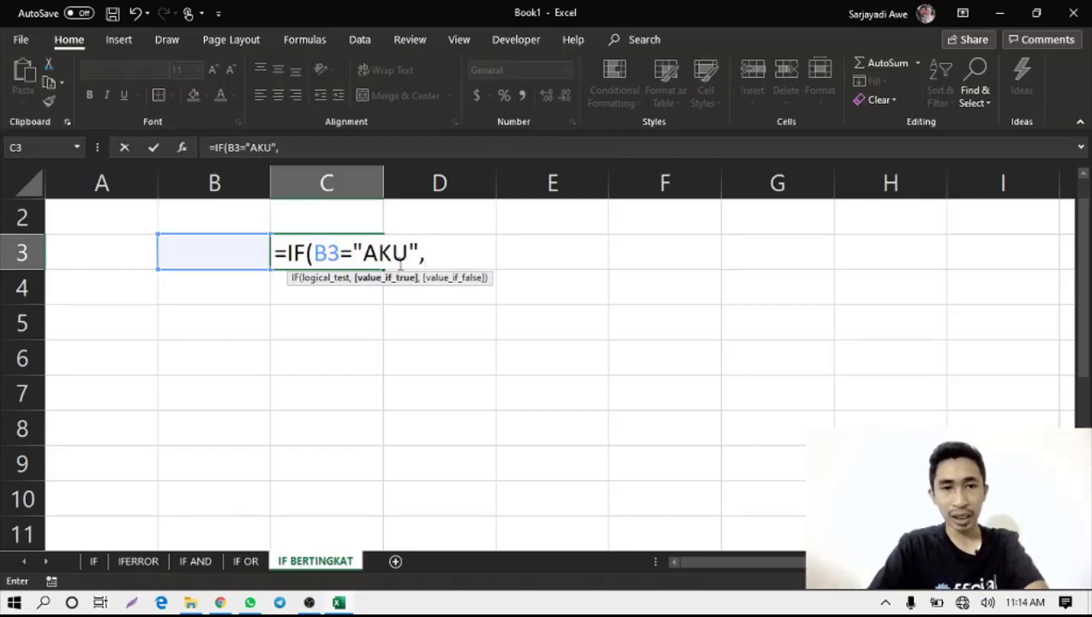
pyautogui.write('"BENAR",')
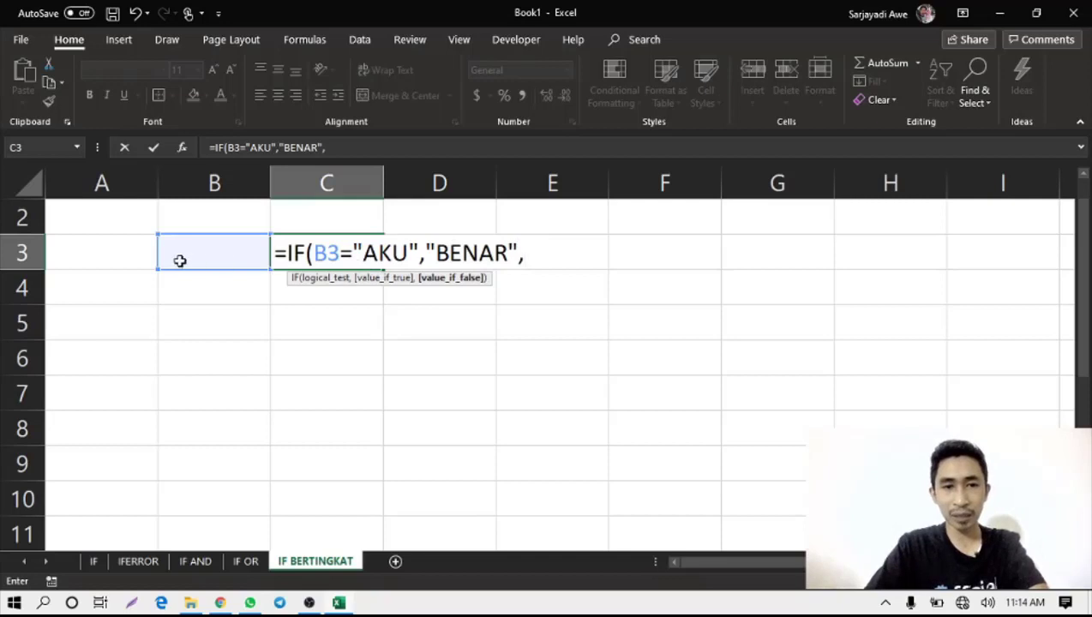
# Step: Nest a second IF as the value if false, testing B3="KAMU" and returning "BENAR 2" when true
pyautogui.write('IF(')
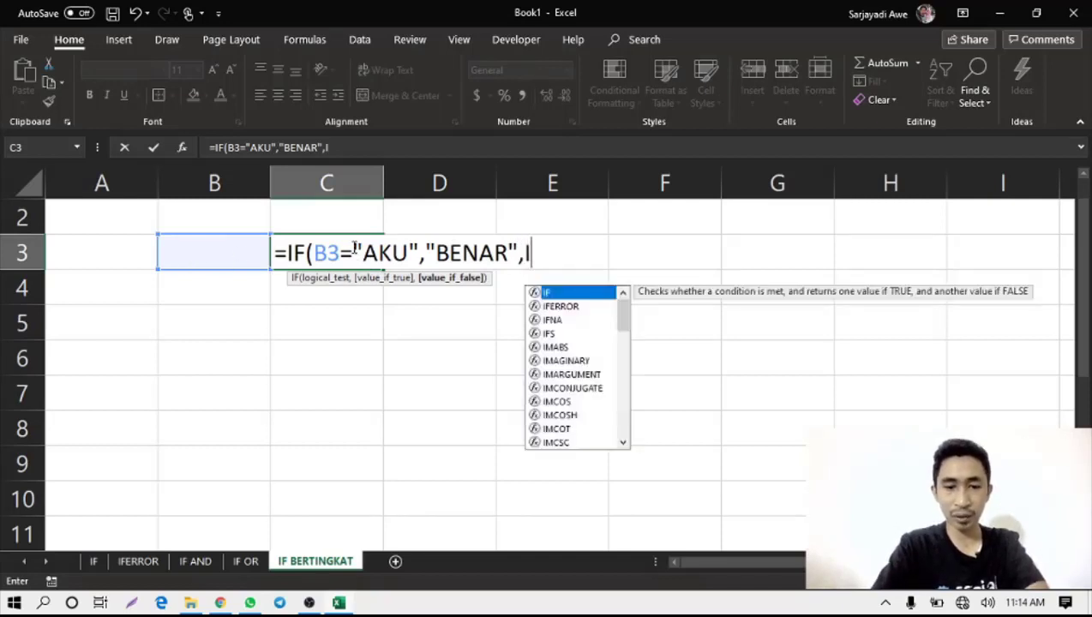
pyautogui.click(190, 255)
pyautogui.write('=')
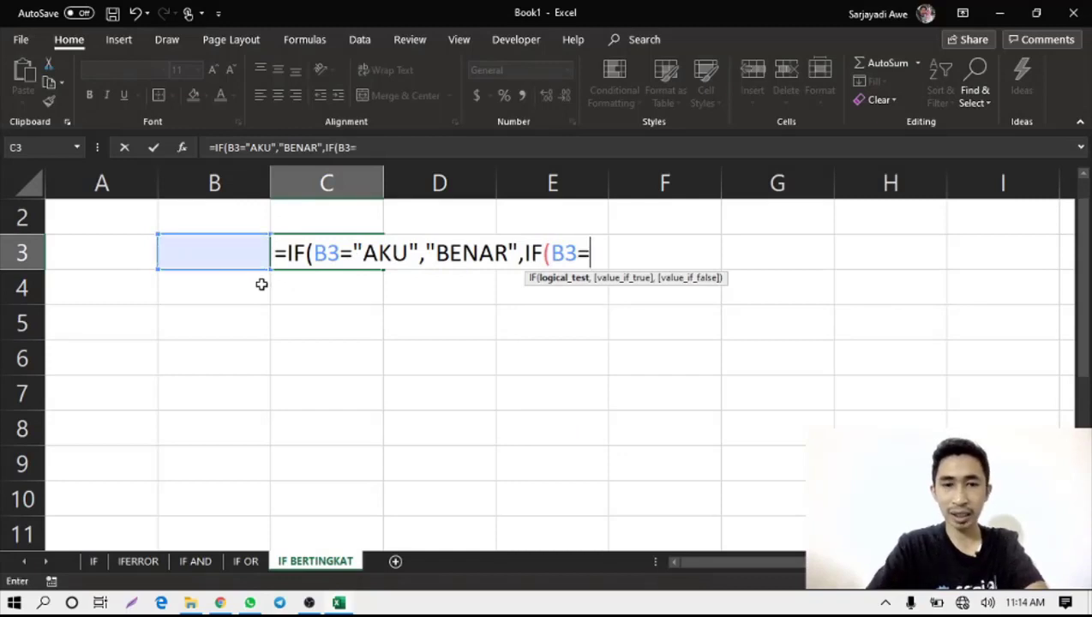
pyautogui.write('"KAMU"')
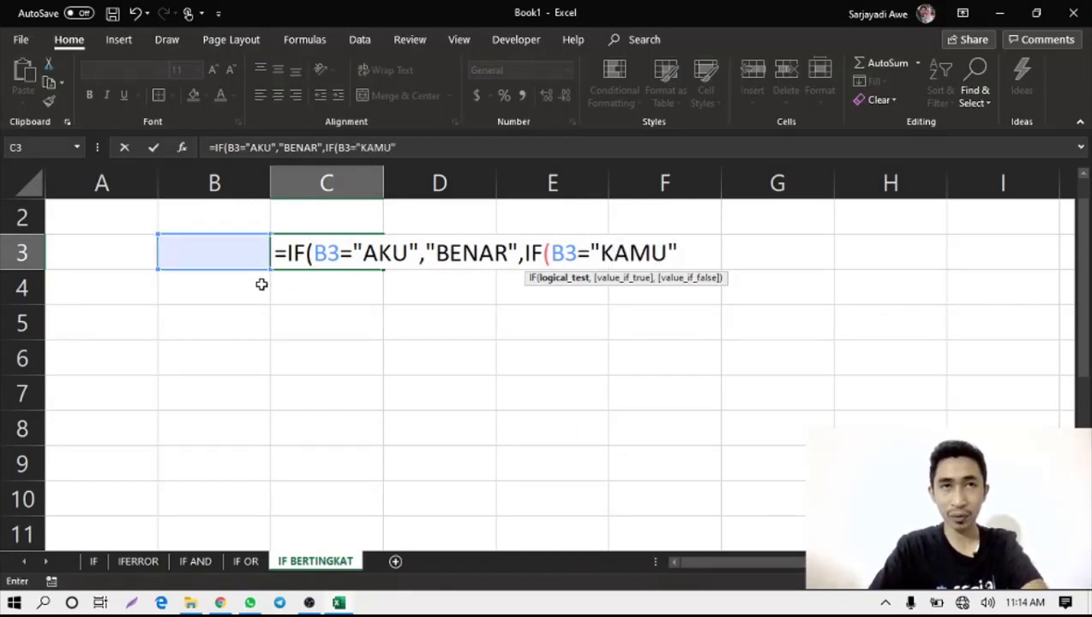
pyautogui.write(',')
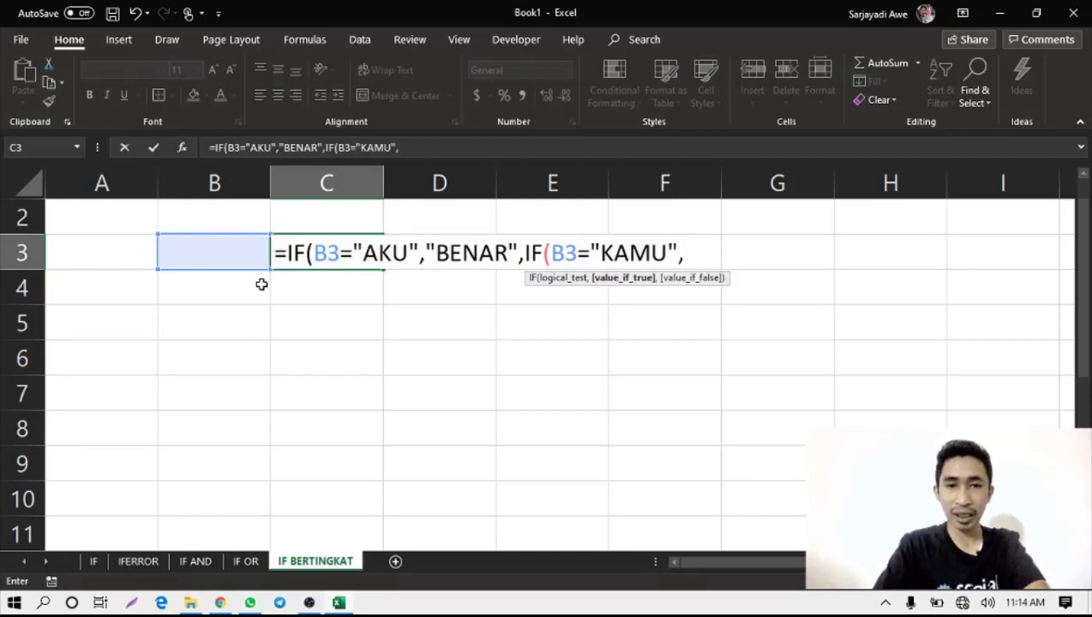
pyautogui.write('"')
pyautogui.write('BENAR2')
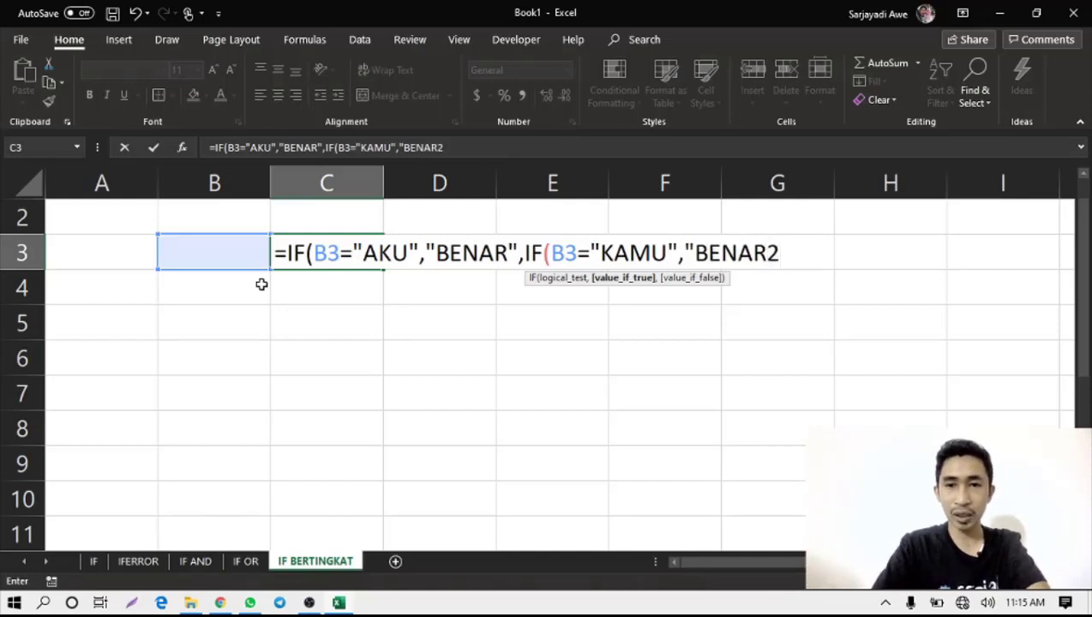
pyautogui.press('BackSpace')
pyautogui.write('2')
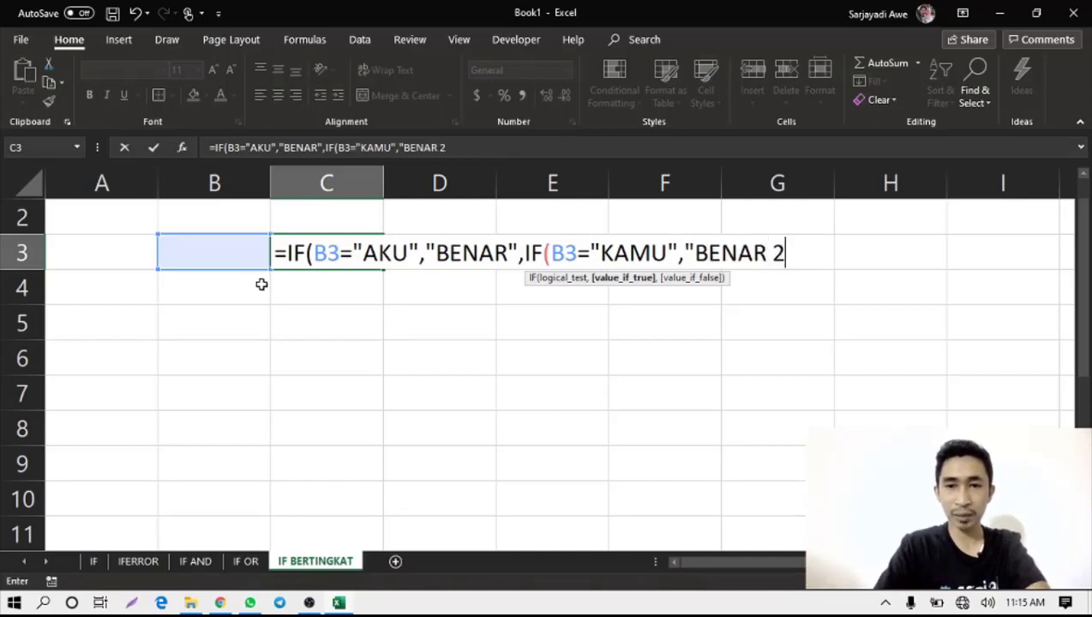
pyautogui.write('",')
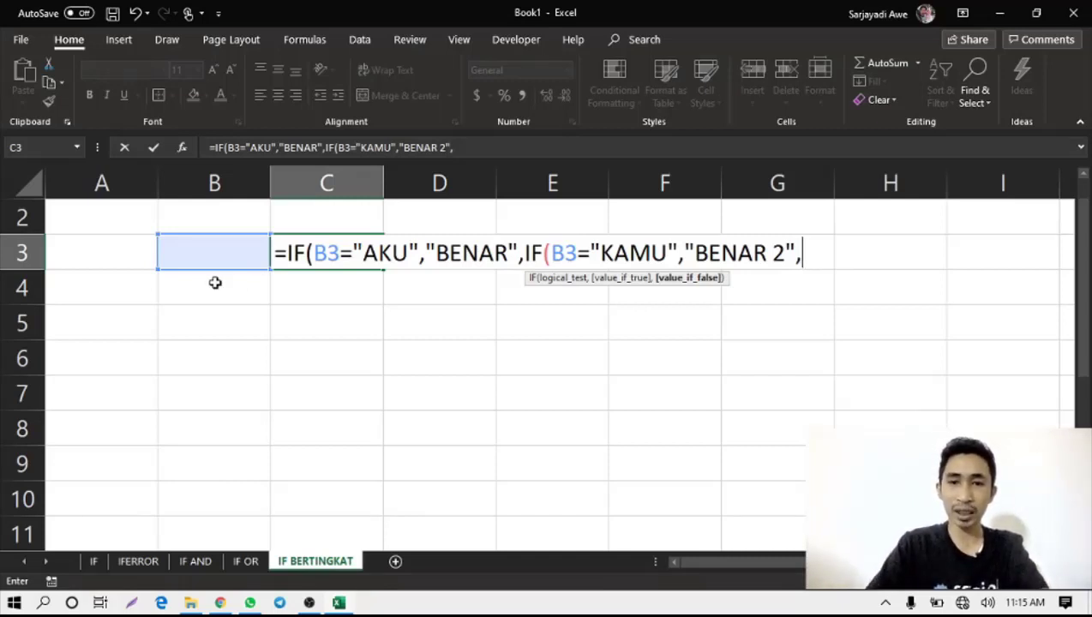
# Step: Complete C3's nested formula with "SALAH" as the final value if false, and check the closing parentheses
pyautogui.write('"SALAH")')
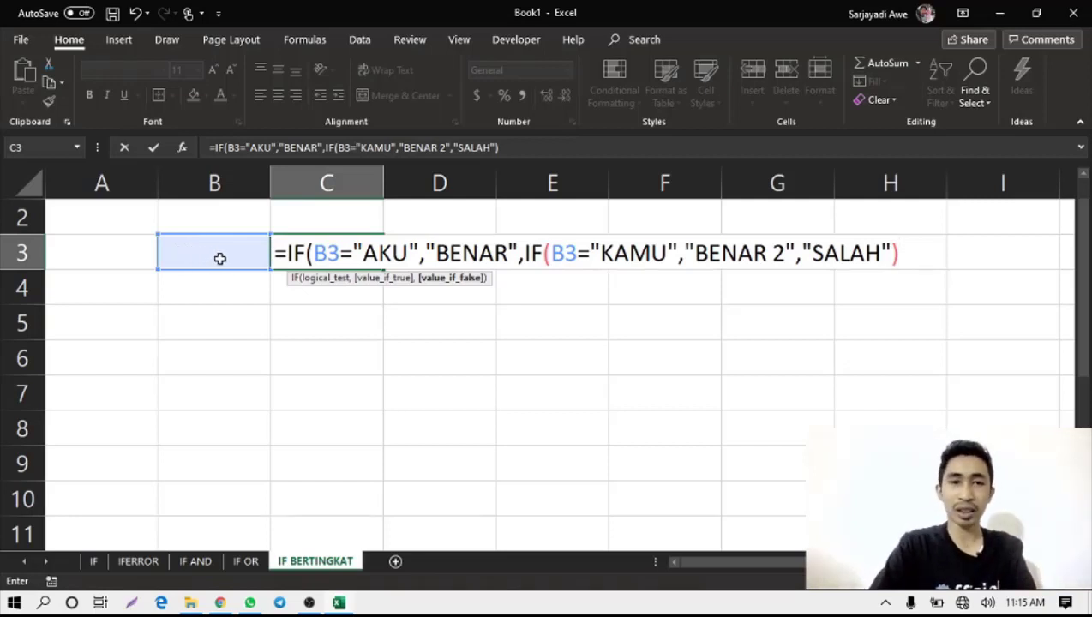
pyautogui.press('Return')
pyautogui.press('Return')
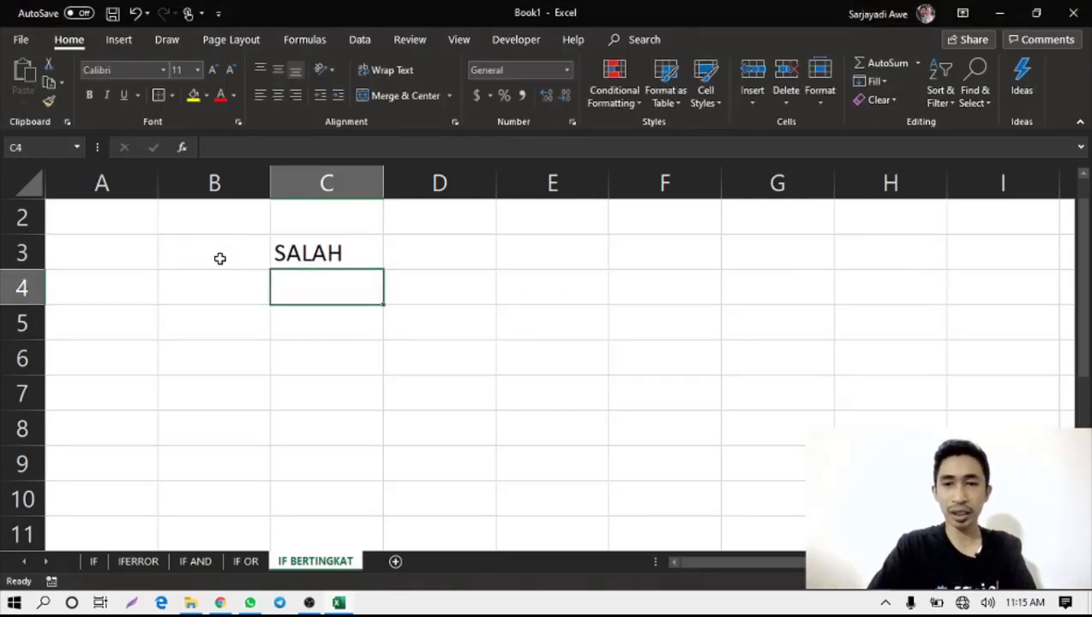
pyautogui.click(281, 245)
pyautogui.doubleClick(340, 261)
pyautogui.press('Return')
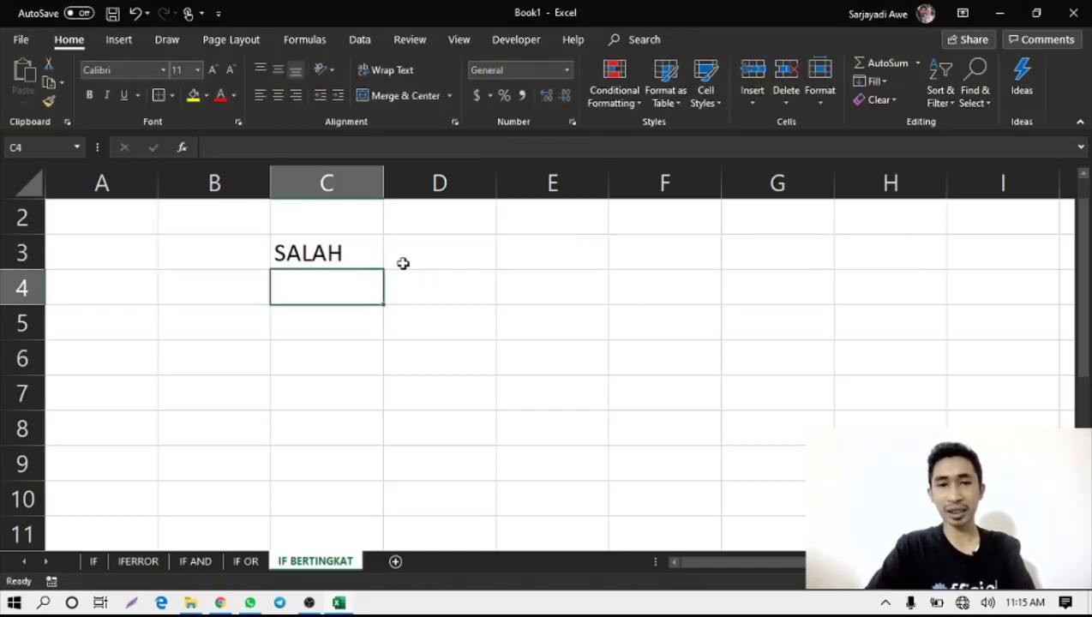
# Step: Enter AKUN in B3 to test the nested IF formula
pyautogui.click(194, 254)
pyautogui.write('AKUN')
pyautogui.press('Return')
pyautogui.press('Up')
pyautogui.press('Up')
pyautogui.press('Right')
pyautogui.press('Left')
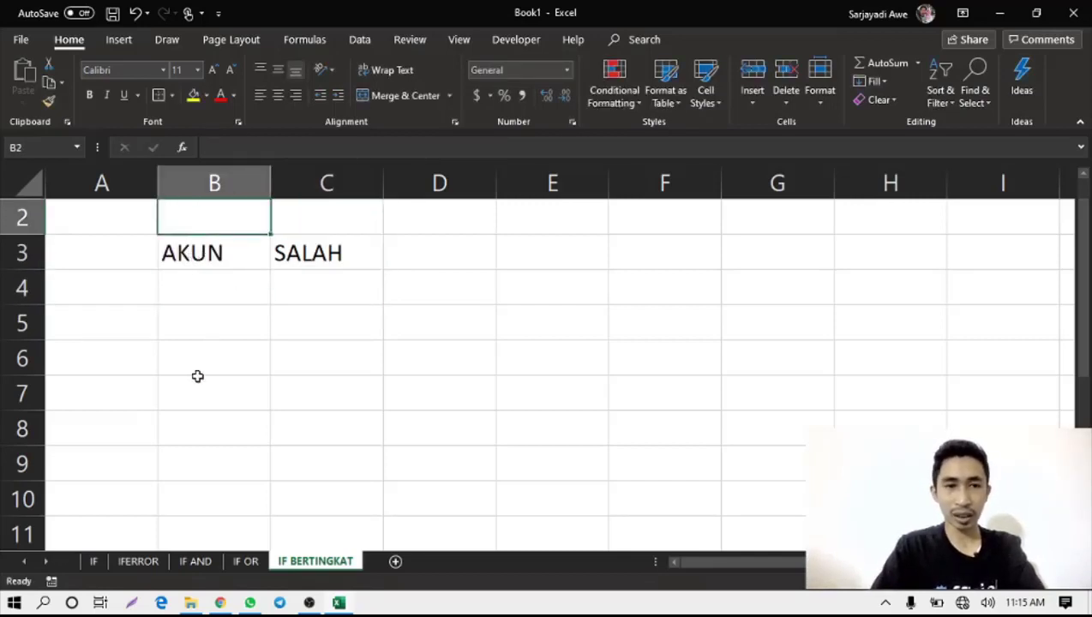
# Step: Test both conditions of the nested IF by entering AKU in B3, followed by KAMU
pyautogui.press('Down')
pyautogui.write('AKUN')
pyautogui.press('BackSpace')
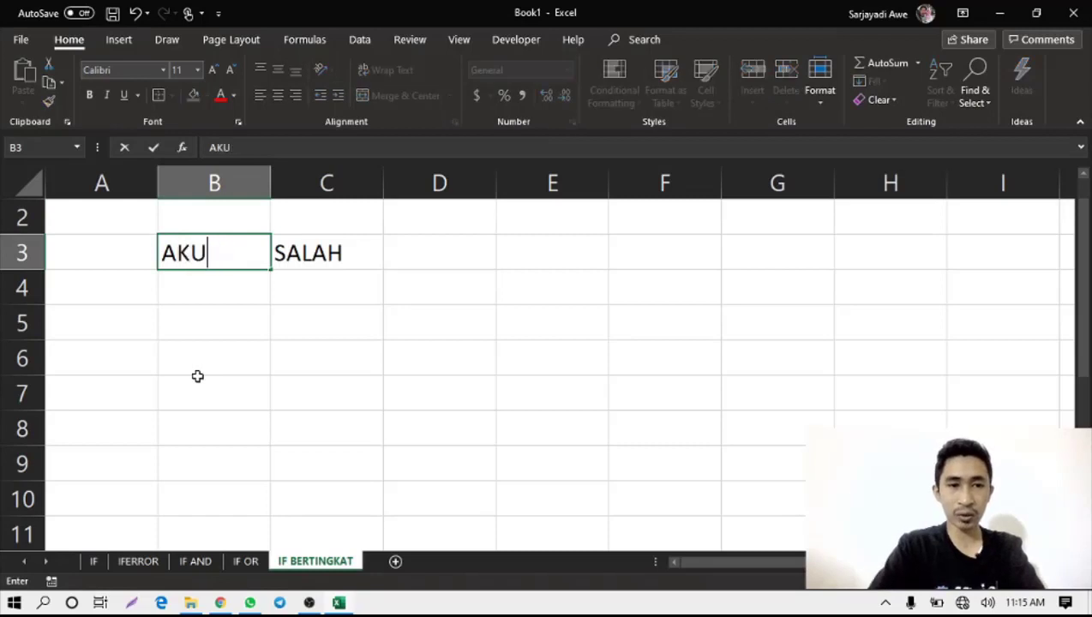
pyautogui.press('Return')
pyautogui.press('Up')
pyautogui.write('KAMU')
pyautogui.press('Return')
pyautogui.press('Up')
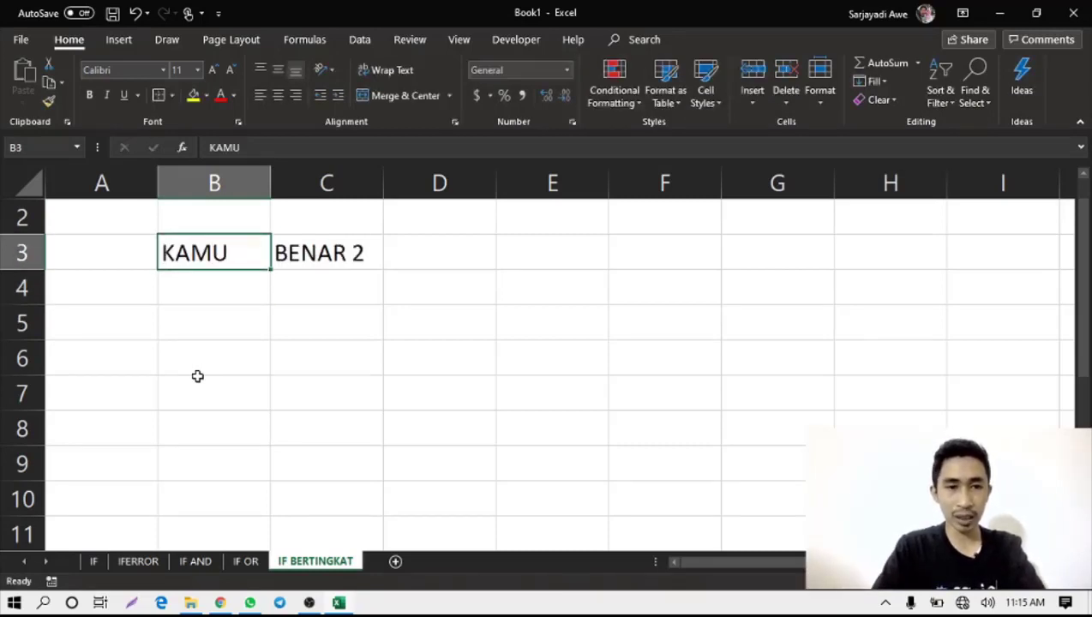
# Step: Test the nested IF with DIA in B3, and clear the cell
pyautogui.write('DIA')
pyautogui.press('Return')
pyautogui.press('Up')
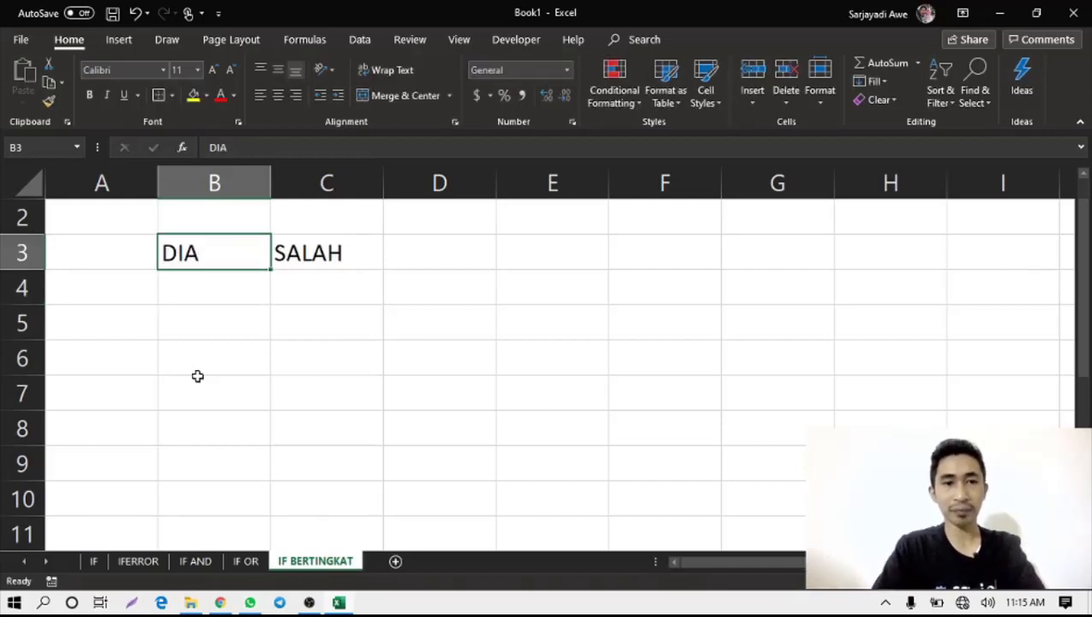
pyautogui.press('Delete')
# Step: Examine the conditions and return values of the nested IF formula in C3
pyautogui.doubleClick(318, 247)
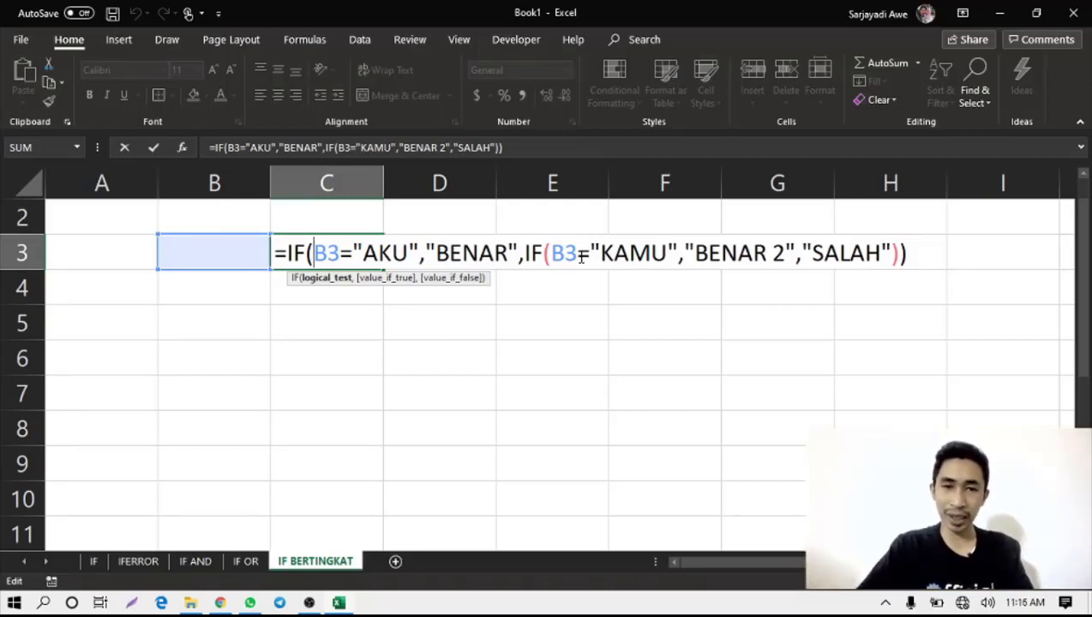
pyautogui.hotkey('ctrl', 'Return')
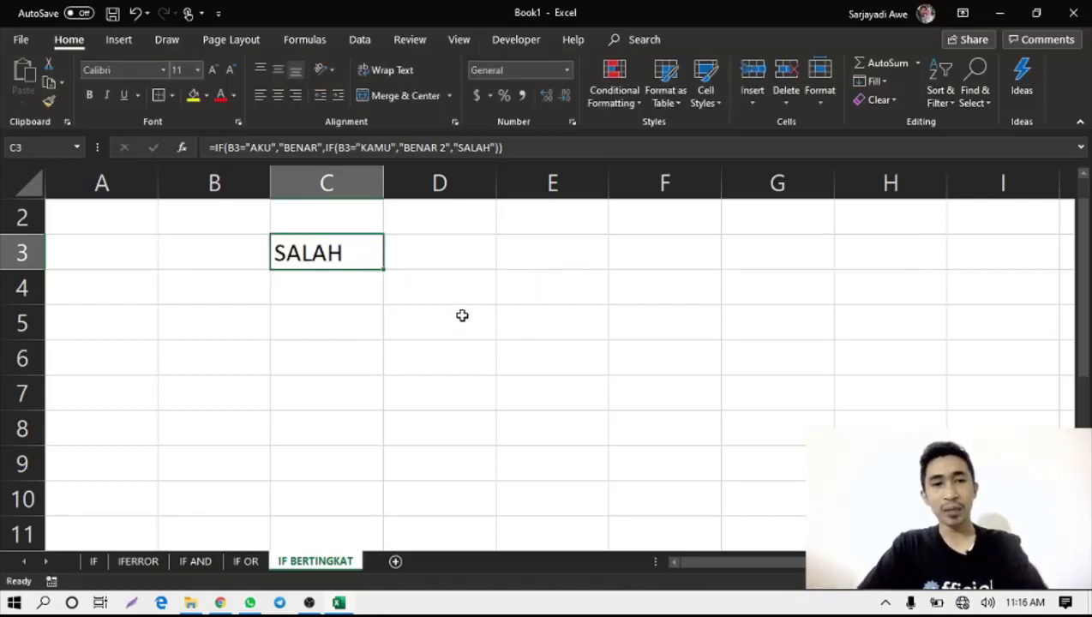
pyautogui.click(462, 314)
pyautogui.click(341, 279)
pyautogui.click(336, 246)
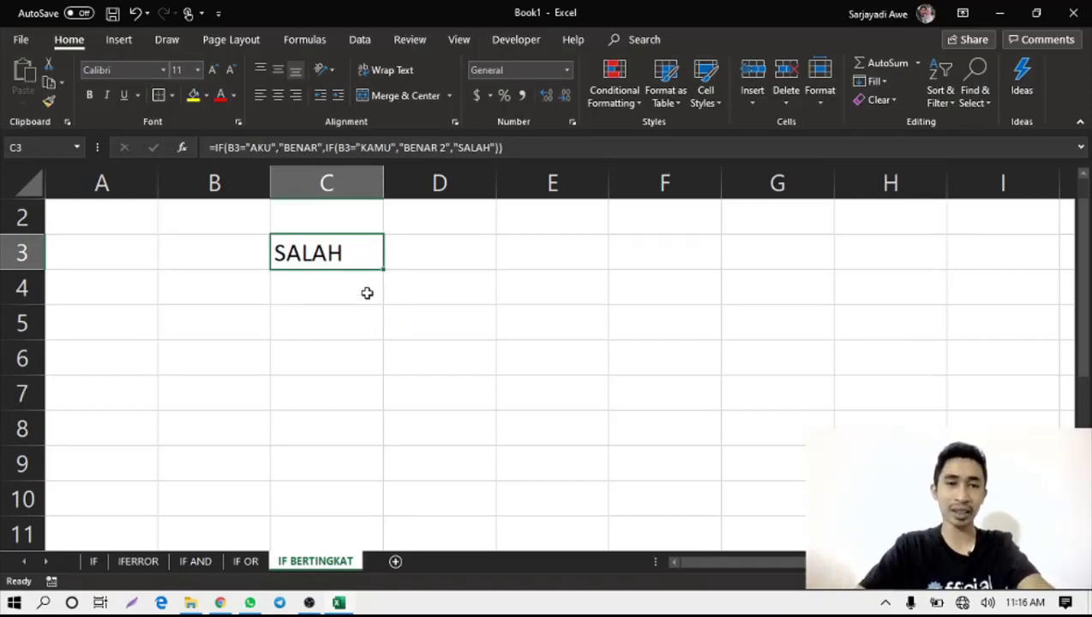
# Step: Switch to the IF sheet and review the general IF syntax written in B5
pyautogui.click(94, 561)
pyautogui.click(308, 440)
pyautogui.click(509, 415)
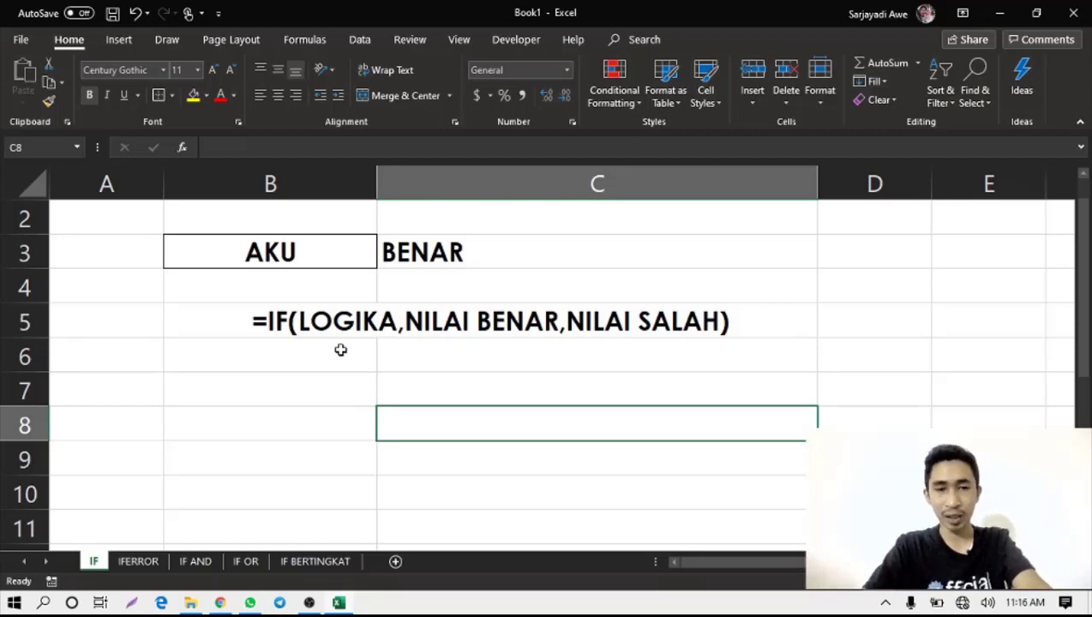
pyautogui.click(483, 294)
pyautogui.click(490, 311)
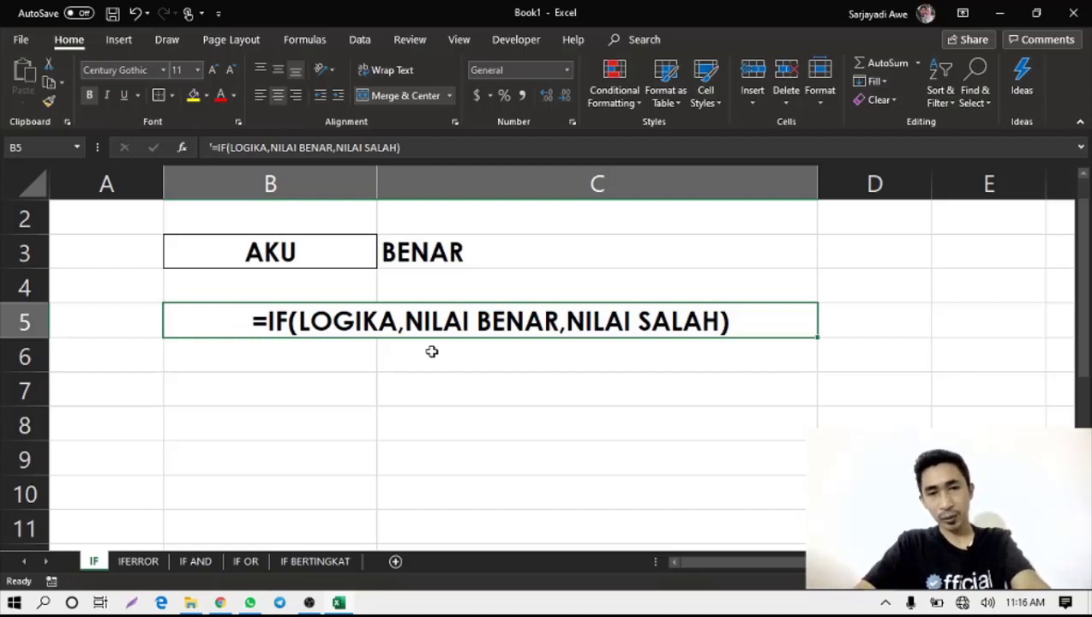
pyautogui.click(578, 286)
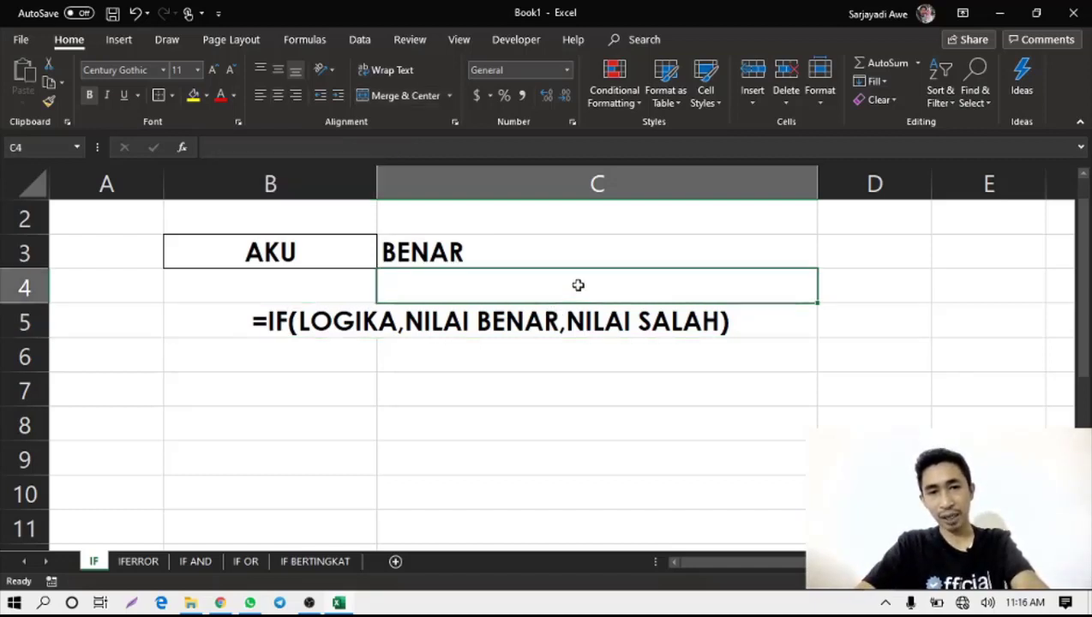